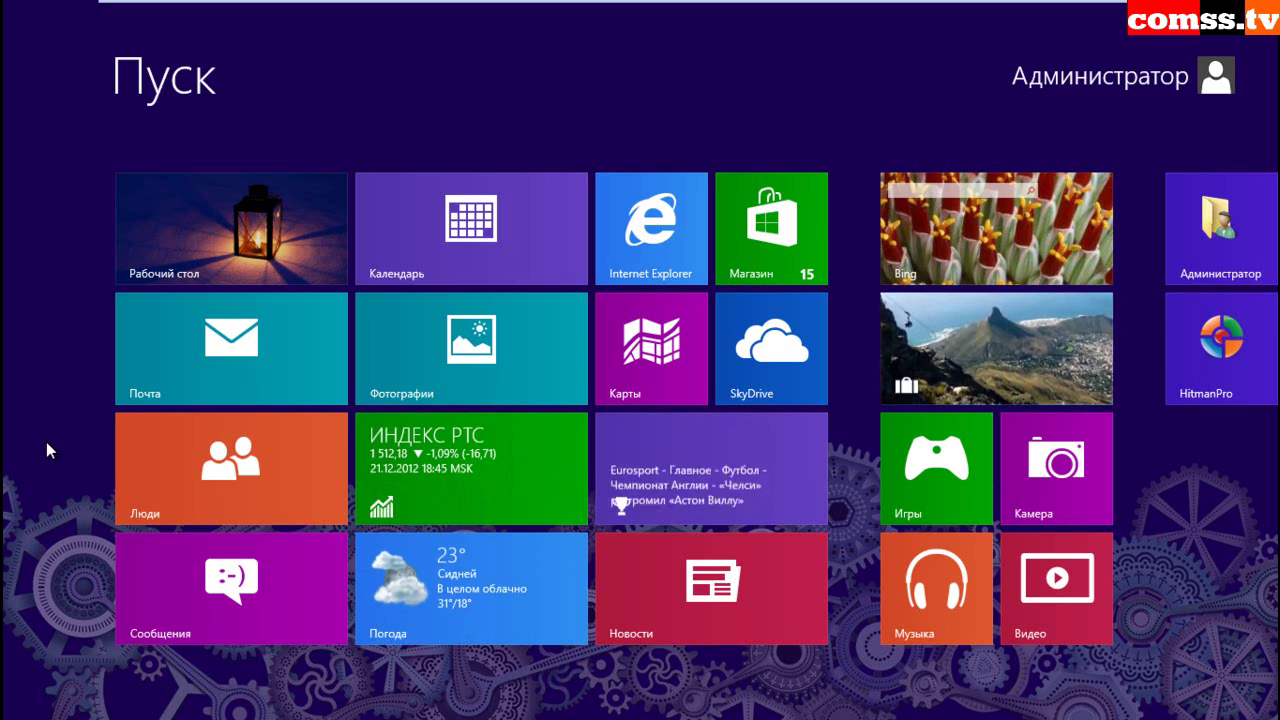
# - Go to the desktop, launch the Bitdefender Antivirus Free Edition installer and choose English as its language
pyautogui.click(170, 245)
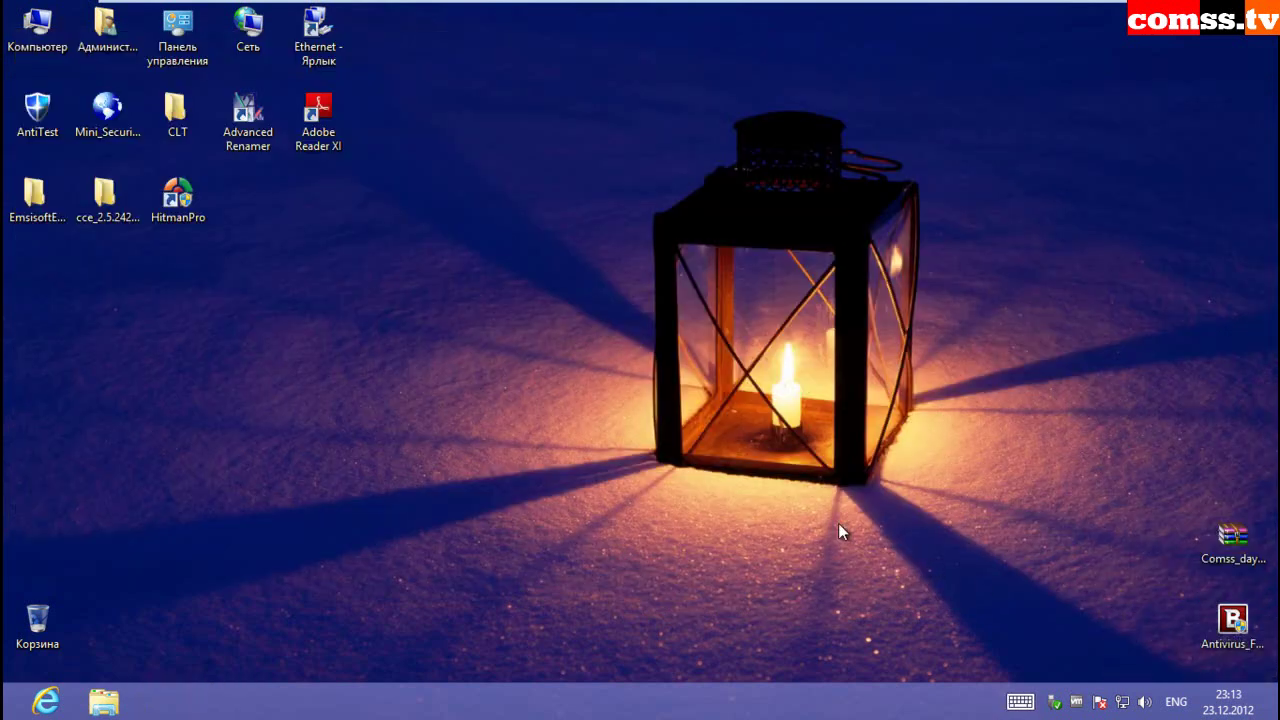
pyautogui.doubleClick(1232, 622)
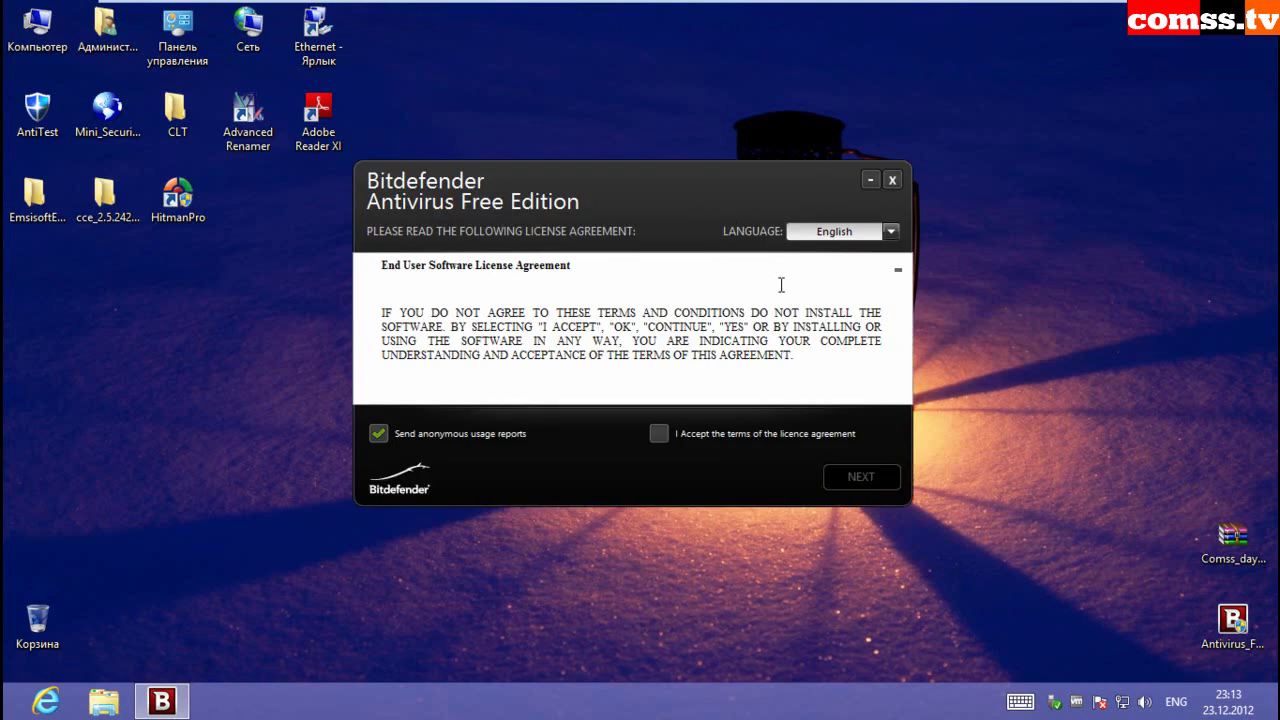
pyautogui.click(893, 238)
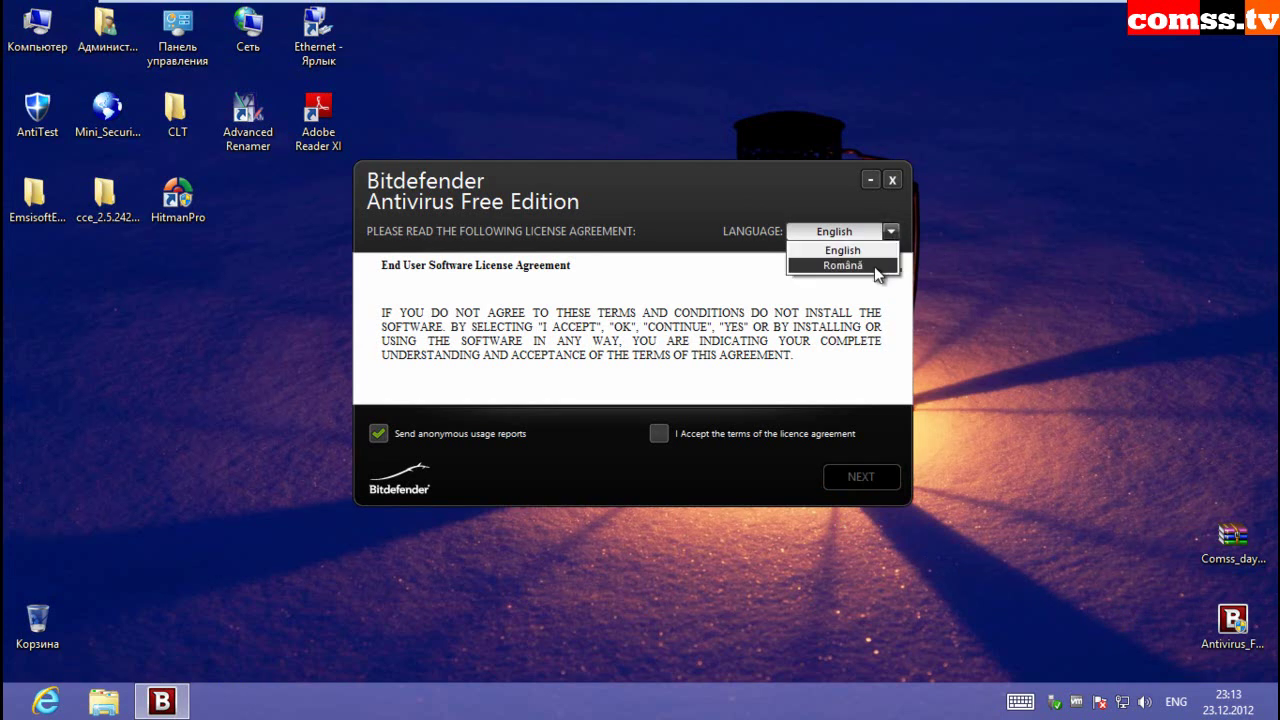
pyautogui.click(872, 252)
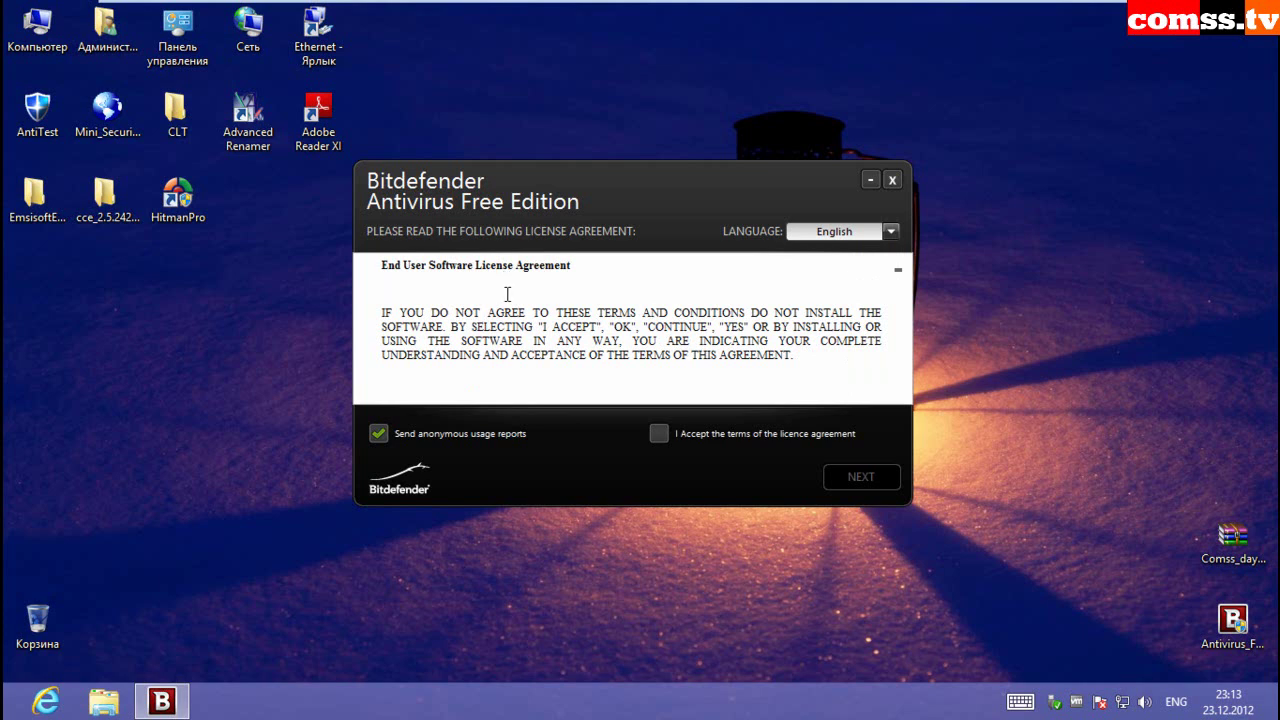
# - Disable sending anonymous usage reports, accept the licence agreement terms and proceed to the installation settings
pyautogui.moveTo(900, 275); pyautogui.dragTo(391, 444)
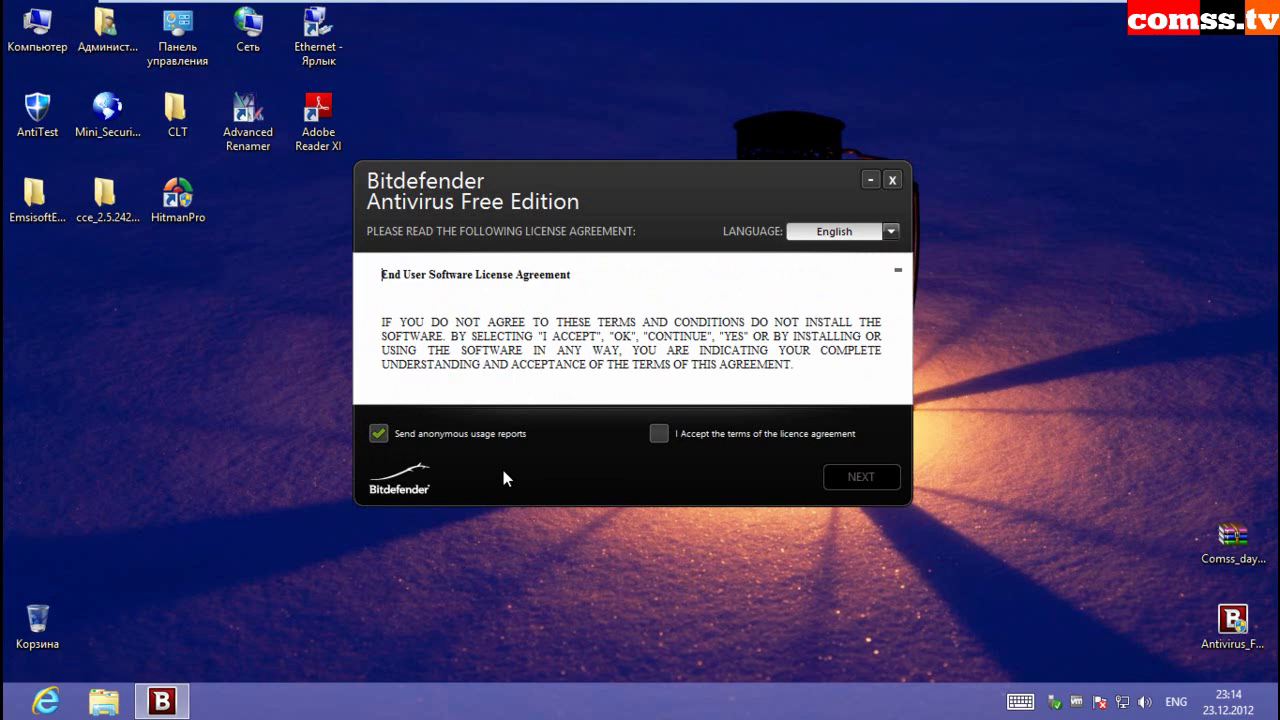
pyautogui.click(378, 434)
pyautogui.click(659, 434)
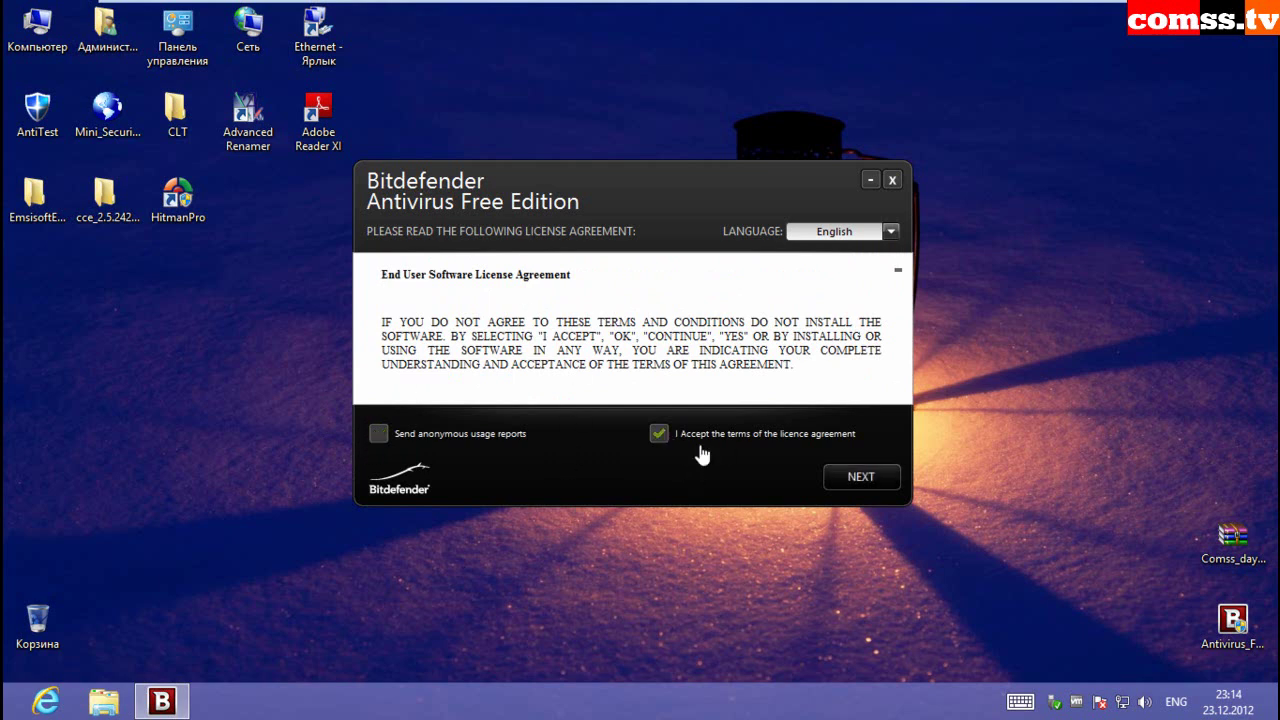
pyautogui.click(861, 478)
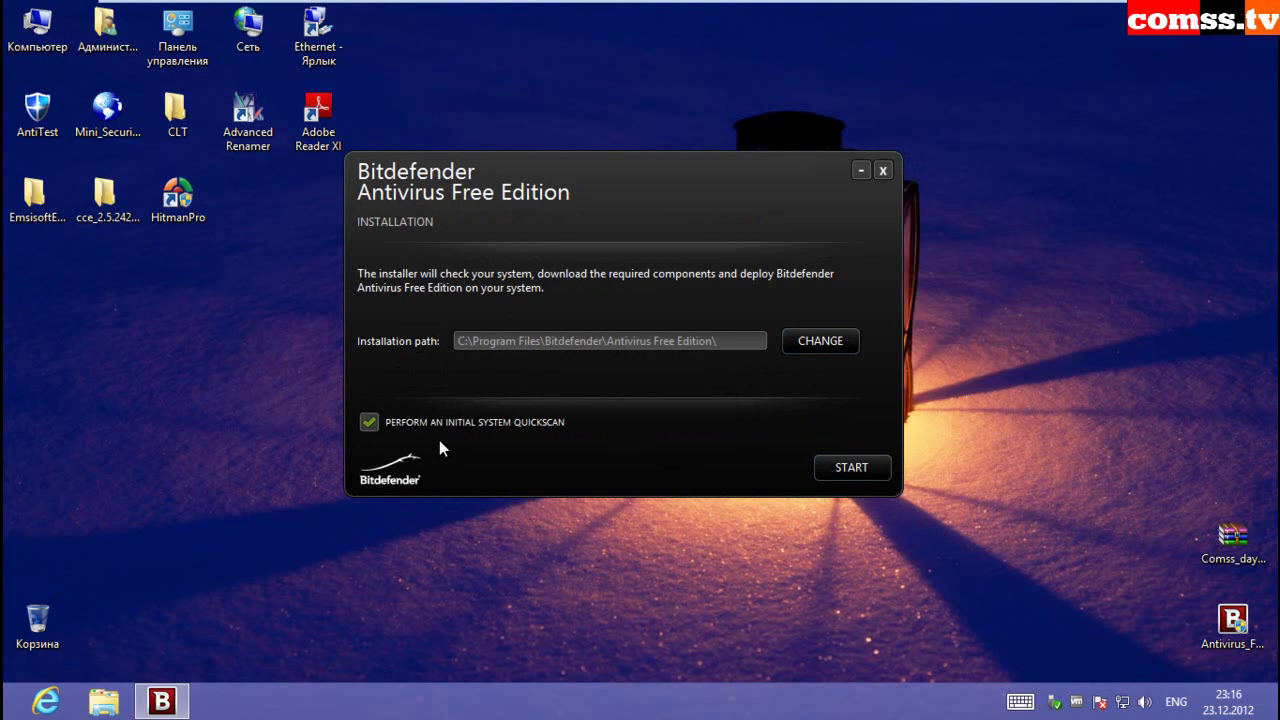
# - Install the antivirus to the default path with the initial system quickscan enabled, and finish the setup
pyautogui.click(370, 423)
pyautogui.click(369, 422)
pyautogui.press('Return')
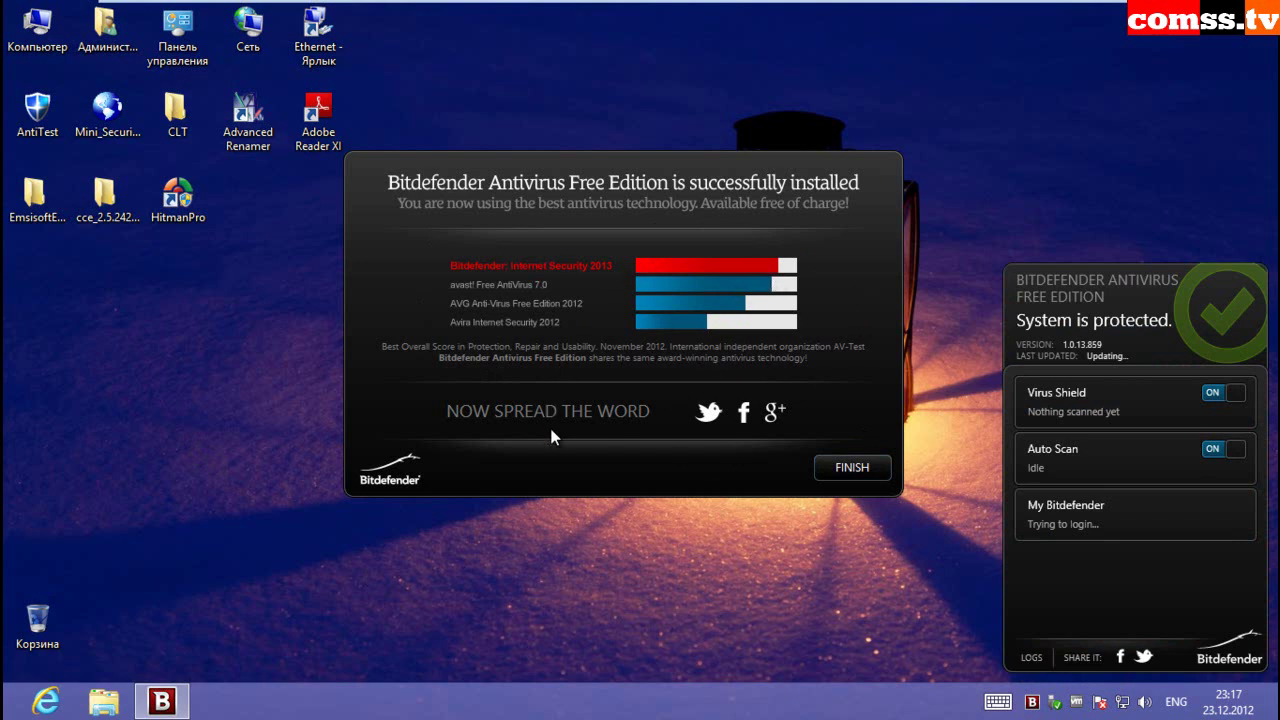
pyautogui.click(855, 466)
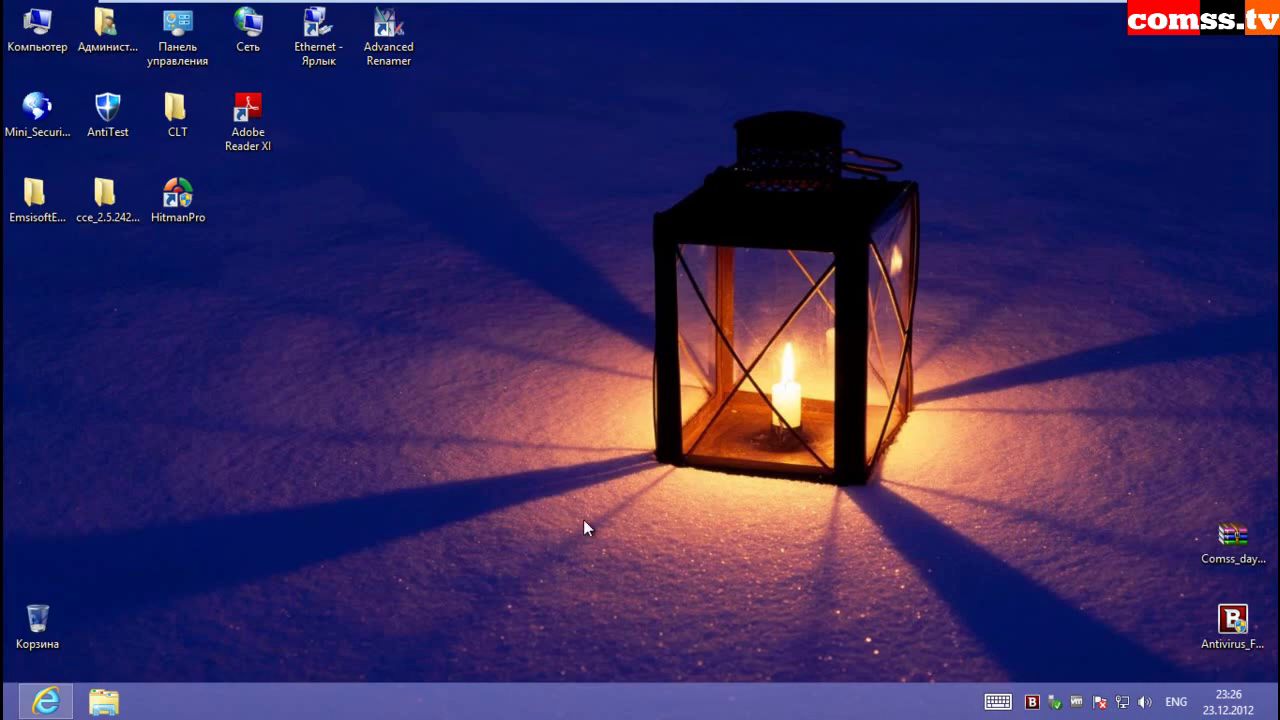
# - Examine the installed antivirus's main window, its About page and its notification-area options
pyautogui.rightClick(1034, 704)
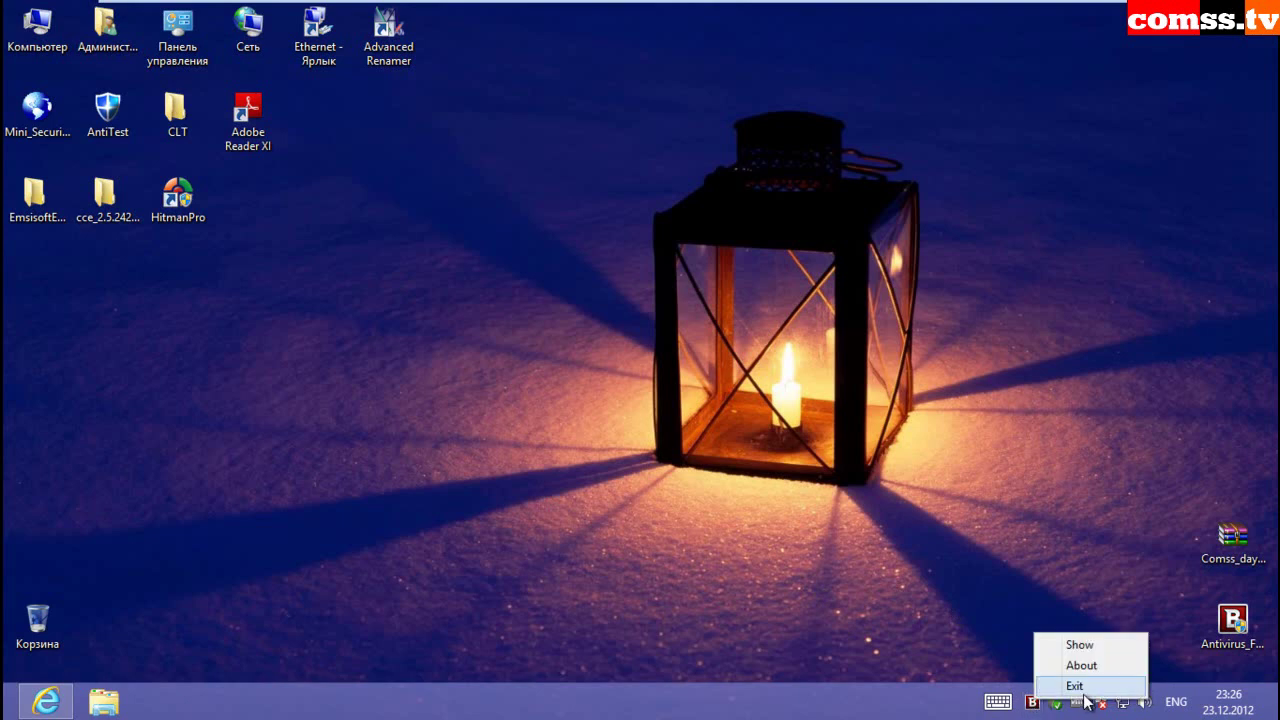
pyautogui.click(1088, 648)
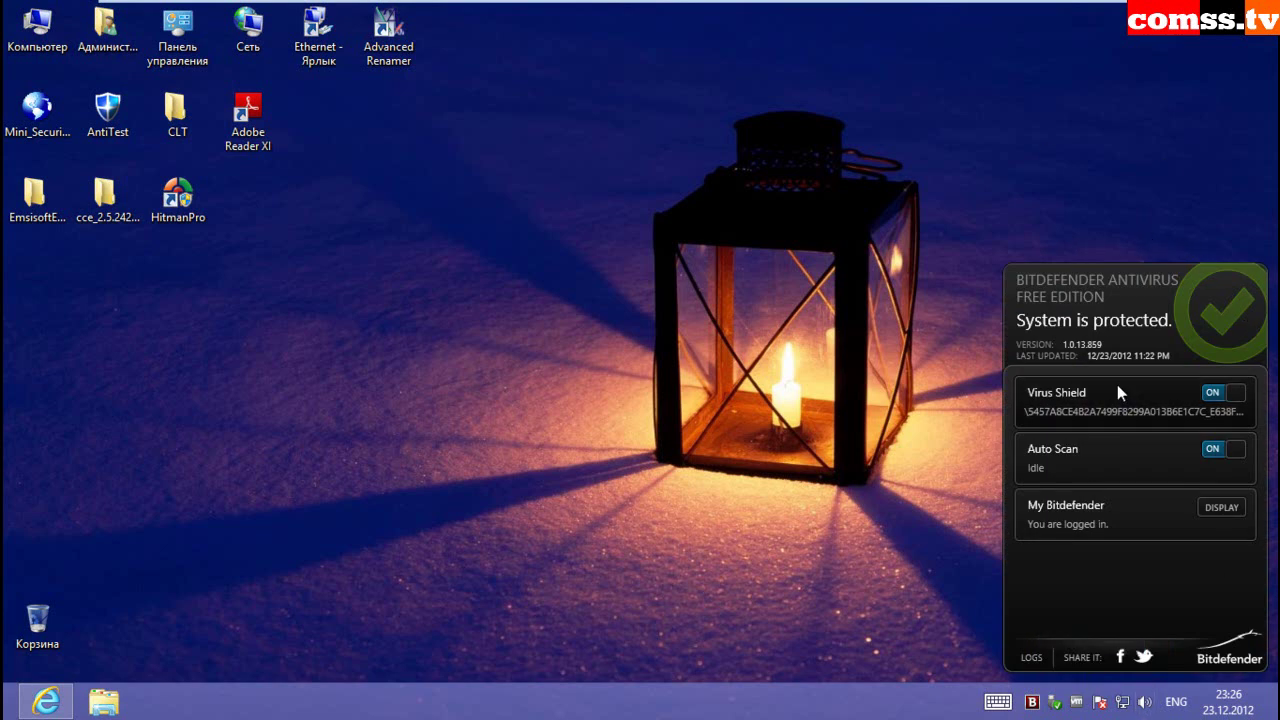
pyautogui.click(583, 591)
pyautogui.rightClick(1034, 702)
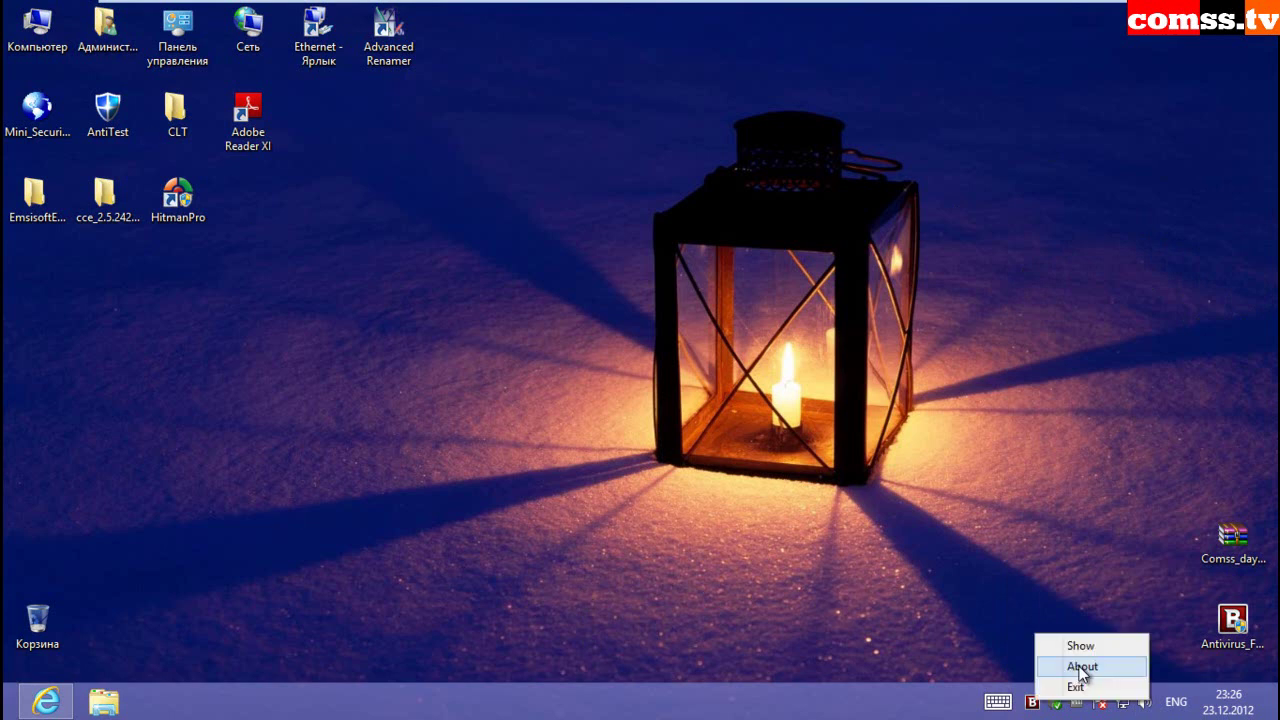
pyautogui.click(1082, 666)
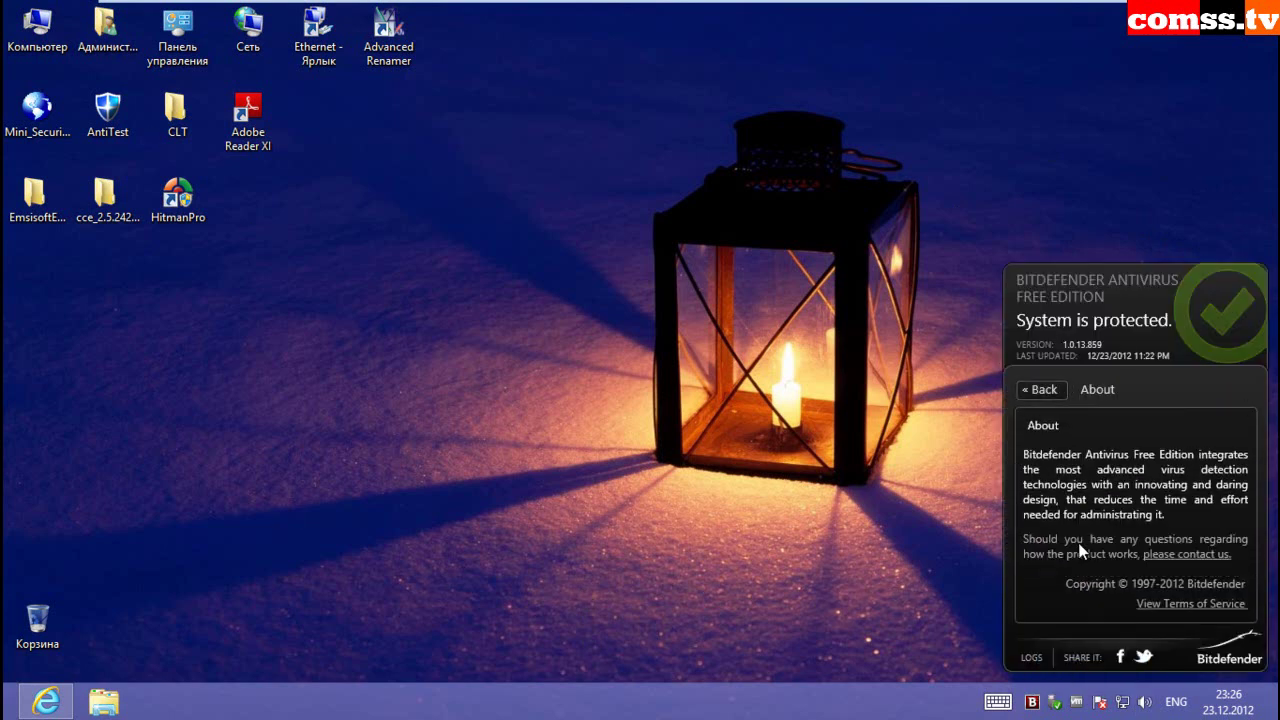
pyautogui.click(1039, 390)
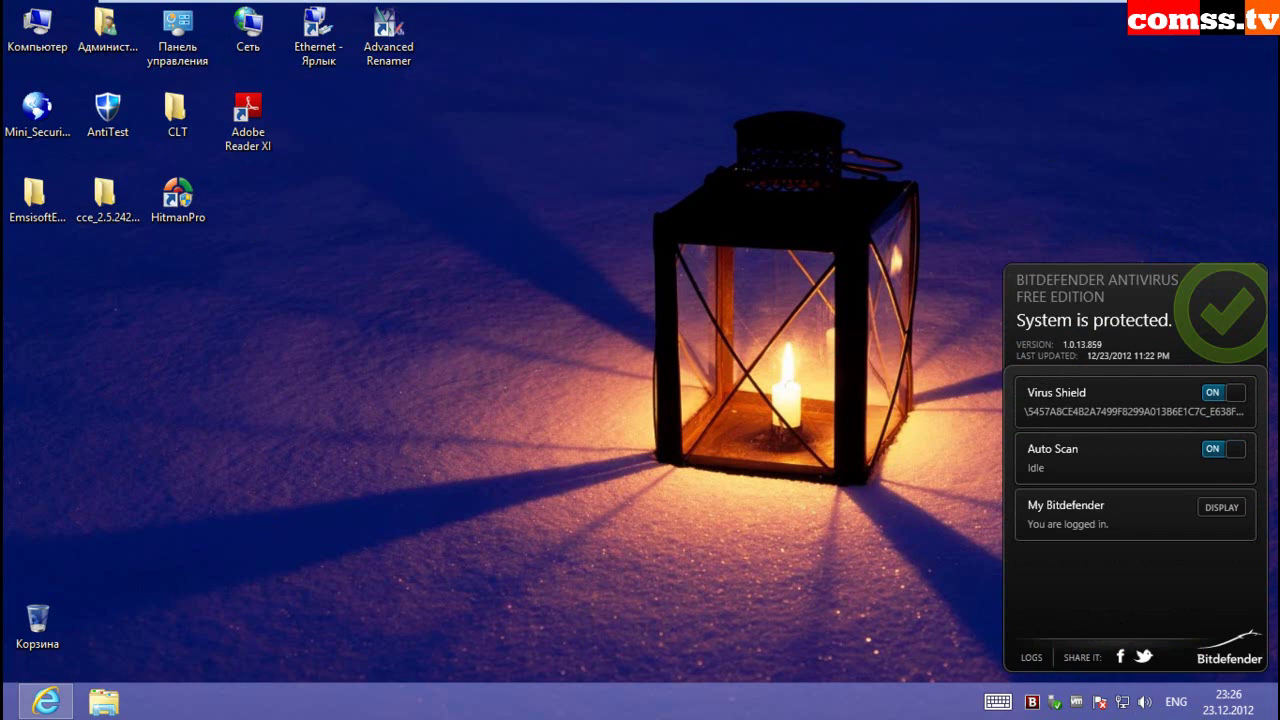
pyautogui.rightClick(1032, 701)
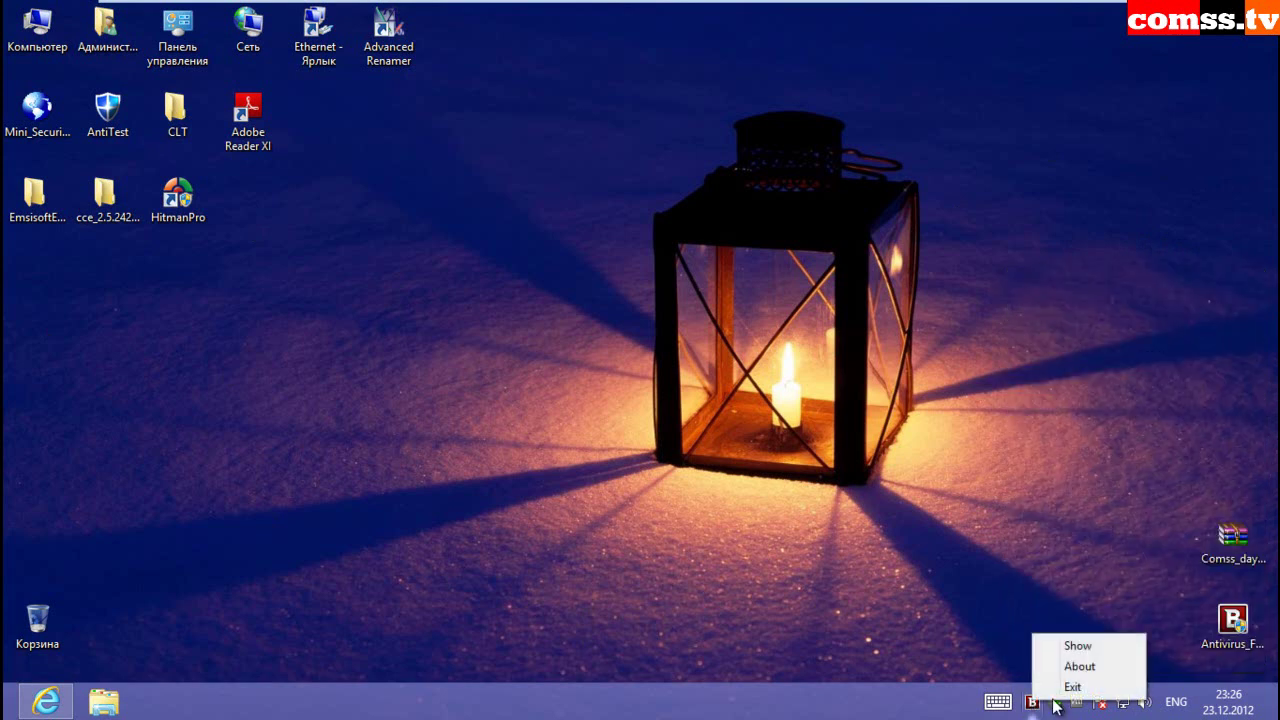
pyautogui.click(886, 712)
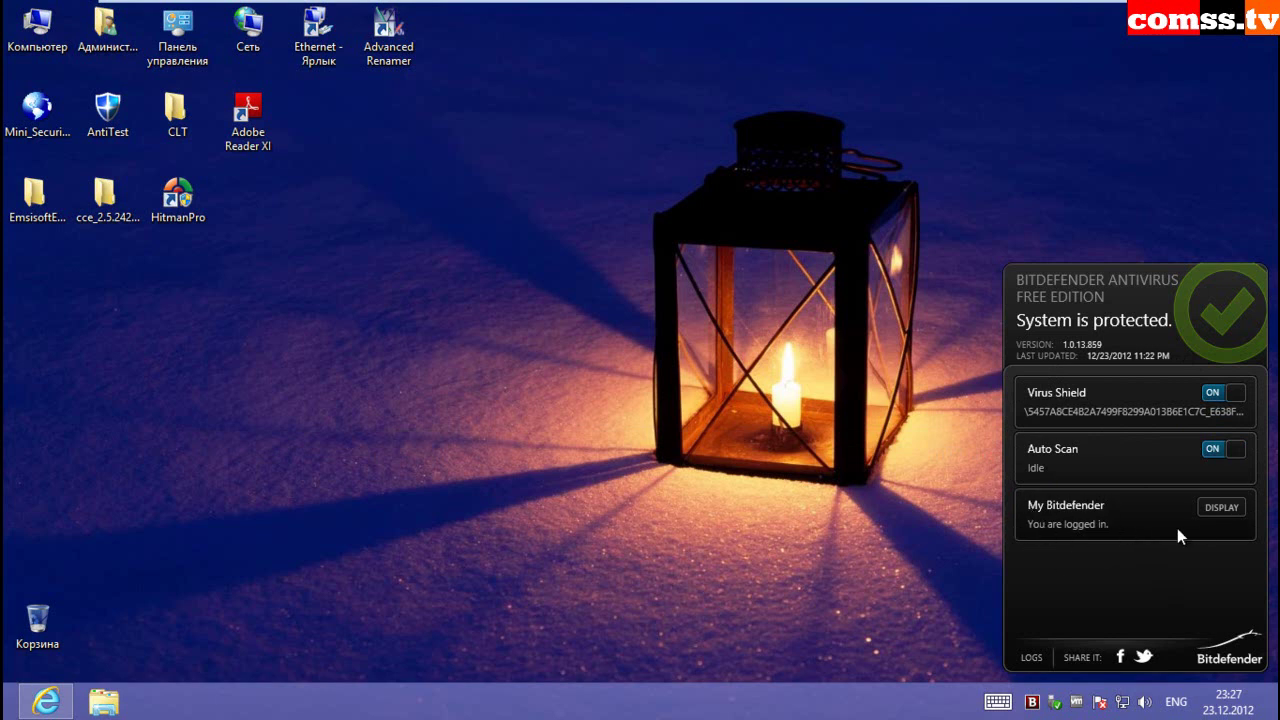
# - Open the MyBitdefender account page from the antivirus and look through its background themes, keeping the green one
pyautogui.click(1222, 507)
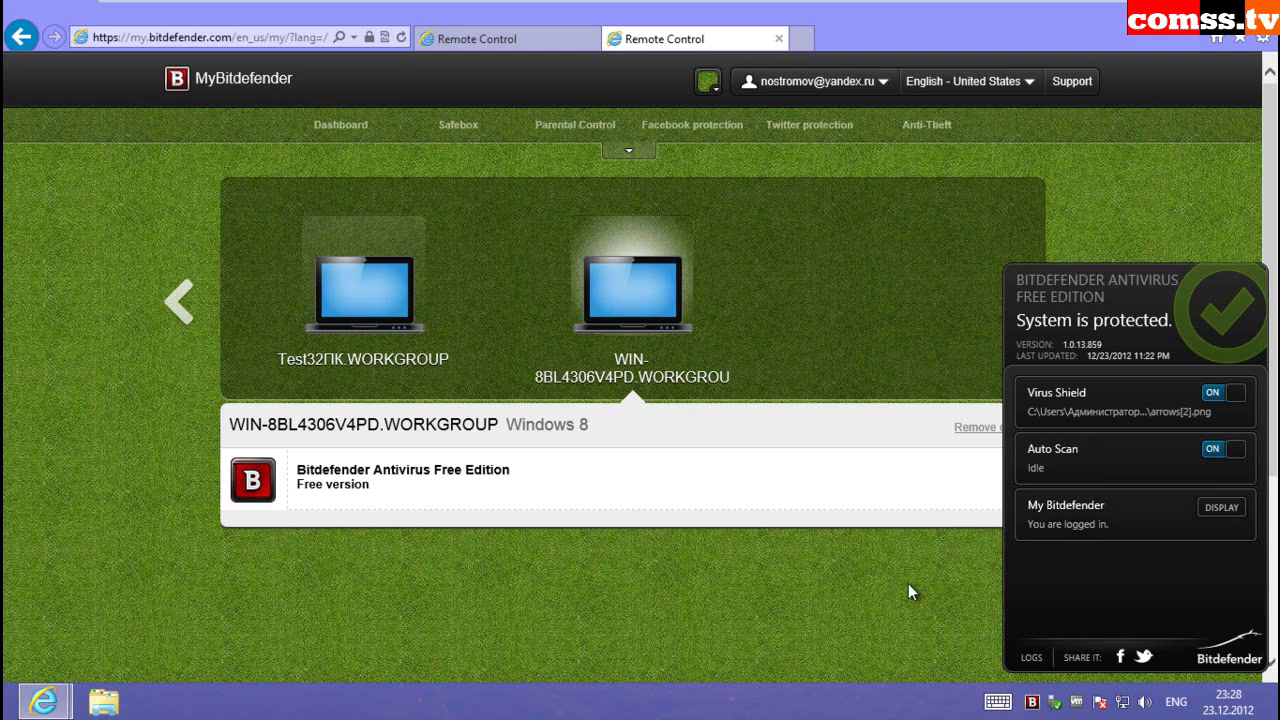
pyautogui.click(709, 82)
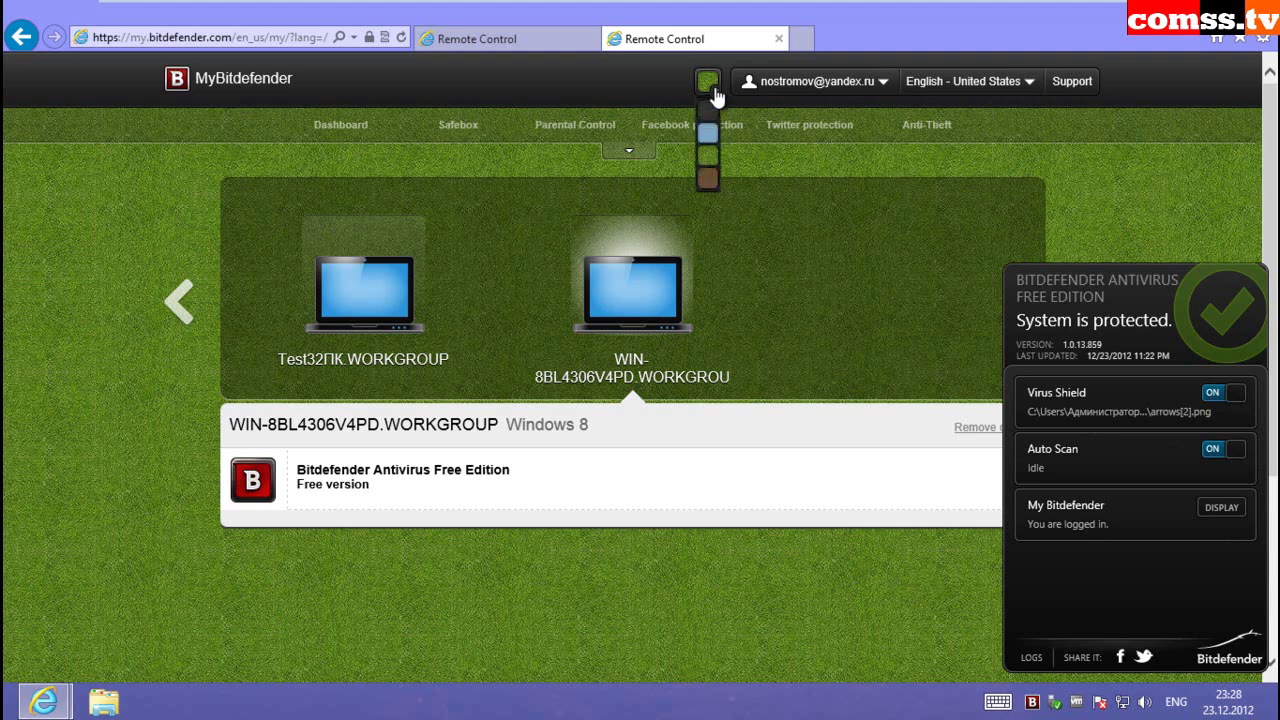
pyautogui.click(708, 156)
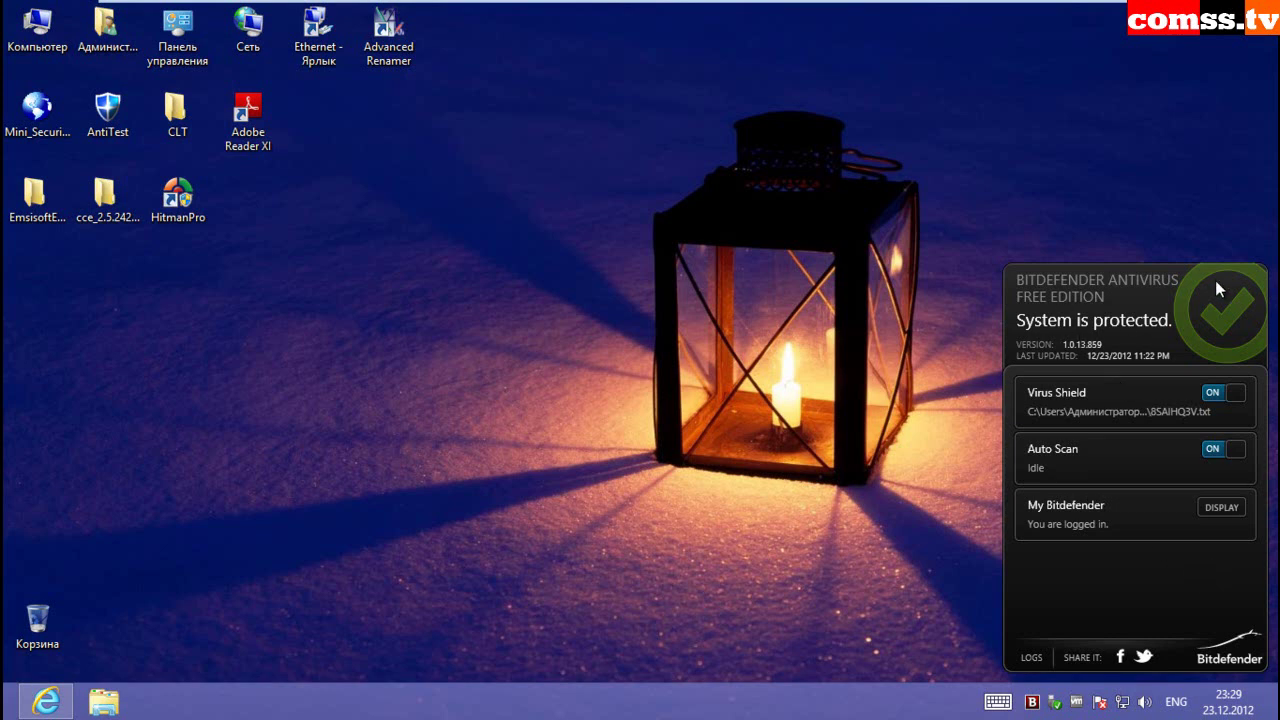
# - Switch the Virus Shield off and back on, and view its details page
pyautogui.click(1212, 394)
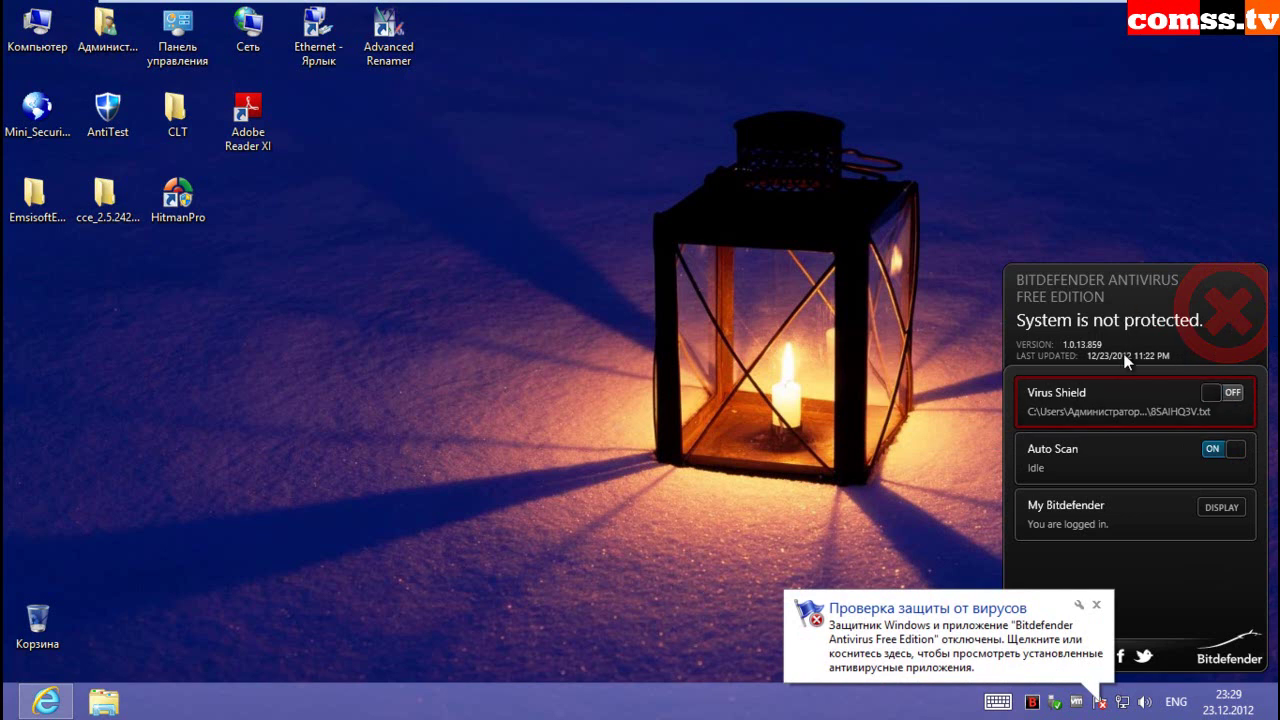
pyautogui.click(1222, 392)
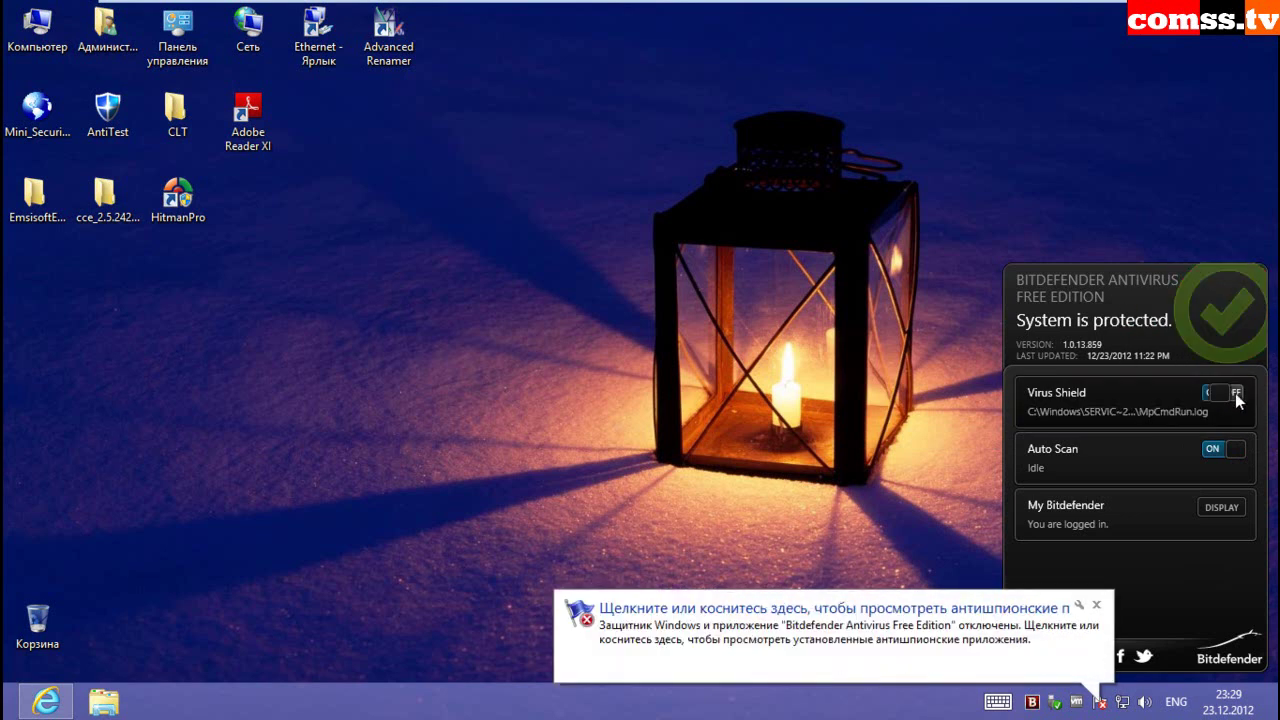
pyautogui.click(1110, 402)
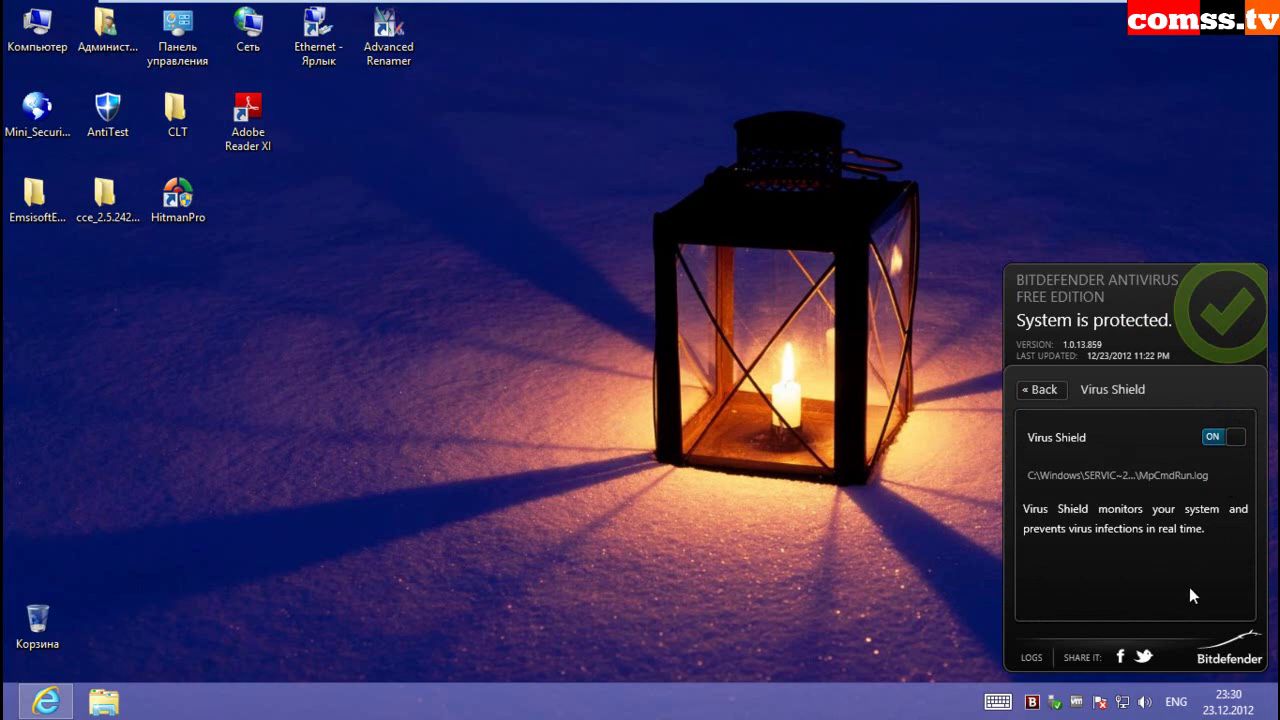
pyautogui.click(1103, 447)
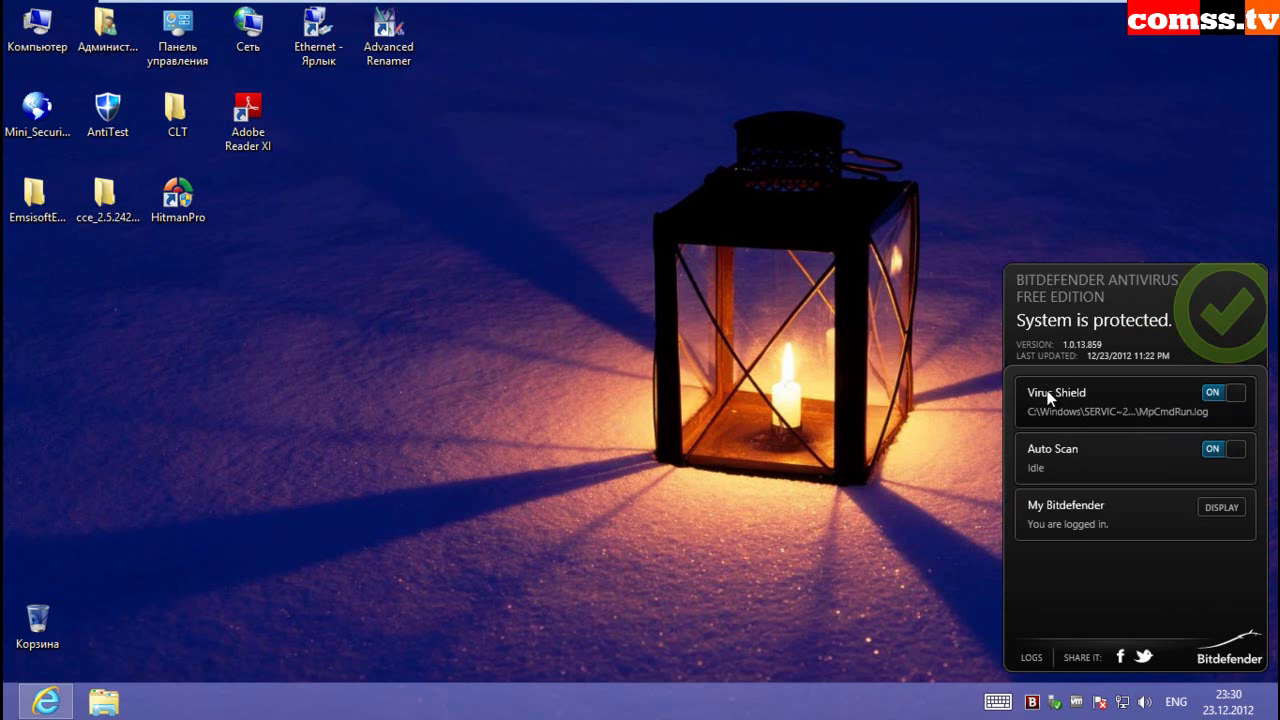
# - Examine the Auto Scan details page and the My Bitdefender login status
pyautogui.click(1134, 464)
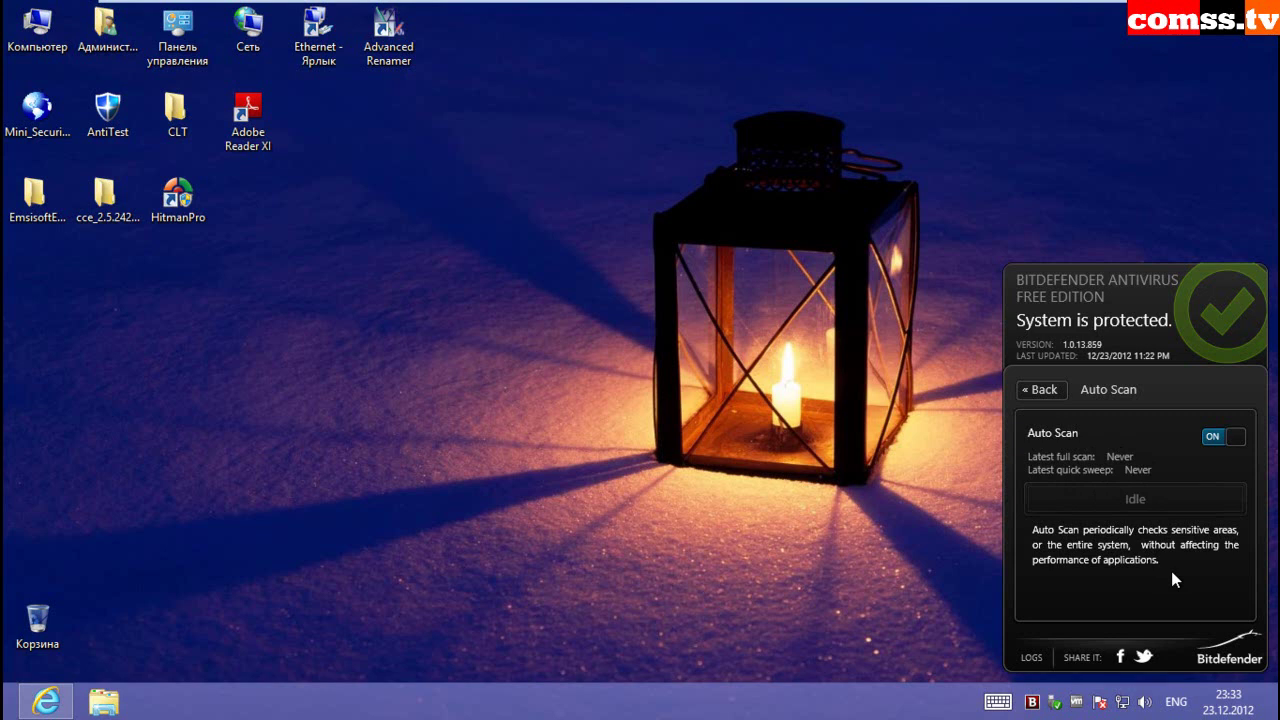
pyautogui.click(1122, 575)
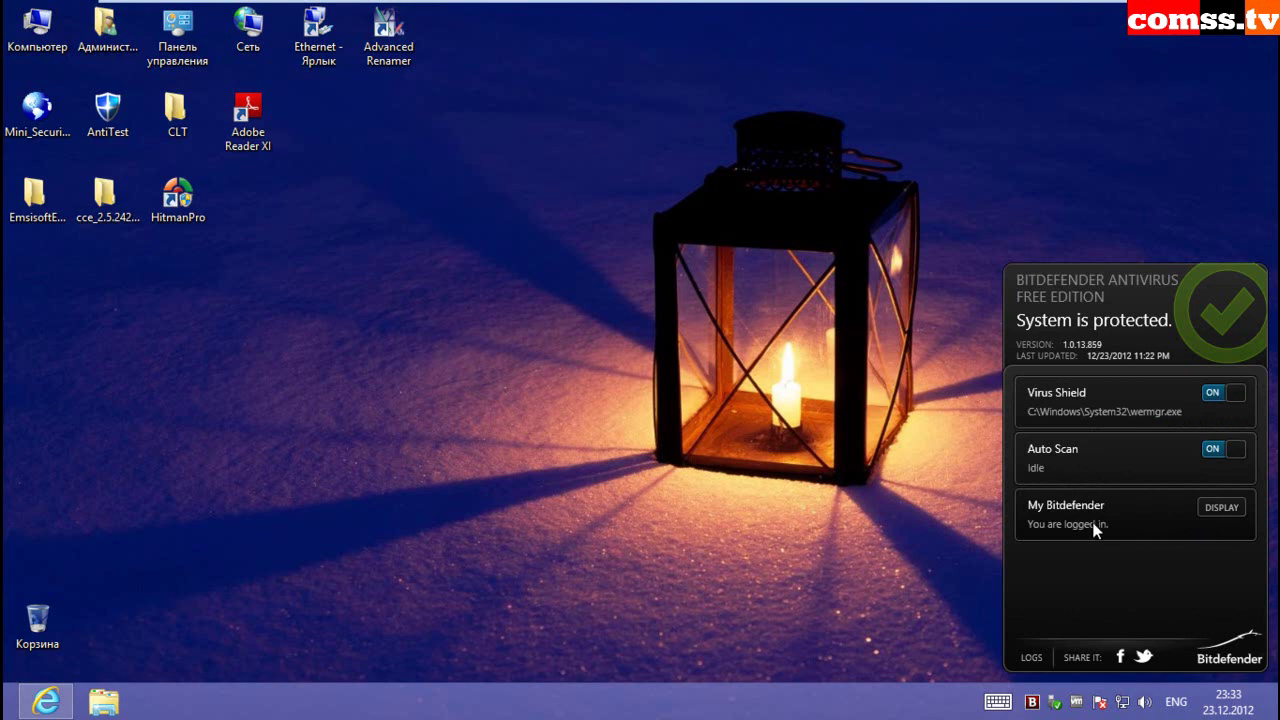
pyautogui.click(1104, 525)
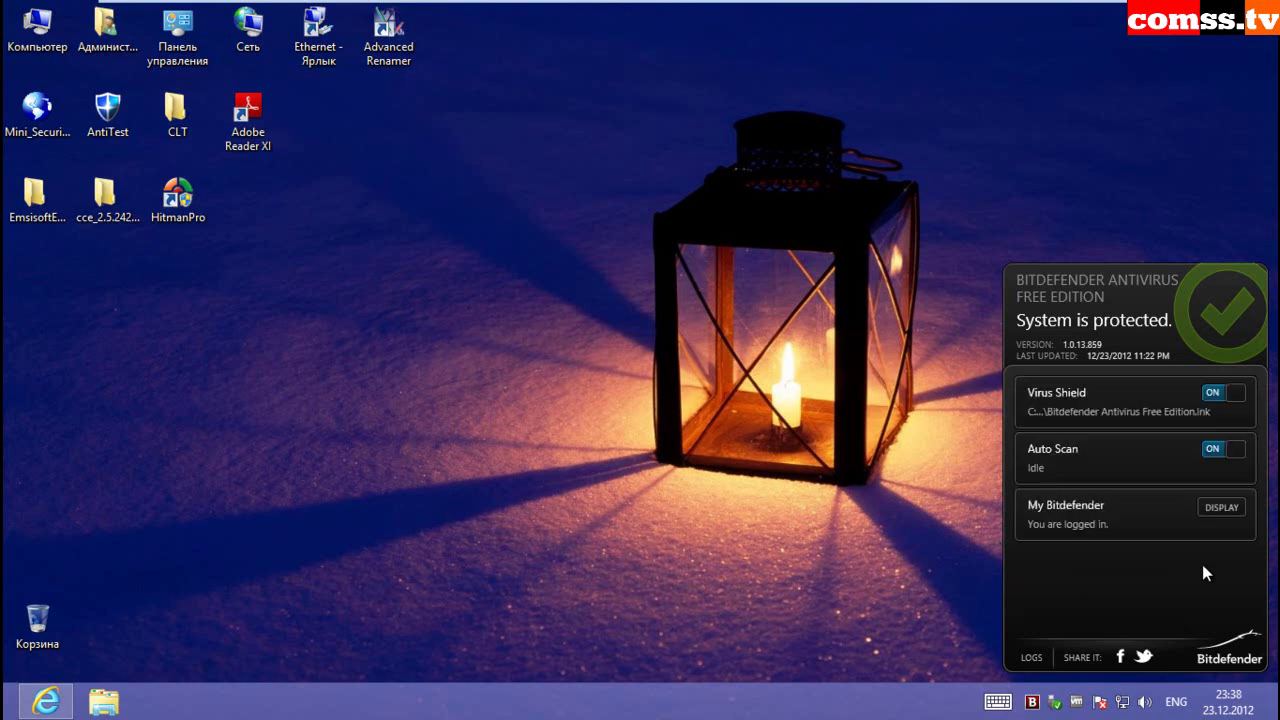
# - Open the antivirus logs in a separate window and view the details of the latest Virus Shield activation event
pyautogui.click(1034, 659)
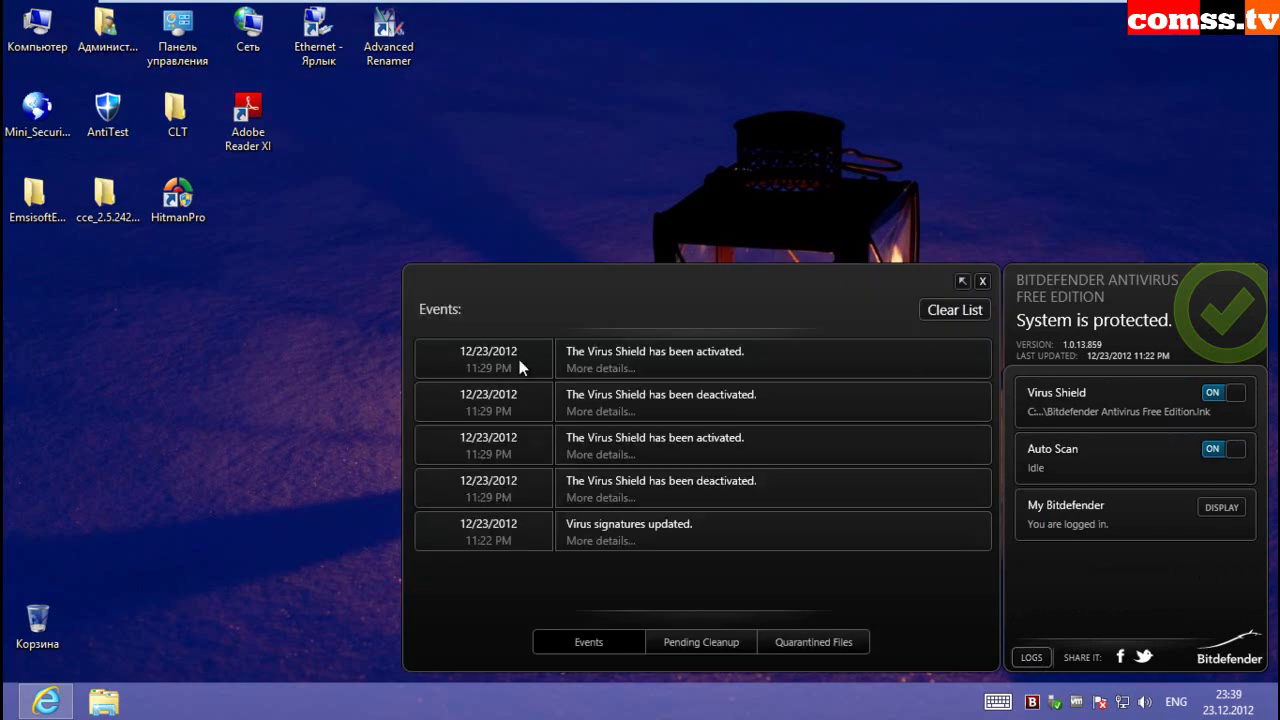
pyautogui.click(962, 281)
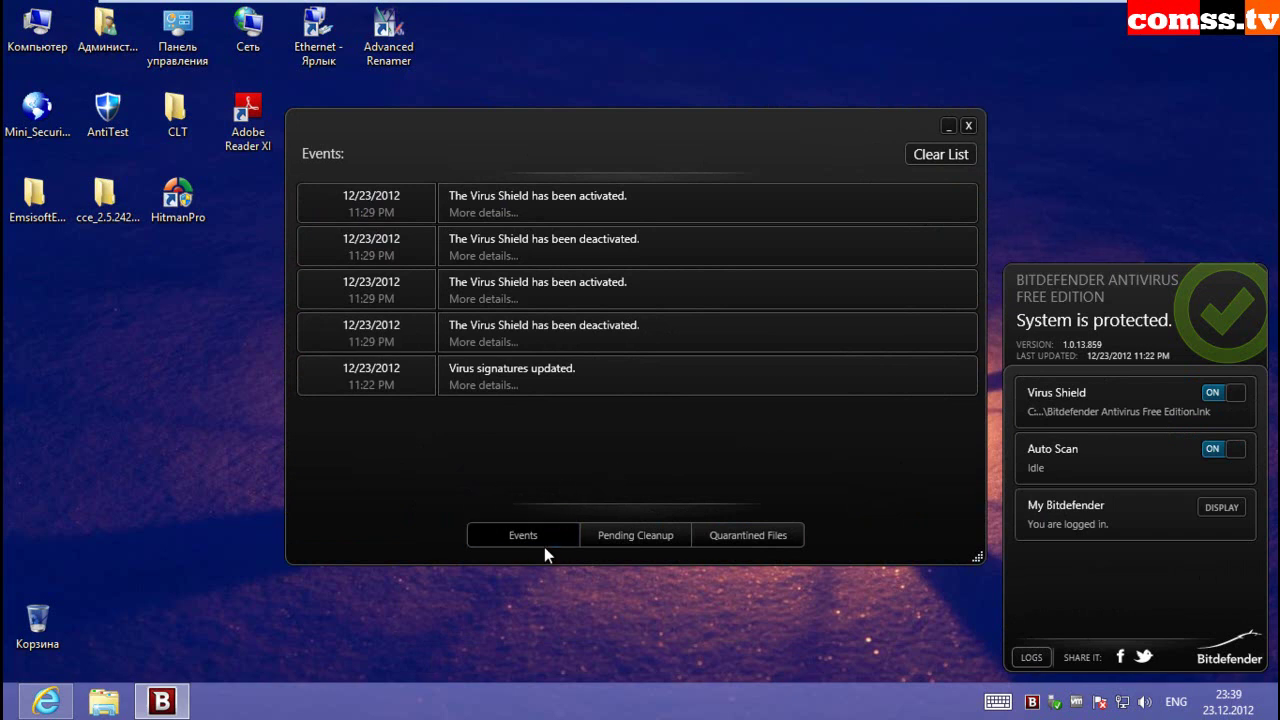
pyautogui.click(531, 199)
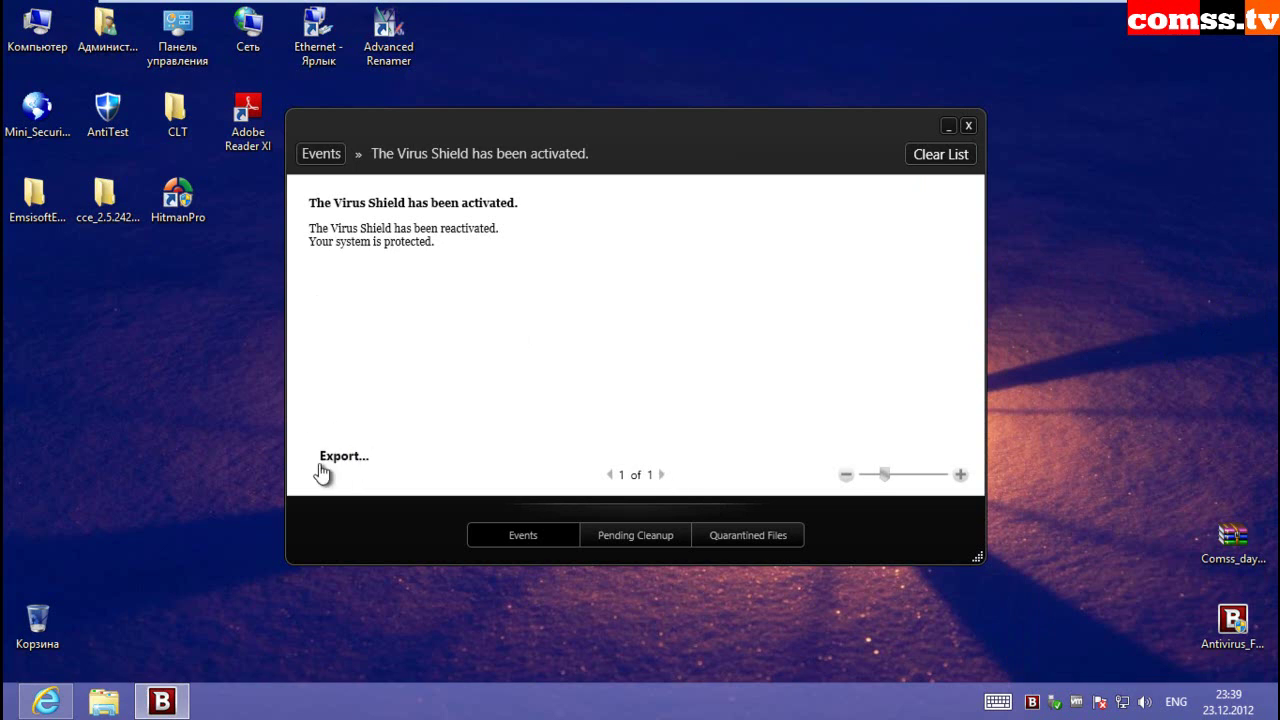
# - Review the Pending Cleanup and Quarantined Files lists in the logs window
pyautogui.click(646, 531)
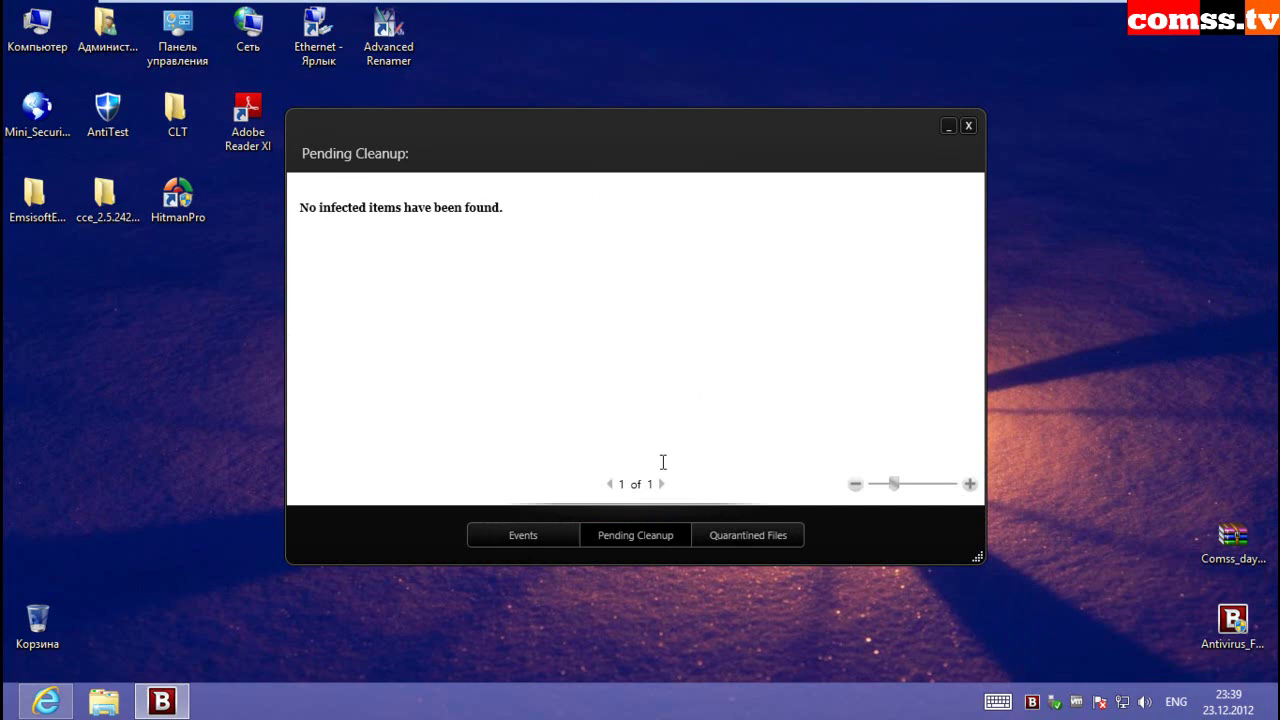
pyautogui.moveTo(893, 485)
pyautogui.mouseDown()
pyautogui.moveTo(957, 491)
pyautogui.moveTo(894, 497)
pyautogui.mouseUp()
pyautogui.click(756, 538)
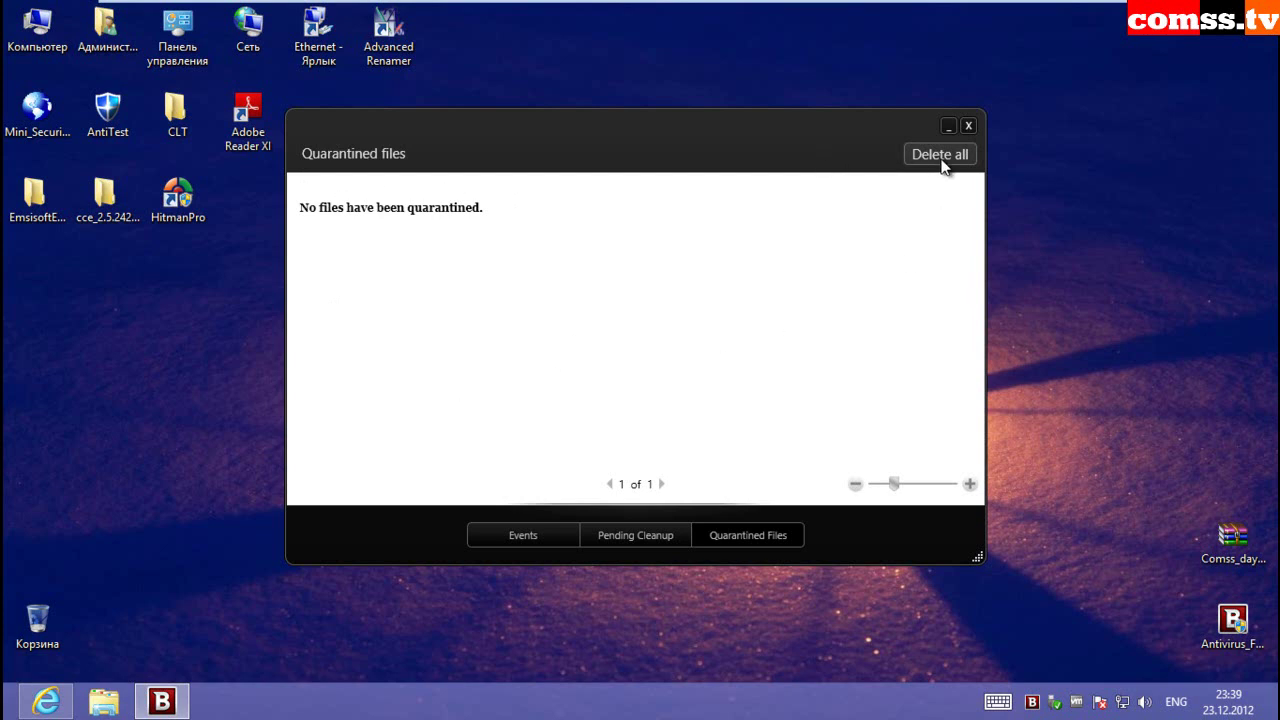
# - Return to the Events log and clear its list
pyautogui.click(500, 533)
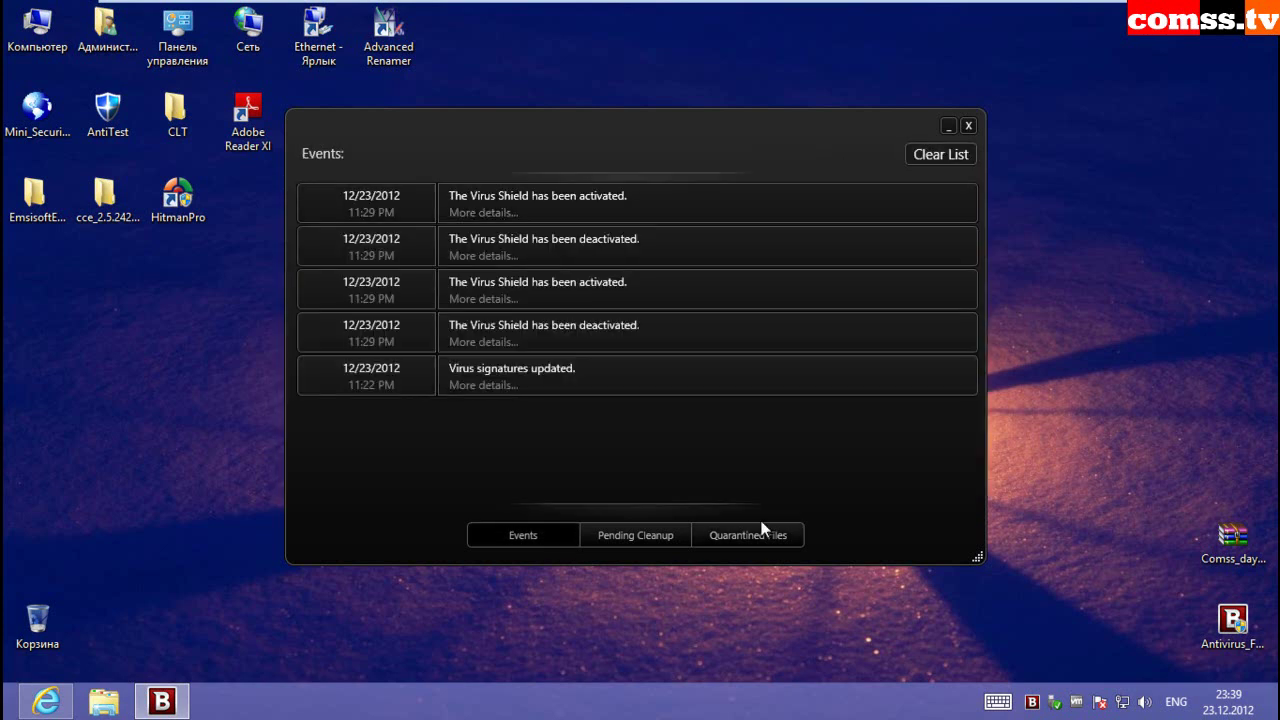
pyautogui.click(940, 157)
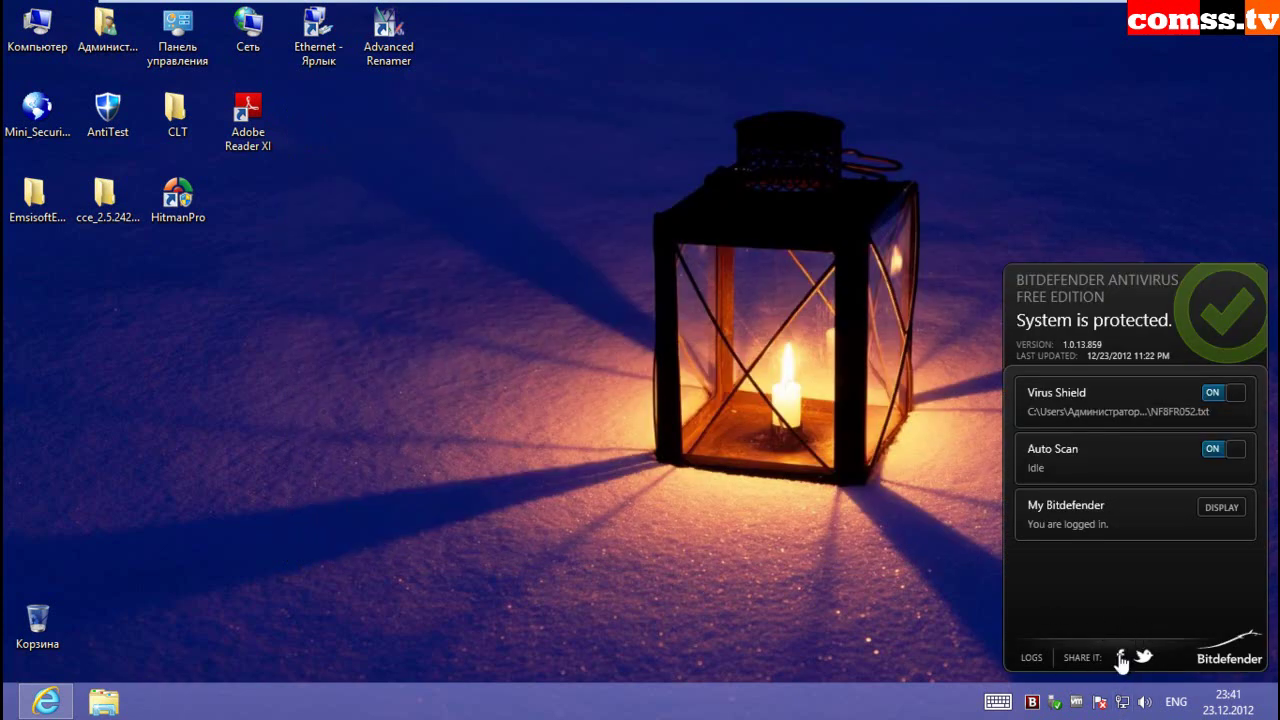
# - Open the Bitdefender website from the antivirus window and dismiss its overlay of customer categories
pyautogui.click(1224, 660)
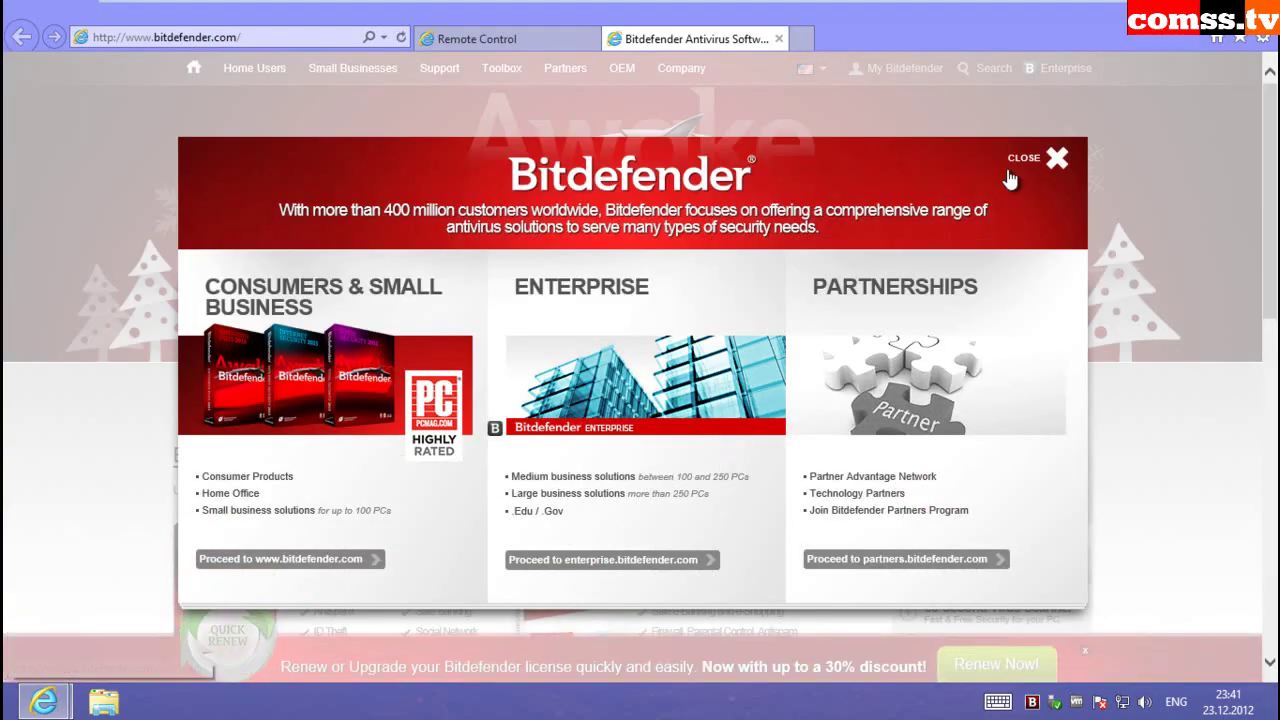
pyautogui.click(1056, 158)
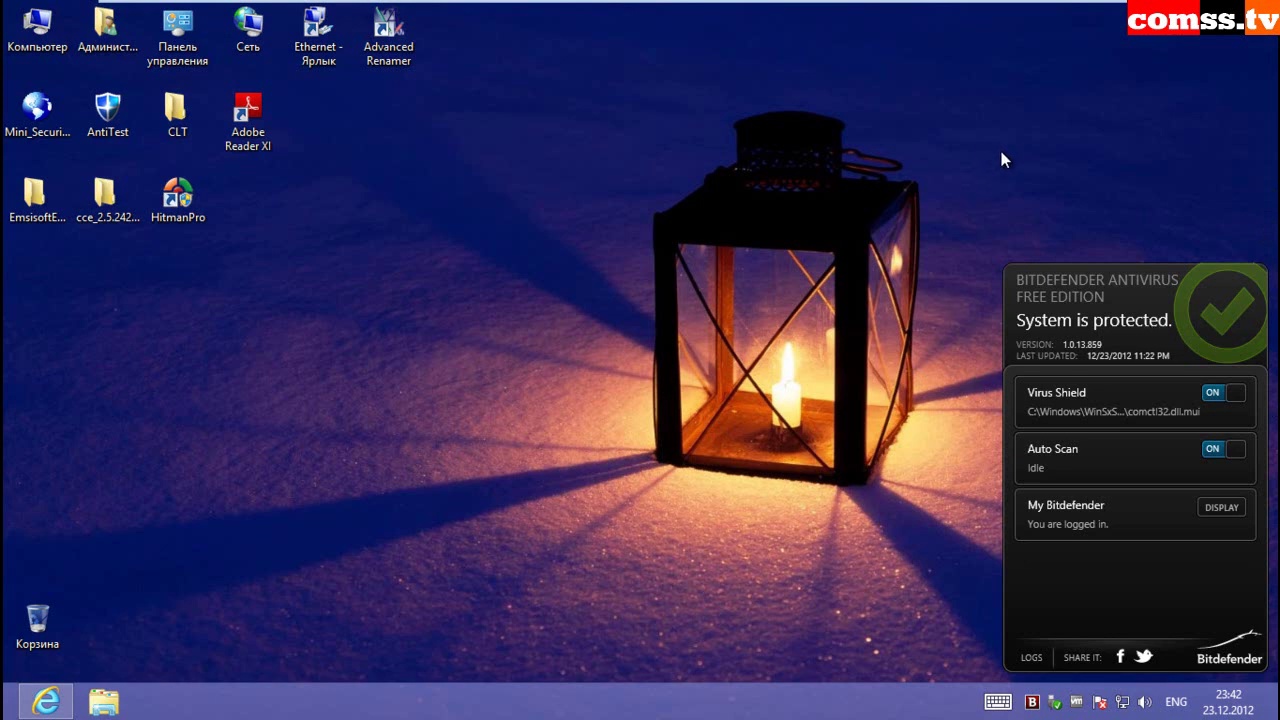
# - Run the Mini Security Test, and hide the blocked MiniSecurity_Test.exe entry in the antivirus's Active Virus Control list
pyautogui.click(406, 425)
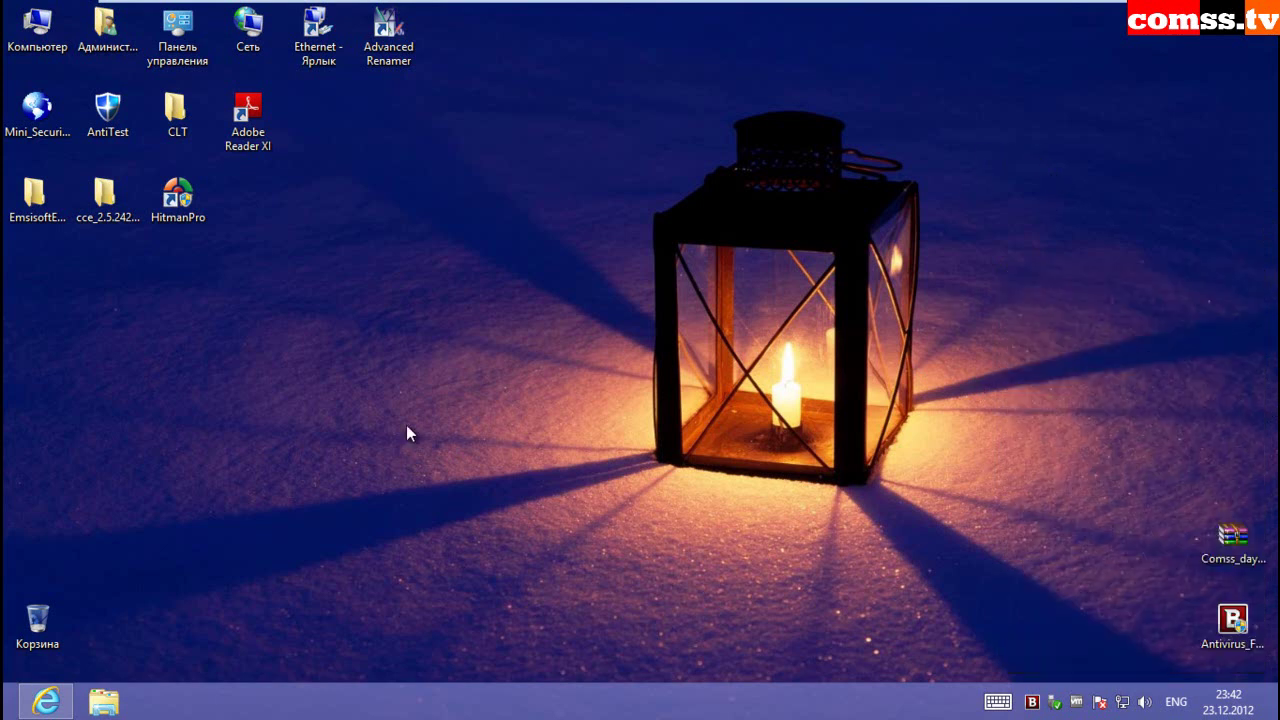
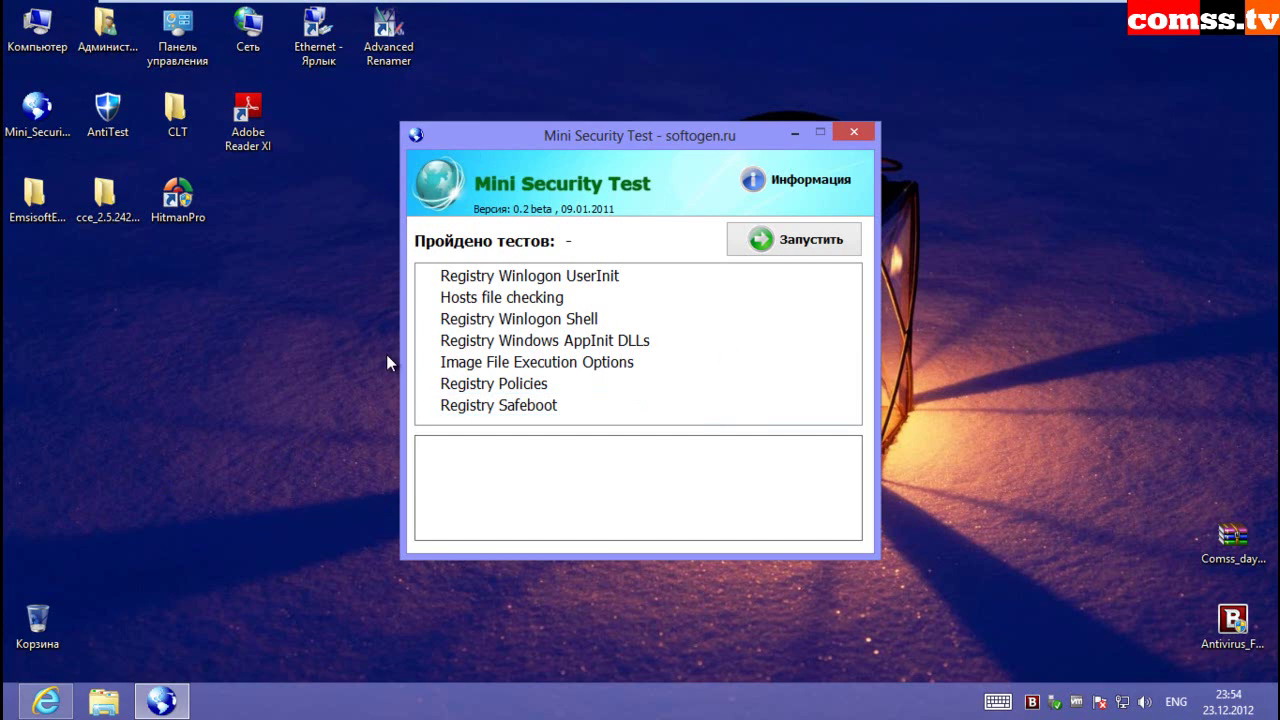
pyautogui.click(803, 239)
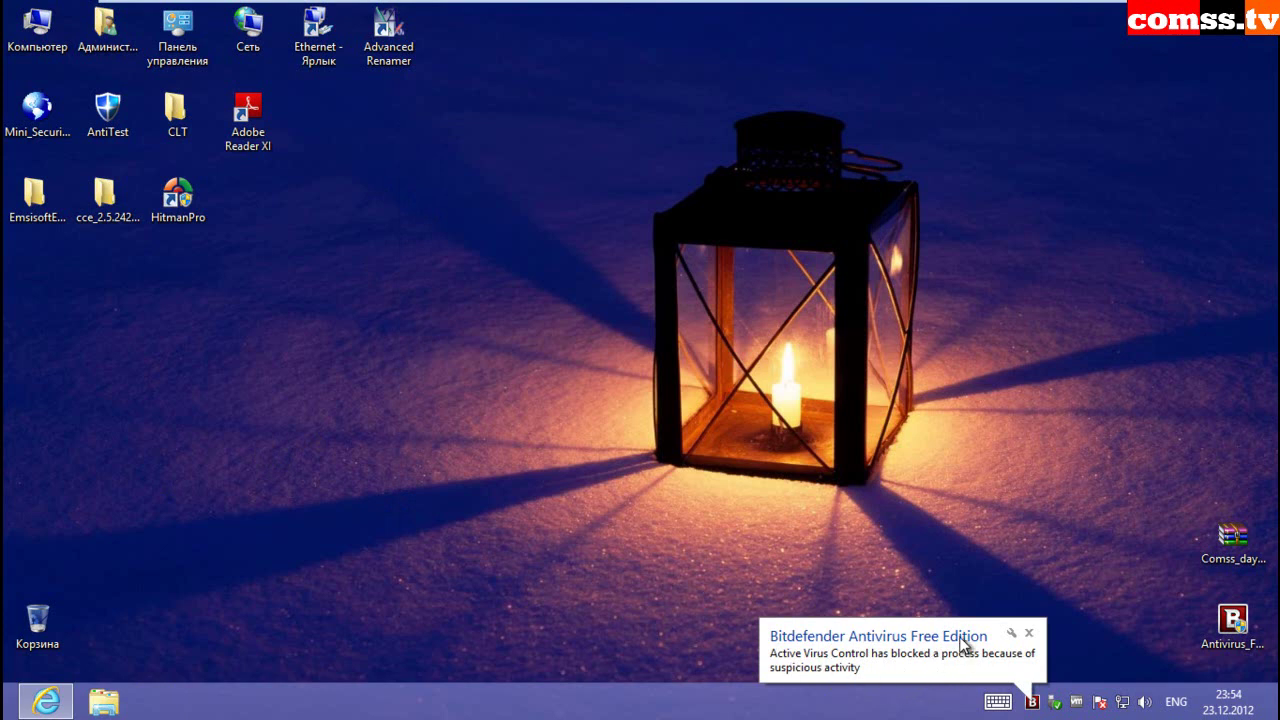
pyautogui.click(1032, 703)
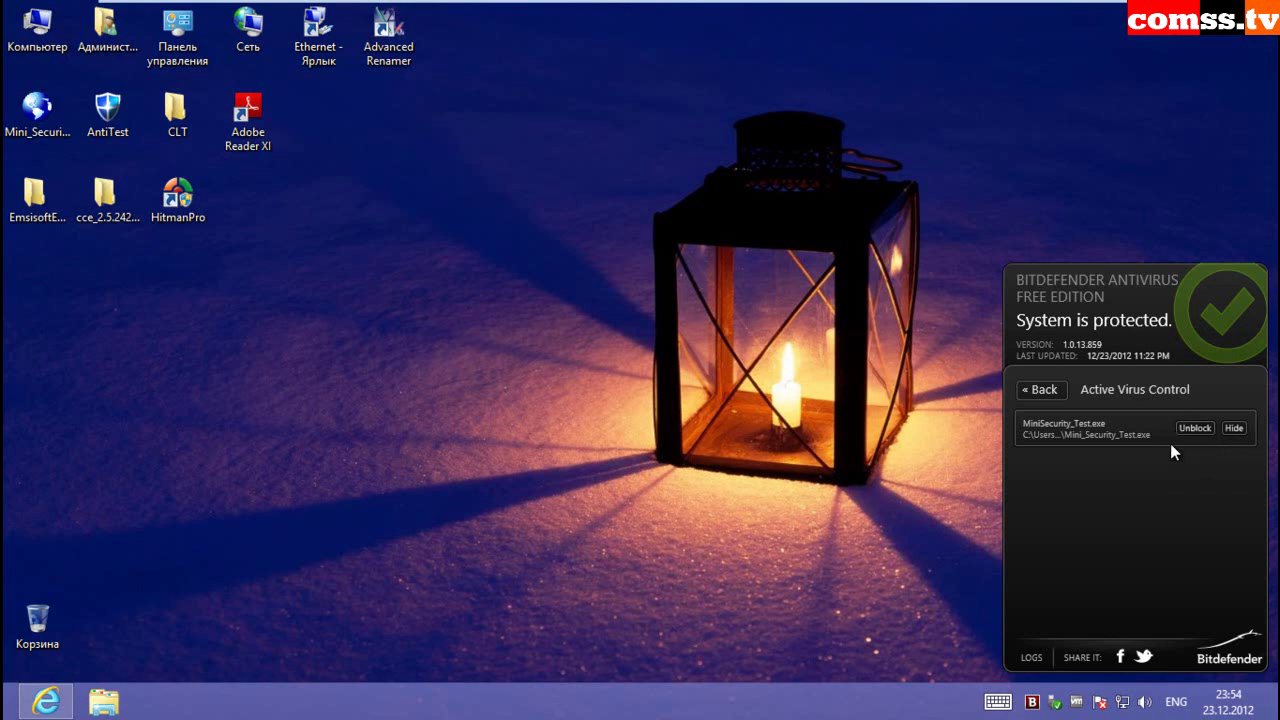
pyautogui.click(1234, 430)
# - Relaunch the Mini Security Test from its desktop file and close its results window
pyautogui.rightClick(20, 118)
pyautogui.click(57, 166)
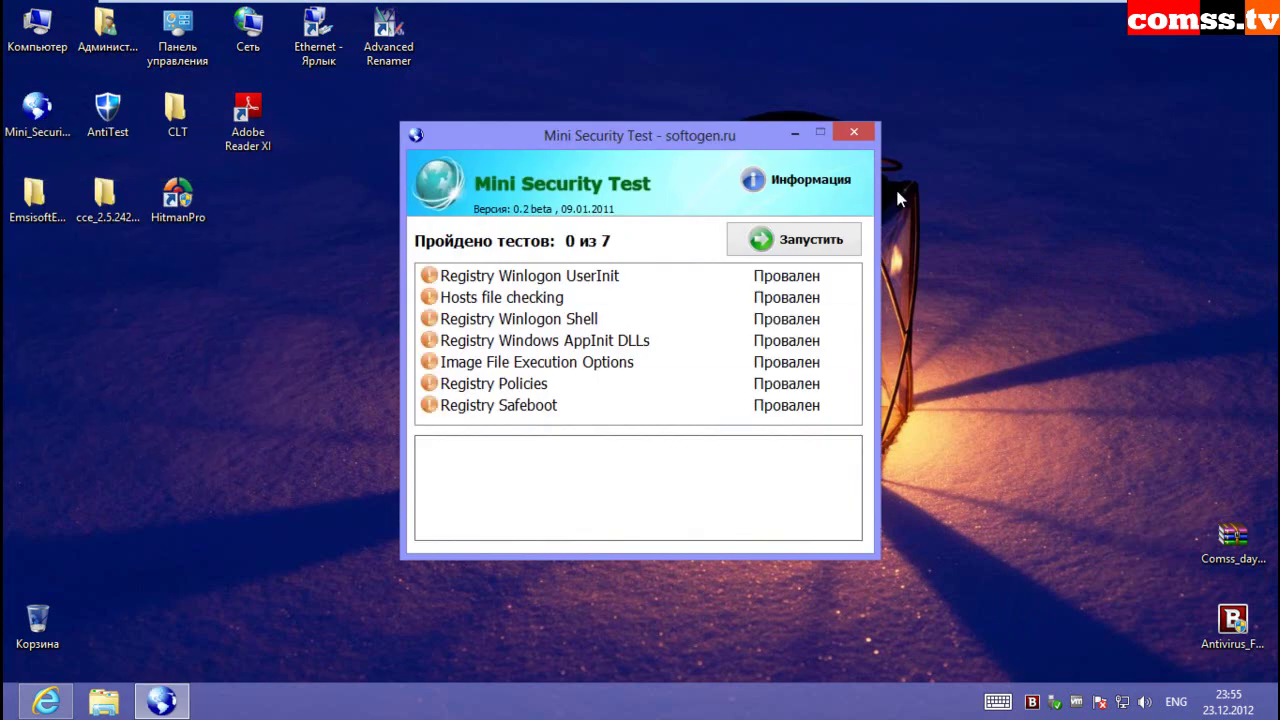
pyautogui.click(856, 130)
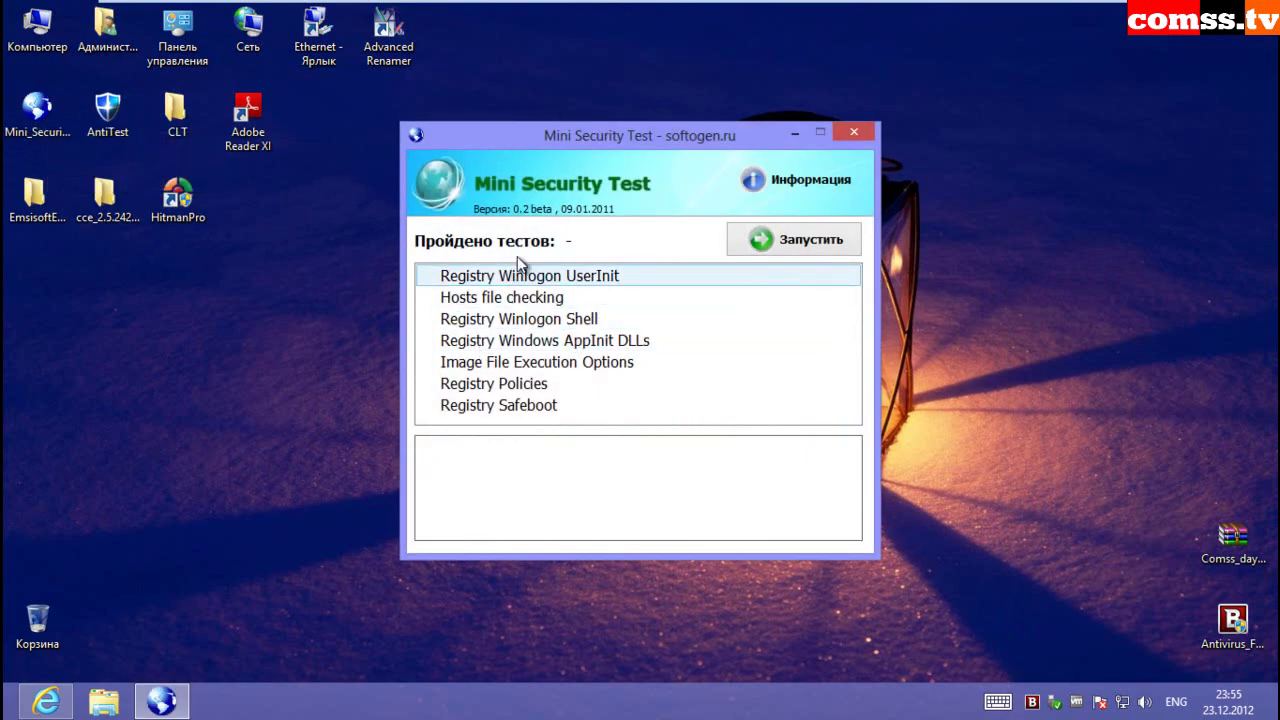
# - Run the seven Mini Security Test checks again, and view the antivirus log details of the process blocked by Active Virus Control
pyautogui.click(815, 241)
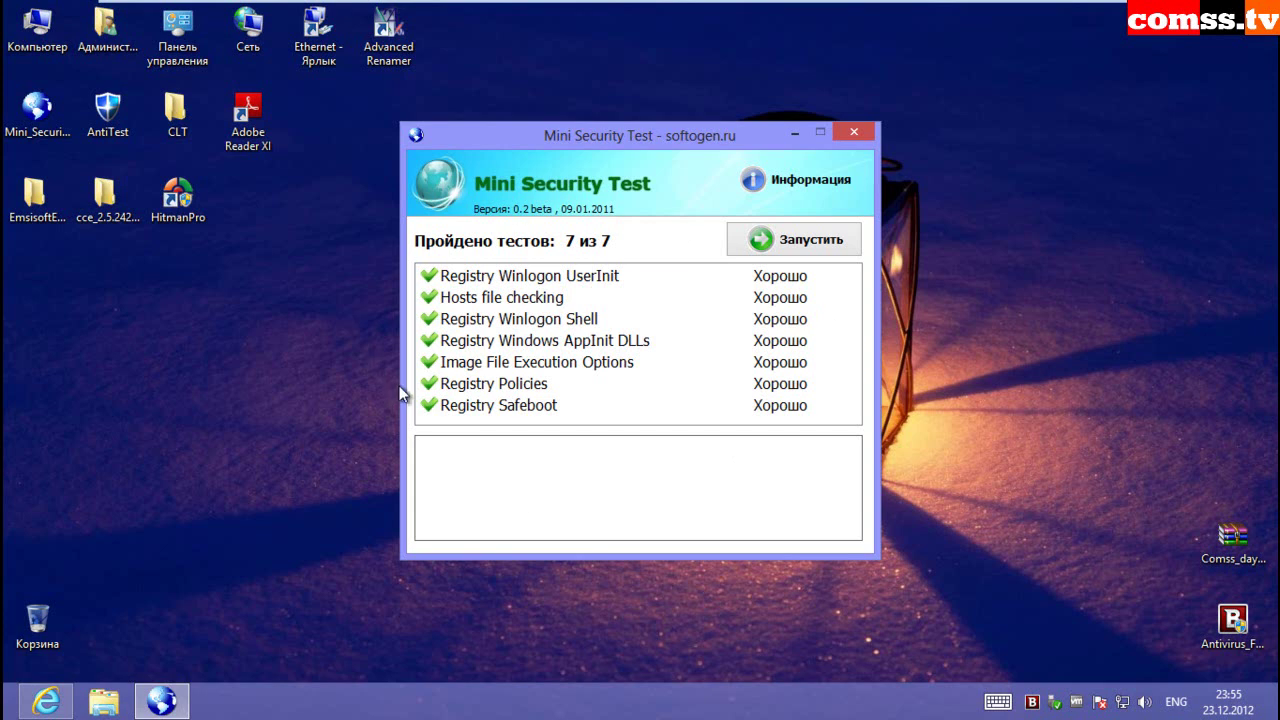
pyautogui.click(855, 132)
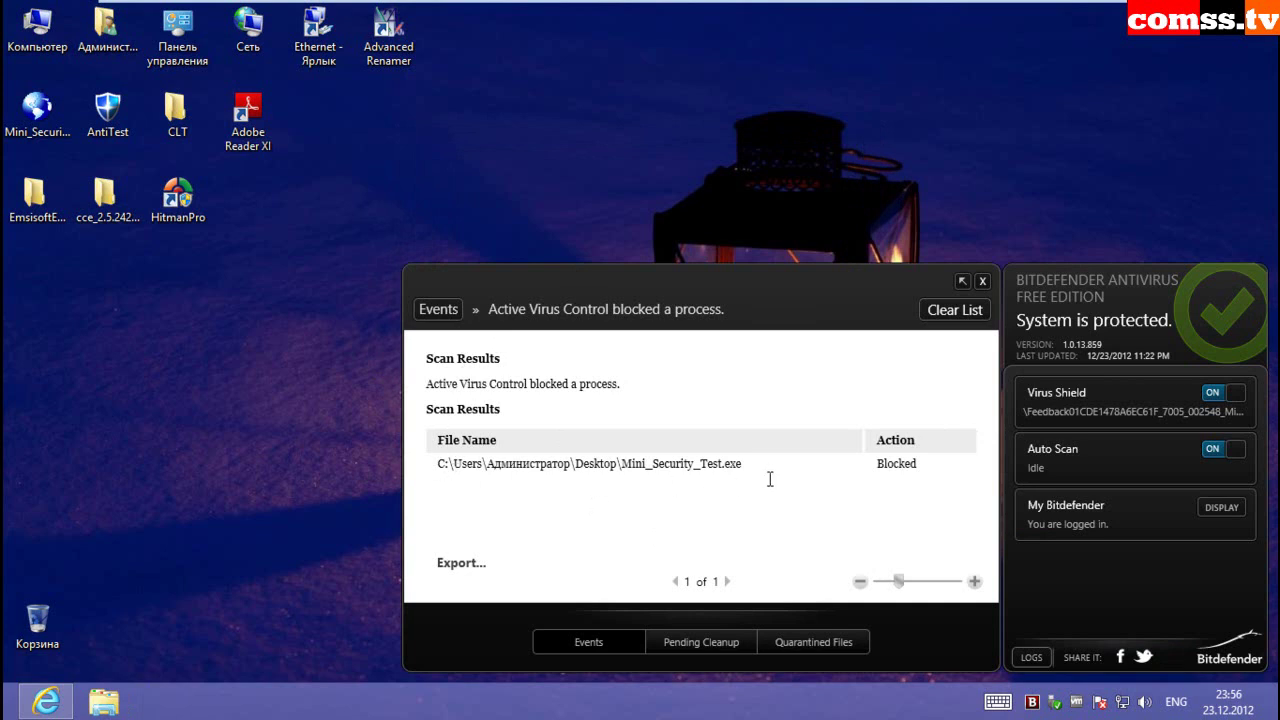
pyautogui.moveTo(900, 580)
pyautogui.mouseDown()
pyautogui.moveTo(937, 580)
pyautogui.moveTo(886, 585)
pyautogui.moveTo(960, 580)
pyautogui.moveTo(898, 580)
pyautogui.mouseUp()
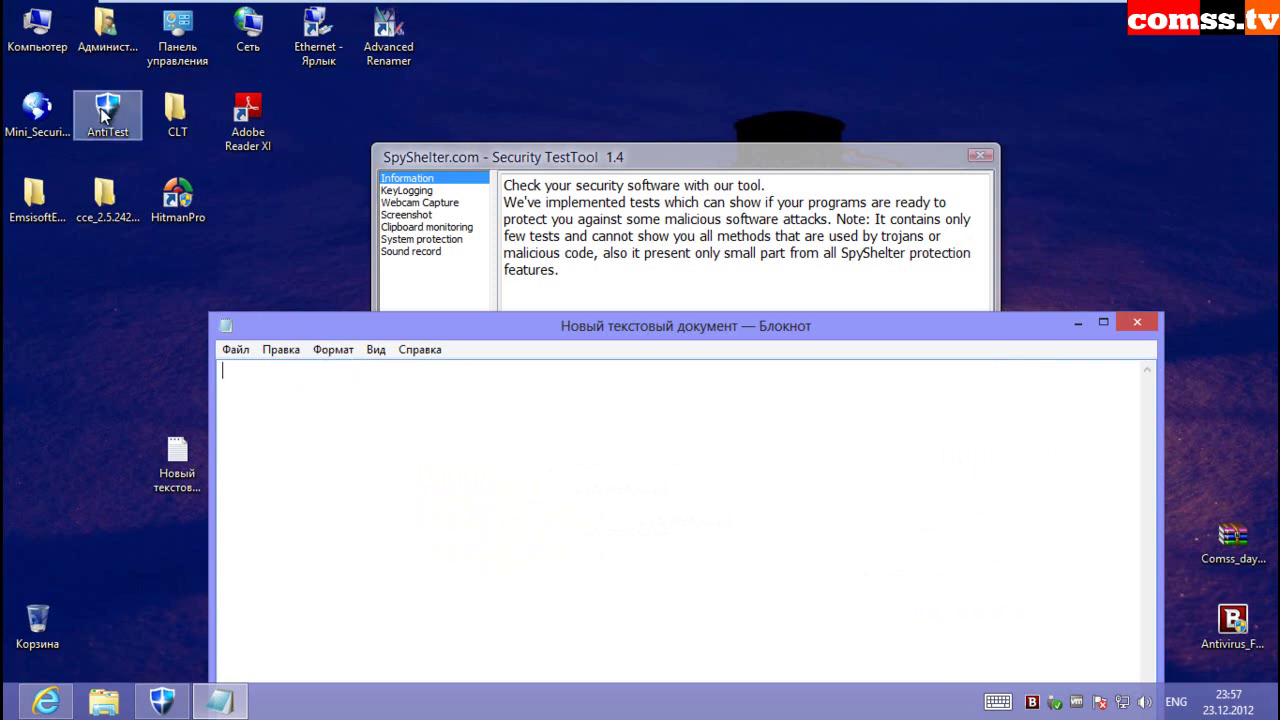
# - Start the KeyLogging test in SpyShelter Security TestTool and enter repeated "dfgs" text in the blank Notepad document
pyautogui.click(425, 190)
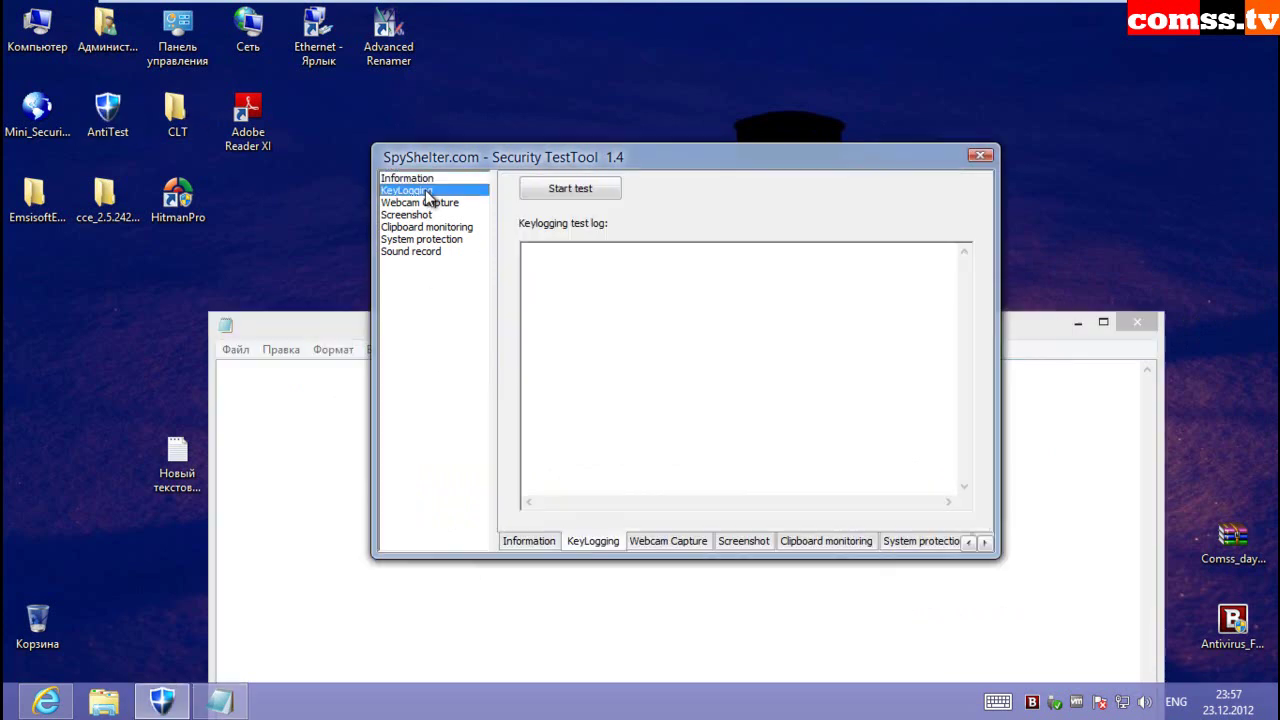
pyautogui.click(586, 190)
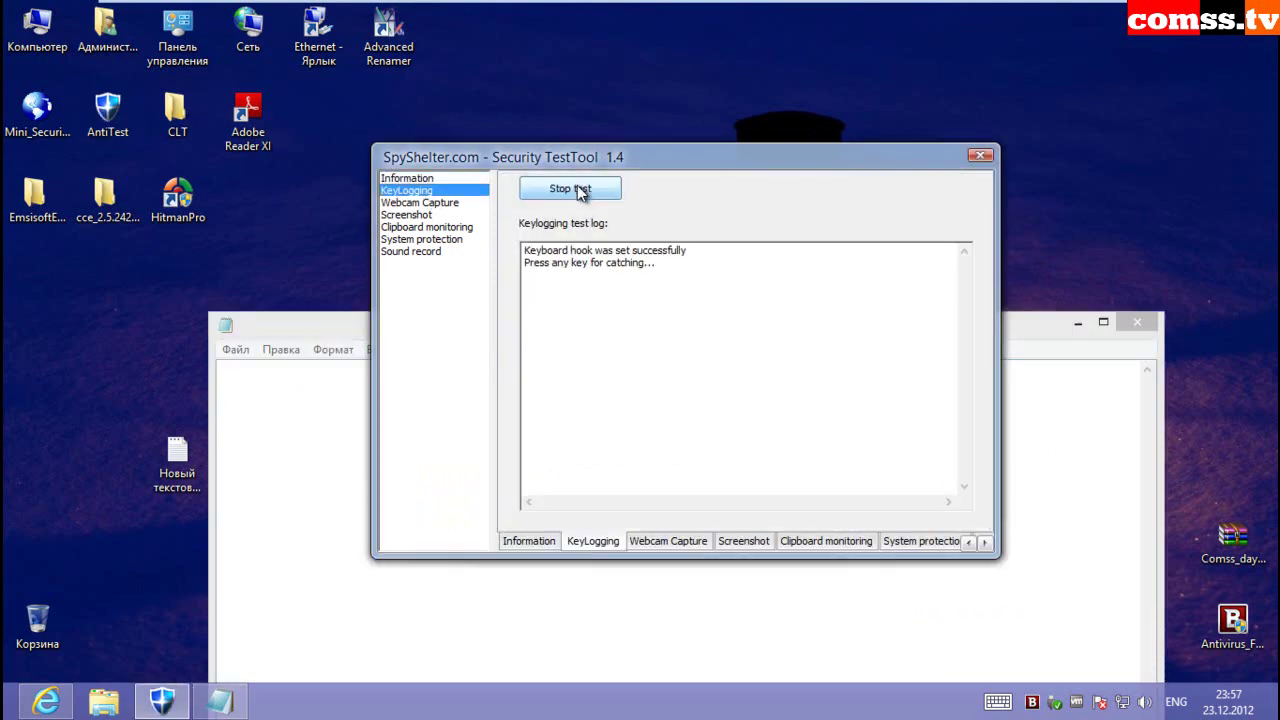
pyautogui.click(343, 451)
pyautogui.write('dfgsdfgsdfgsdfgs')
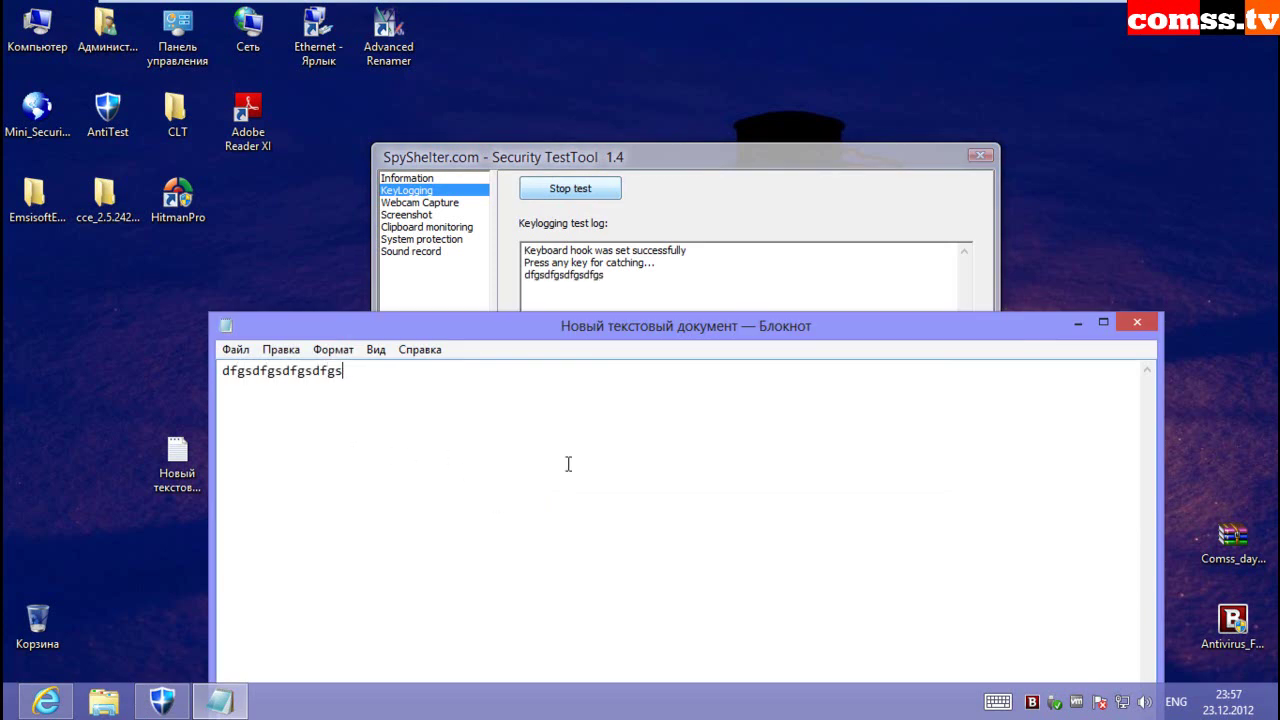
pyautogui.write('dfgsdfgsdfgsdfdf')
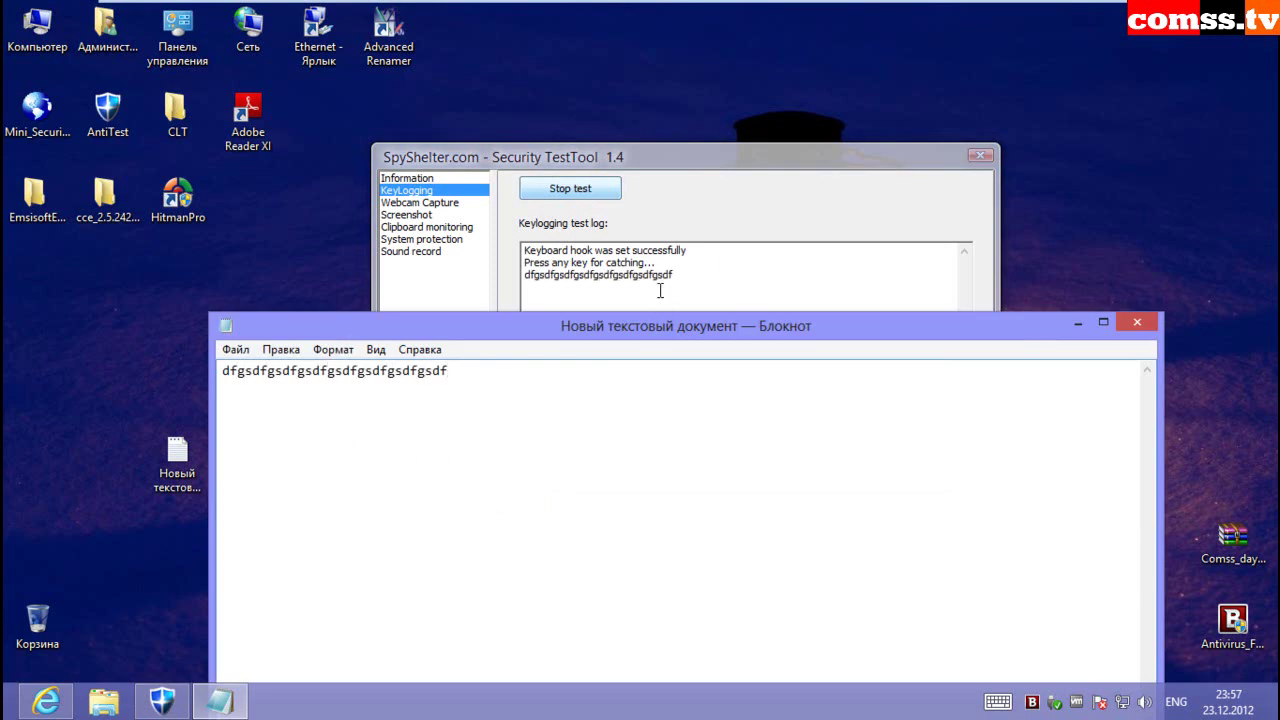
# - Run the Screenshot capture tests in Security TestTool, from Test1a through Test4b
pyautogui.click(430, 213)
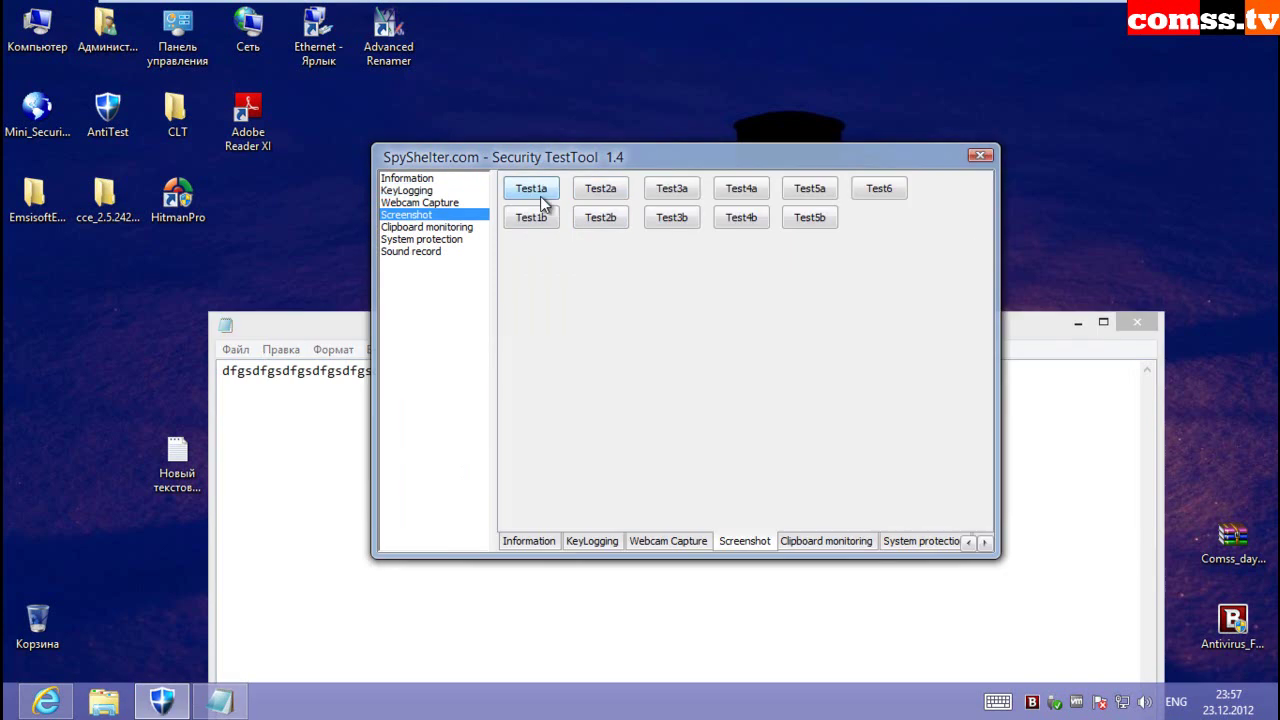
pyautogui.click(531, 188)
pyautogui.click(531, 217)
pyautogui.click(605, 229)
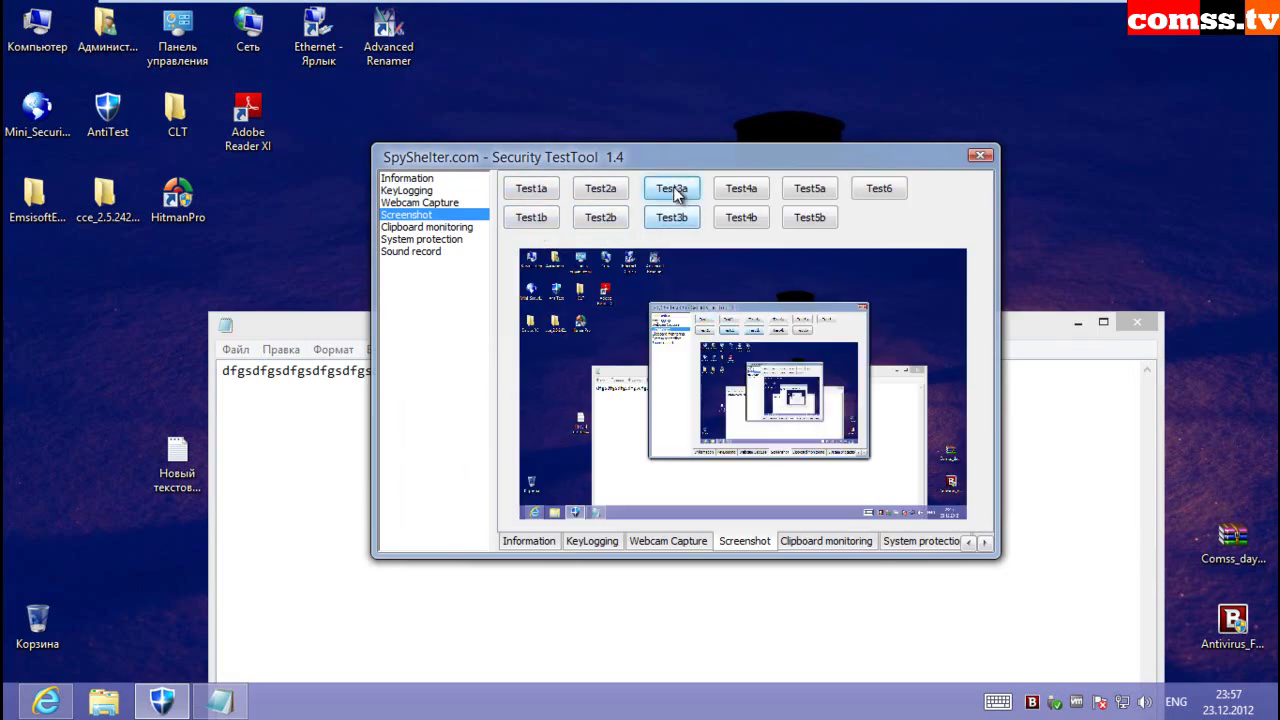
pyautogui.click(601, 193)
pyautogui.click(748, 222)
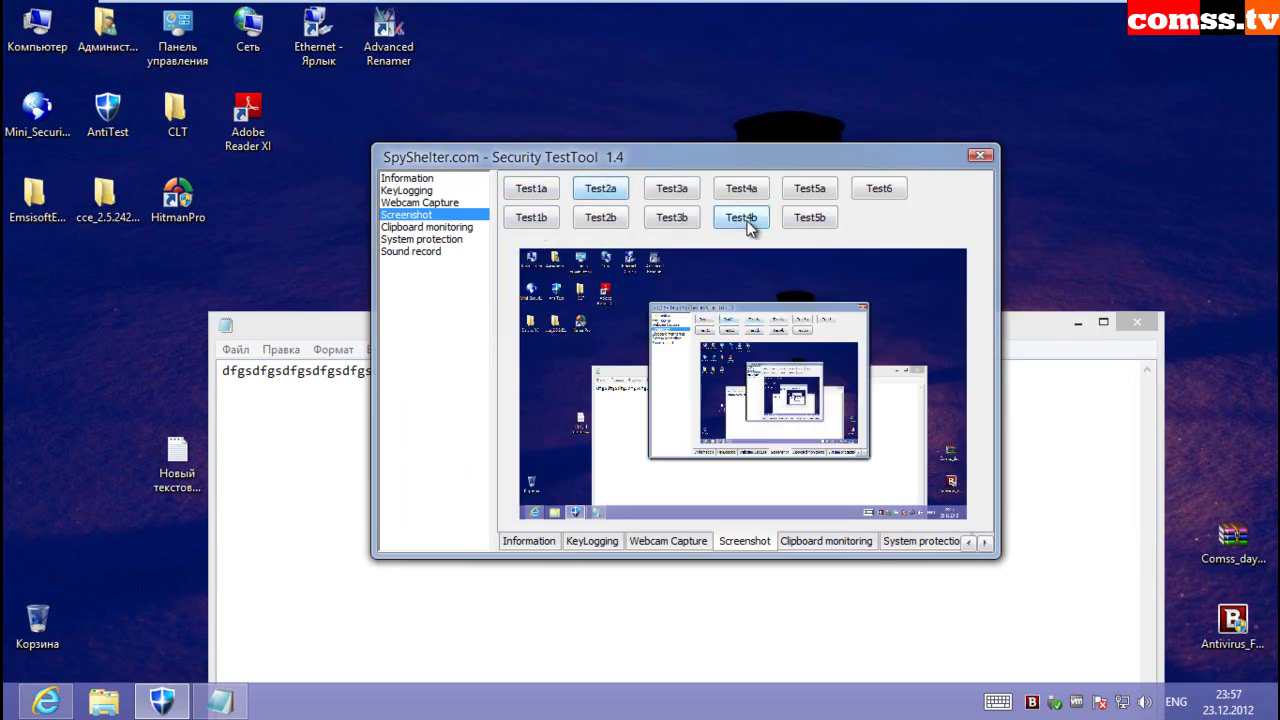
# - Run the Clipboard monitoring test and copy part of the sample text in Notepad to the clipboard
pyautogui.click(460, 227)
pyautogui.click(471, 371)
pyautogui.moveTo(471, 371); pyautogui.dragTo(282, 375)
pyautogui.rightClick(329, 370)
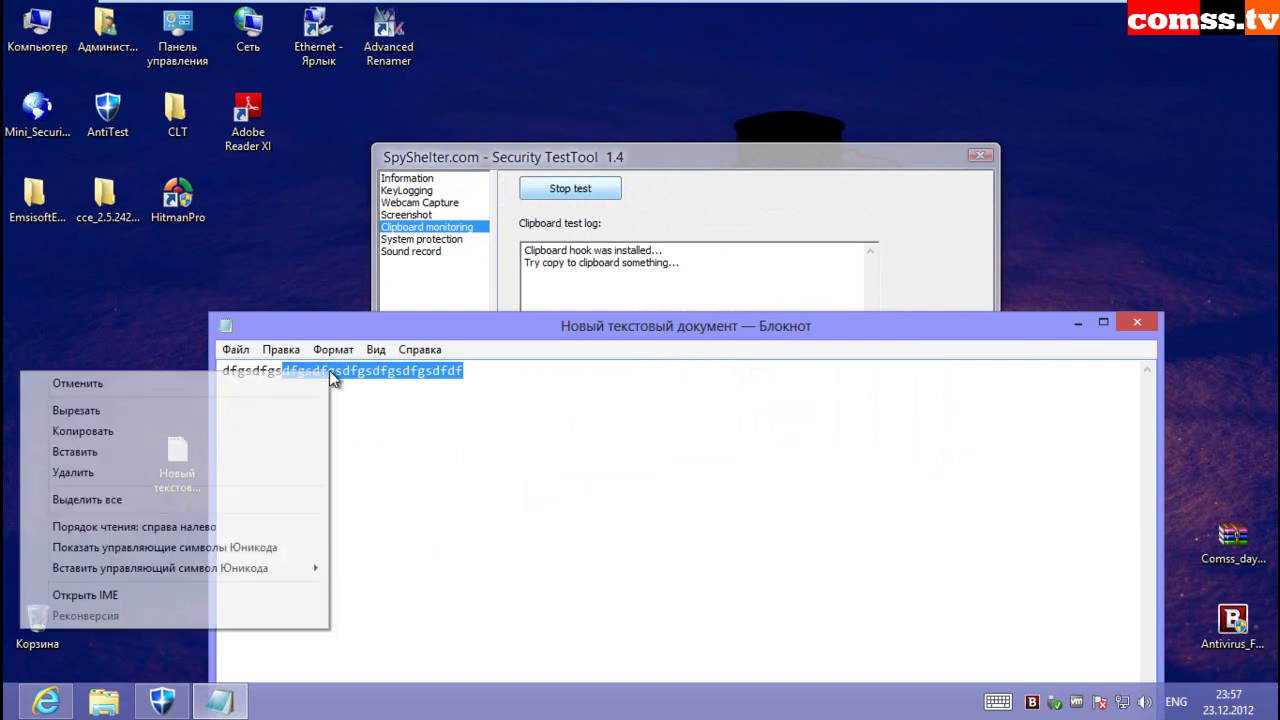
pyautogui.click(285, 438)
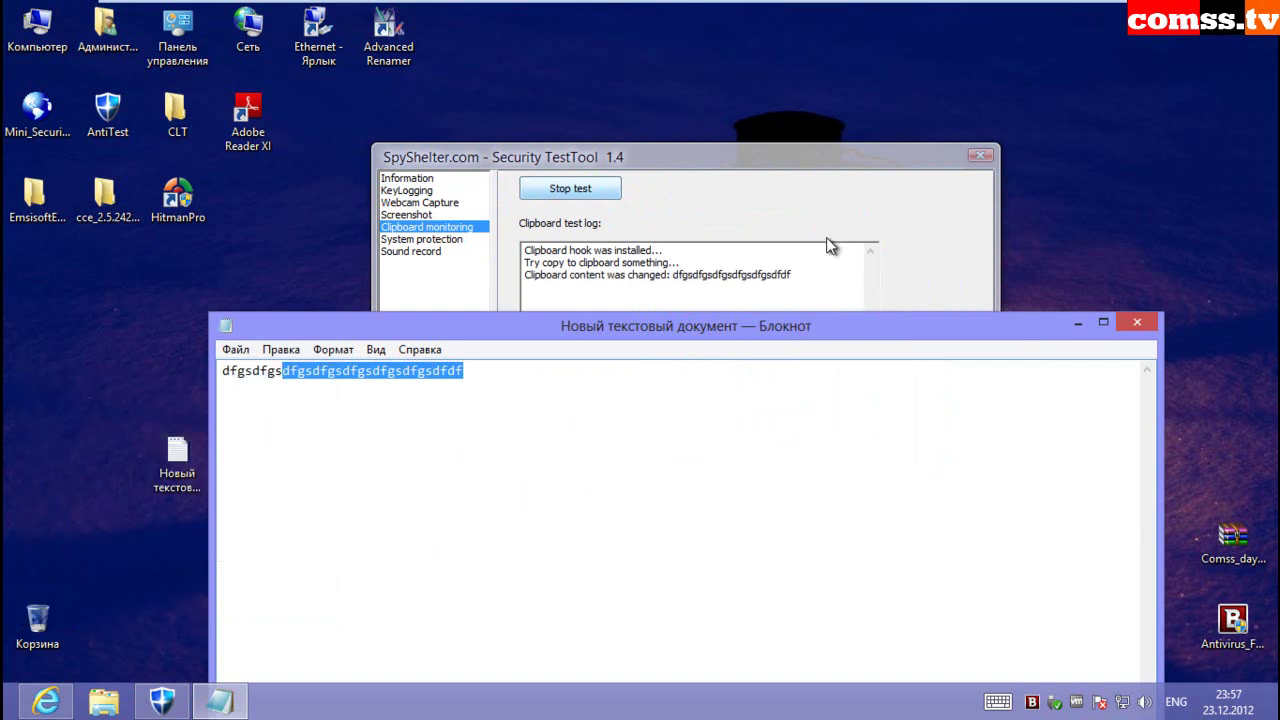
# - Run both Registry access tests and the Driver registering test under System protection, and close Security TestTool
pyautogui.click(421, 240)
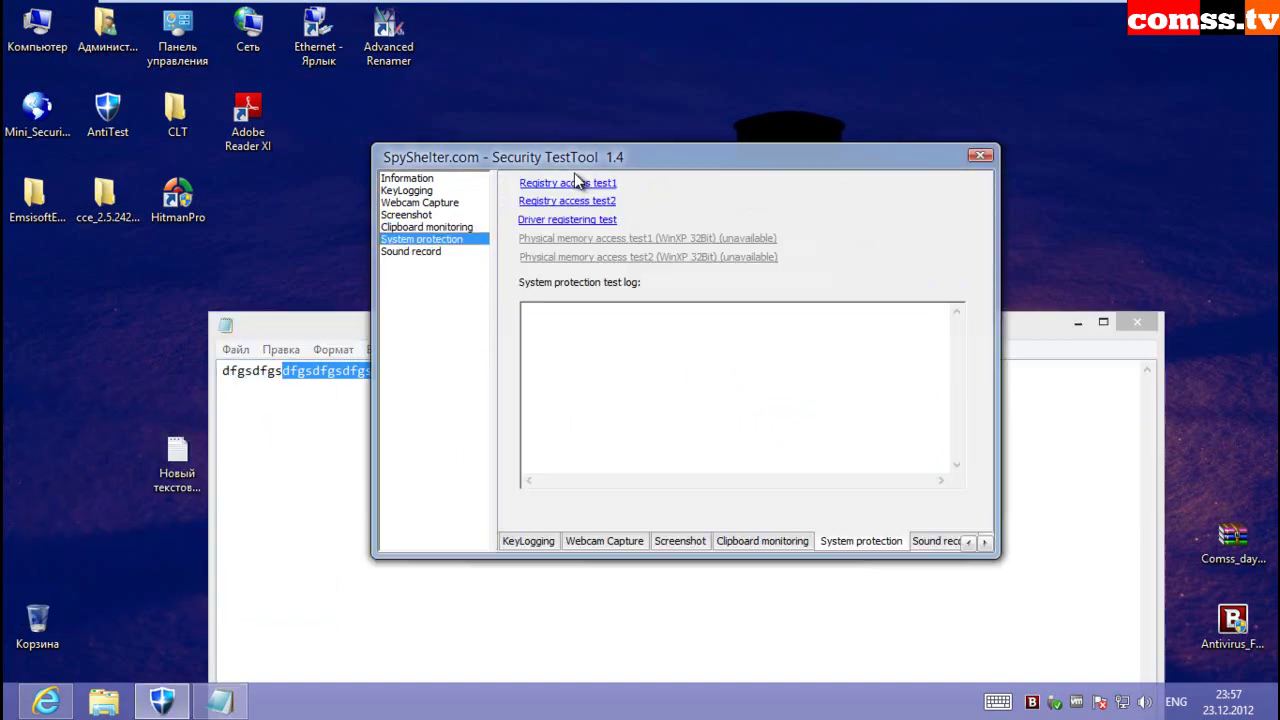
pyautogui.click(576, 185)
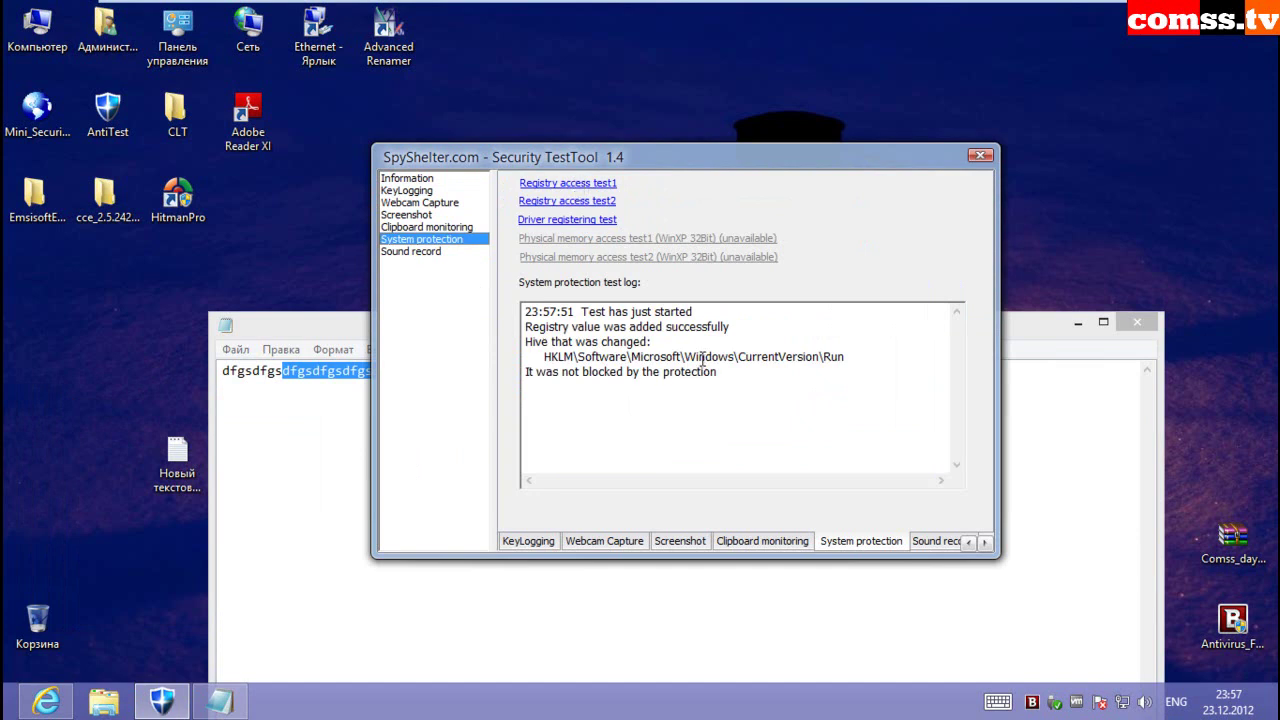
pyautogui.click(574, 201)
pyautogui.click(566, 221)
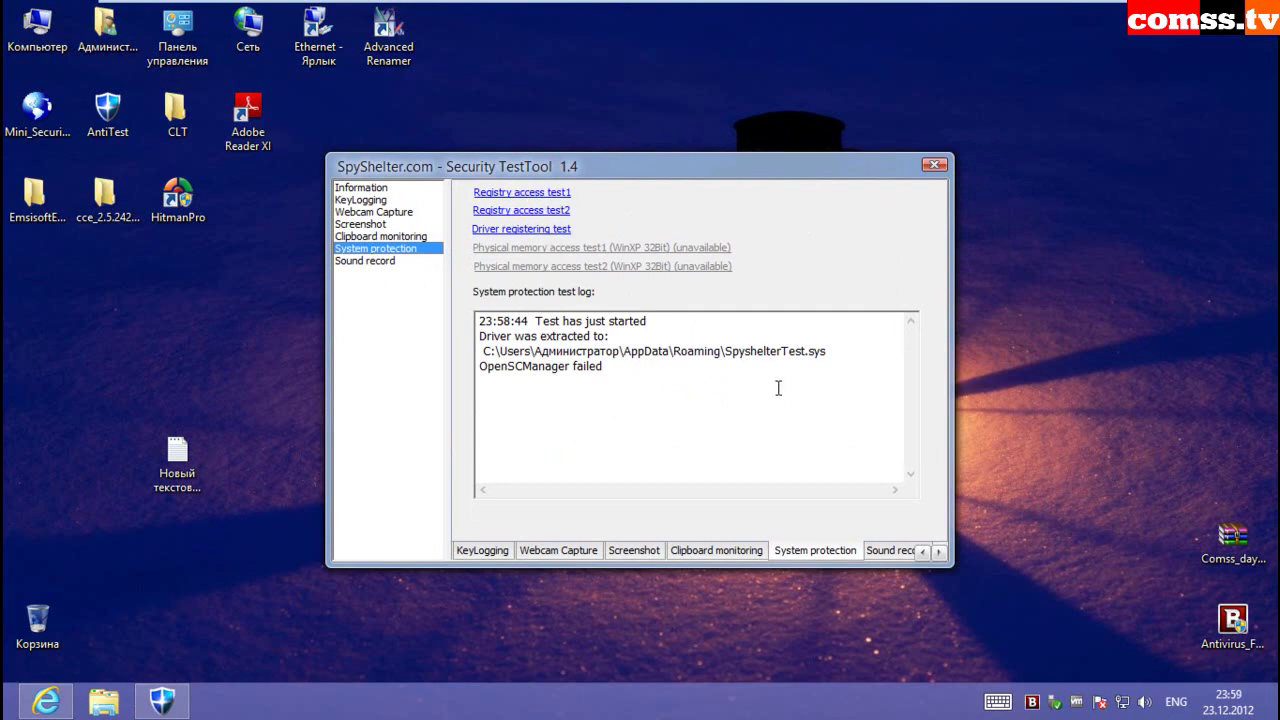
pyautogui.click(933, 165)
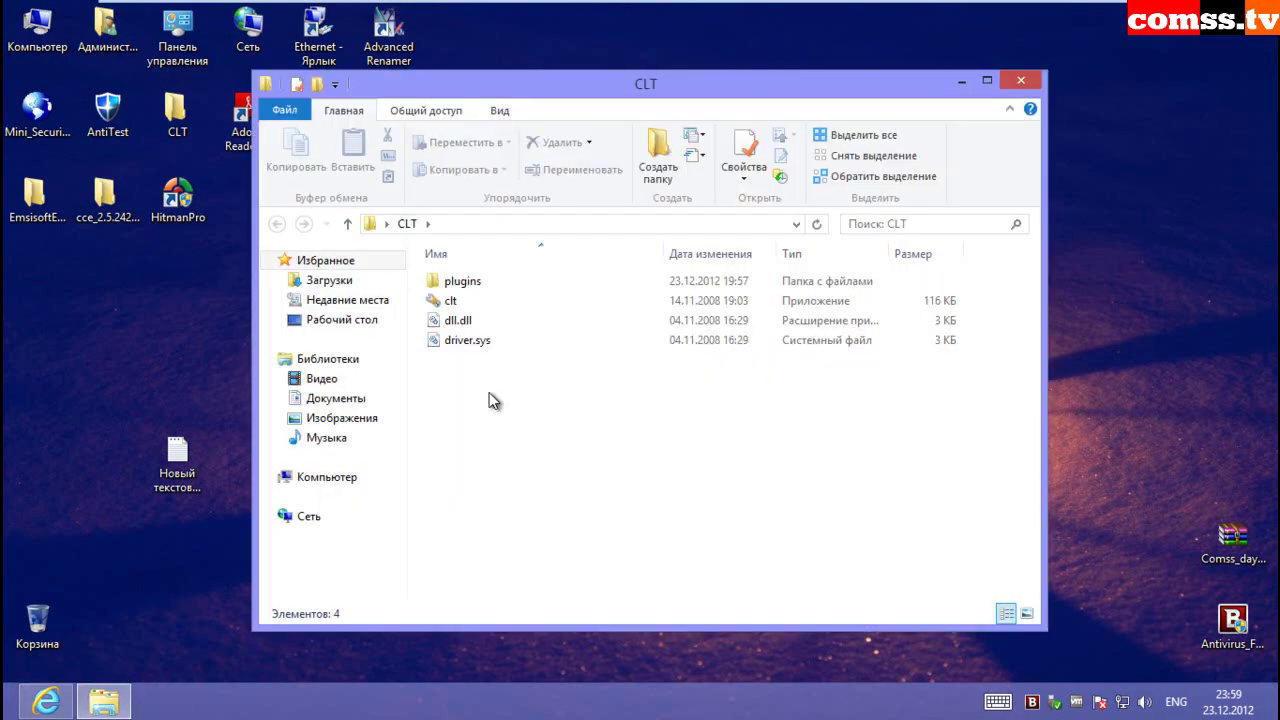
# - Launch the clt application from the CLT folder for the Comodo Leak Tests
pyautogui.click(465, 303)
pyautogui.rightClick(466, 304)
pyautogui.click(428, 350)
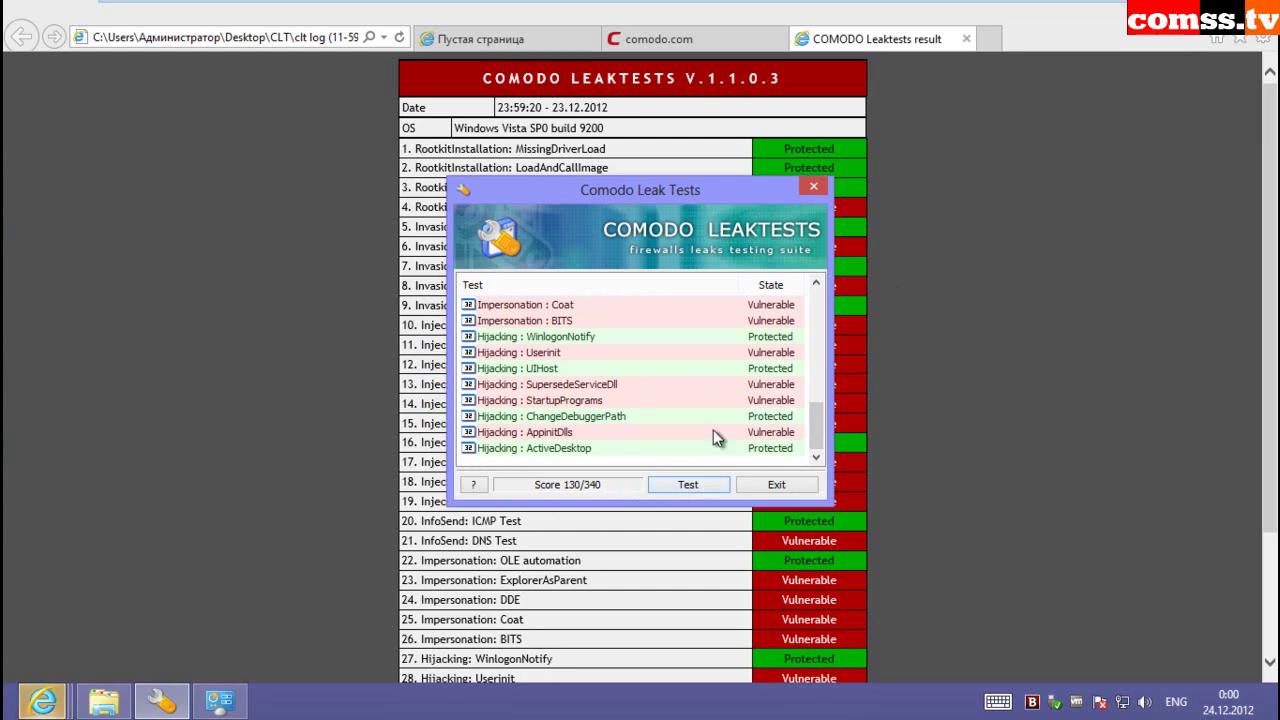
# - Turn on Windows Firewall for public networks and apply the setting
pyautogui.click(225, 705)
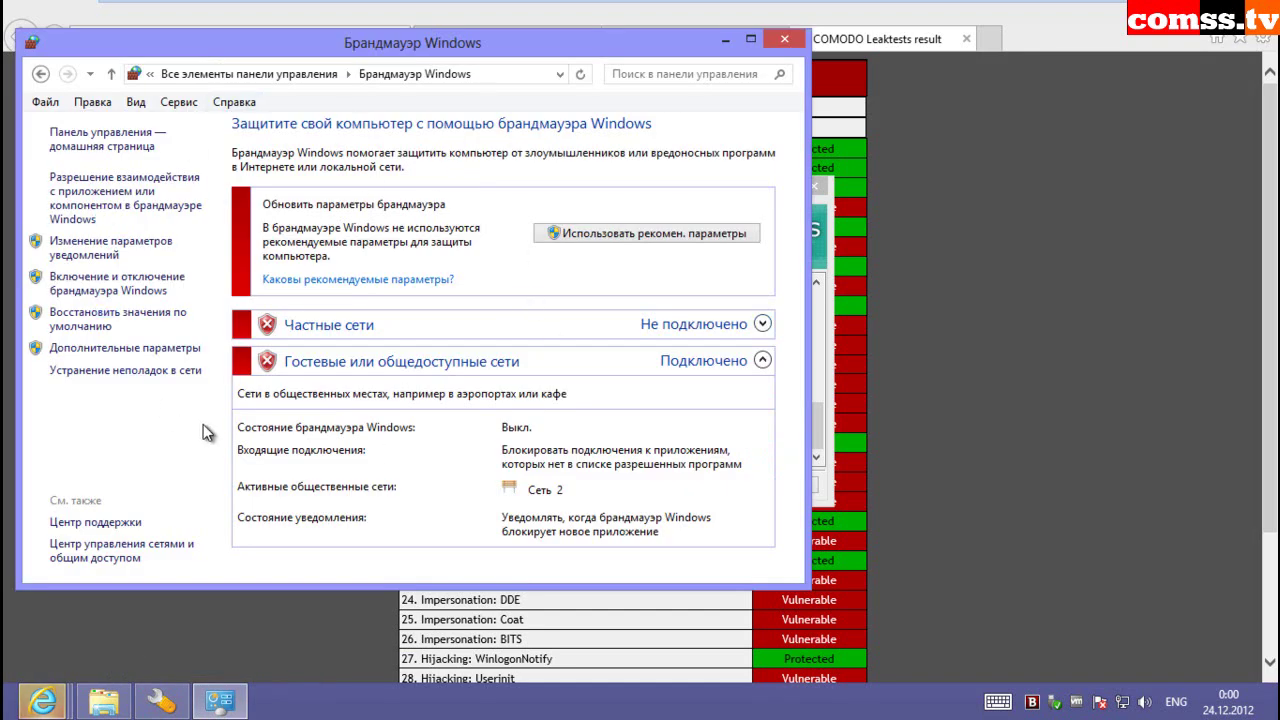
pyautogui.click(100, 256)
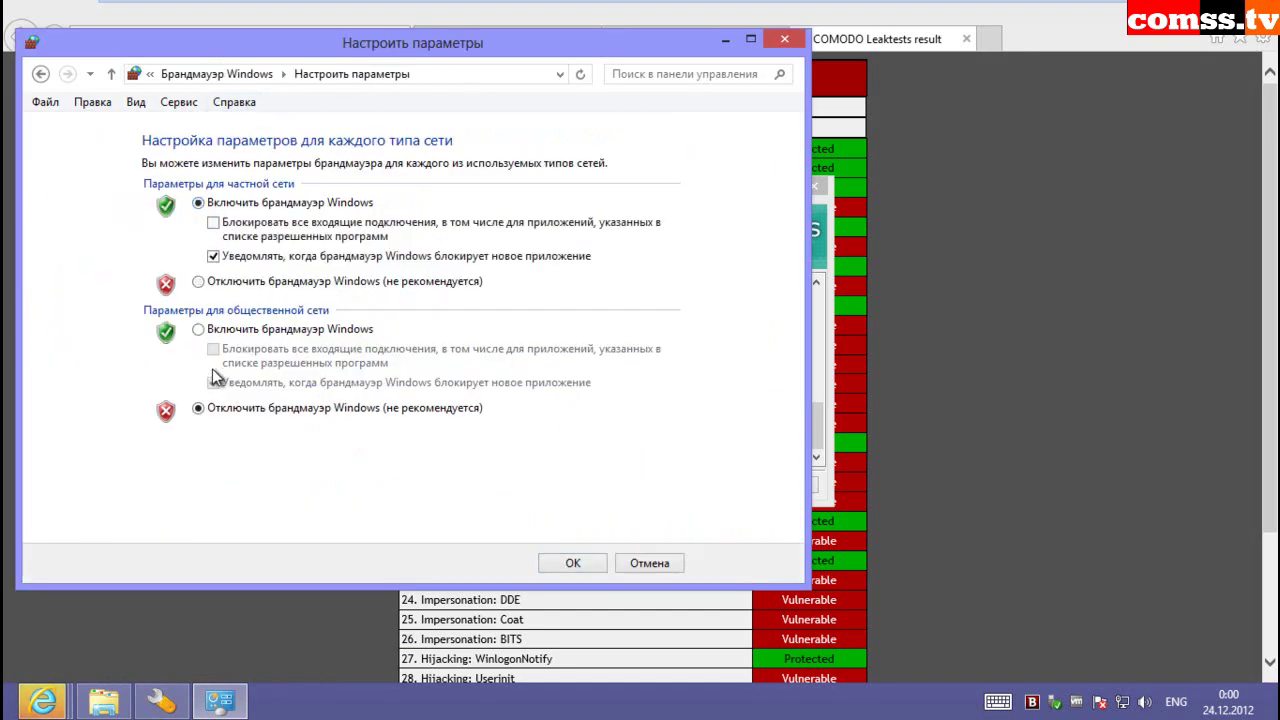
pyautogui.click(199, 329)
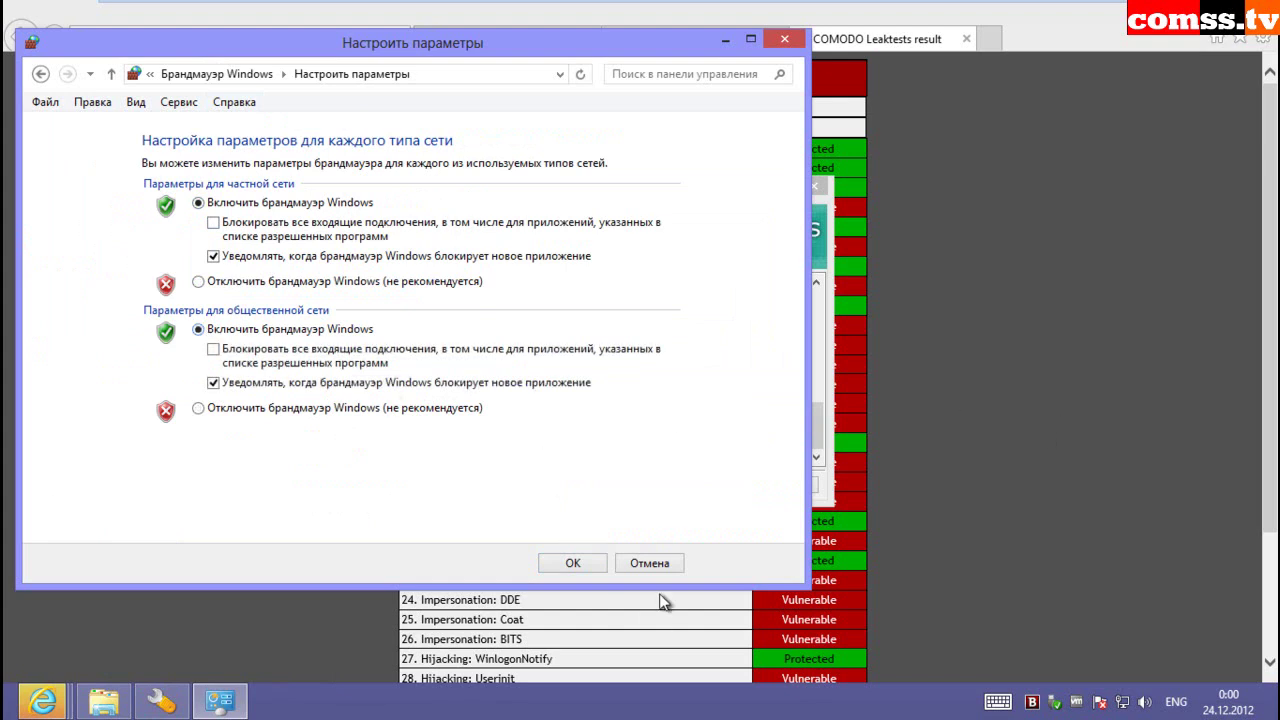
pyautogui.click(575, 563)
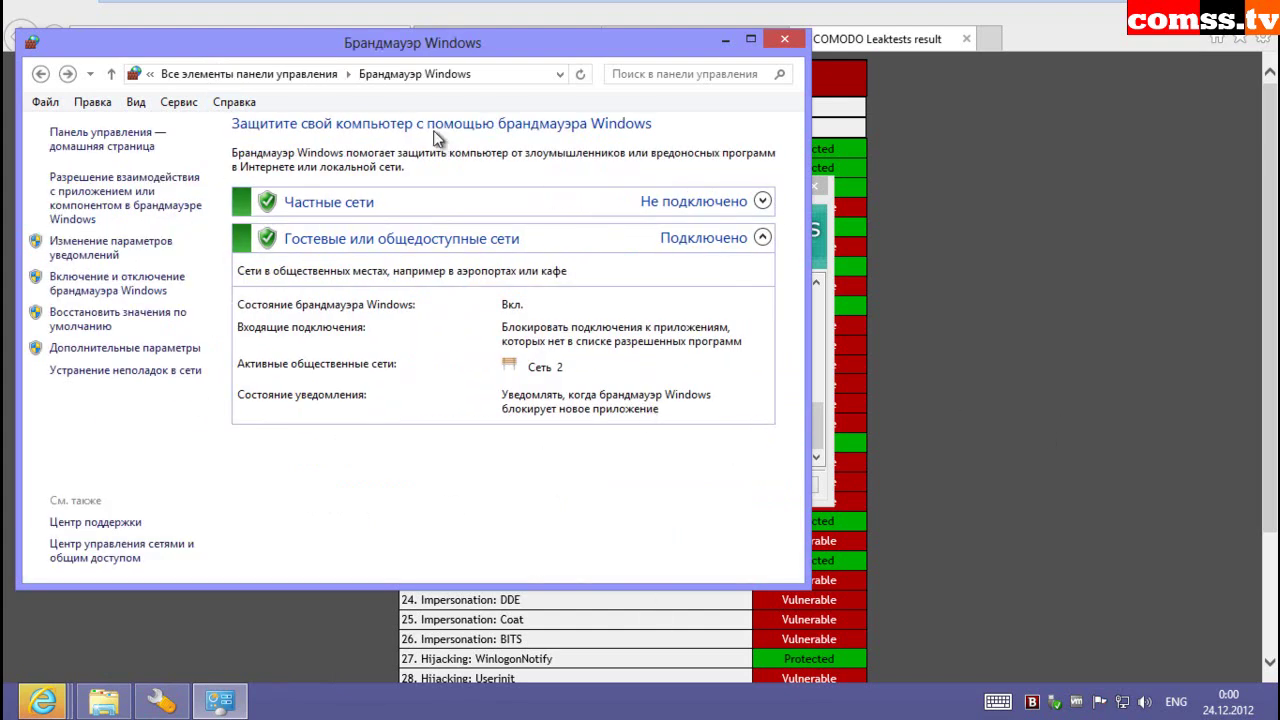
# - Set Windows Firewall to block all incoming connections, including allowed apps, on private and public networks, and close the firewall window
pyautogui.click(110, 245)
pyautogui.click(580, 562)
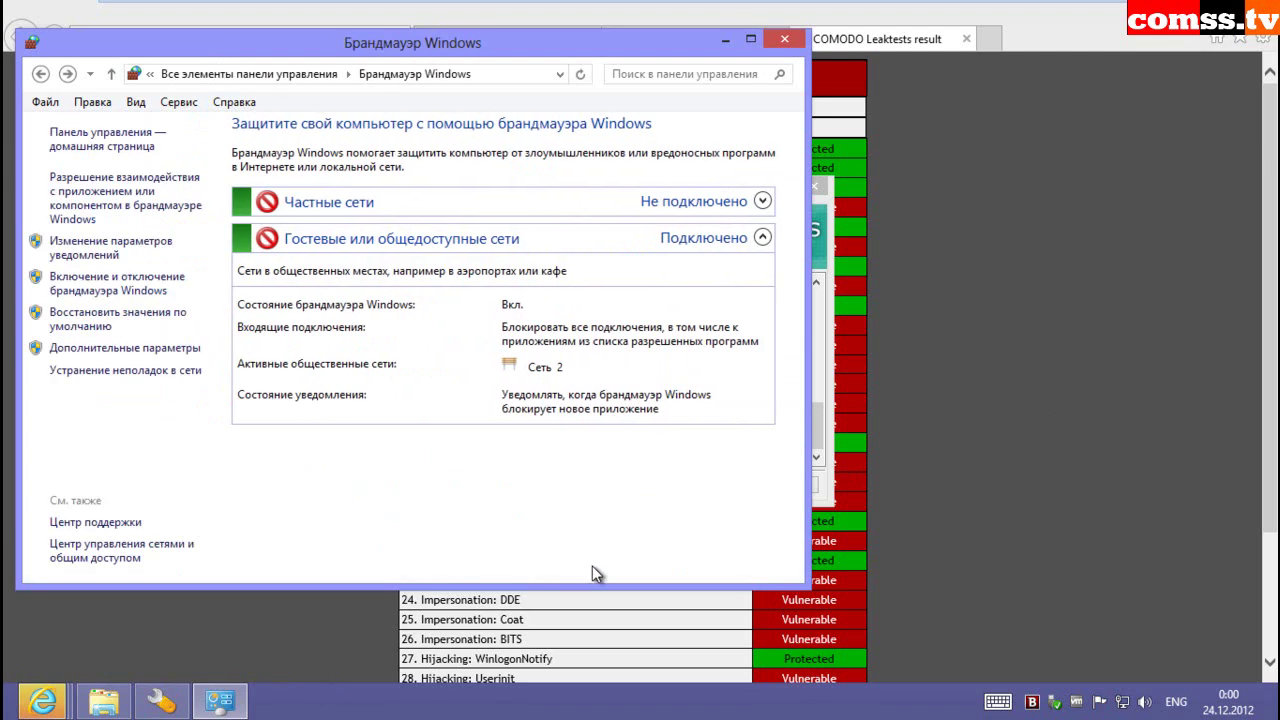
pyautogui.hotkey('alt', 'F4')
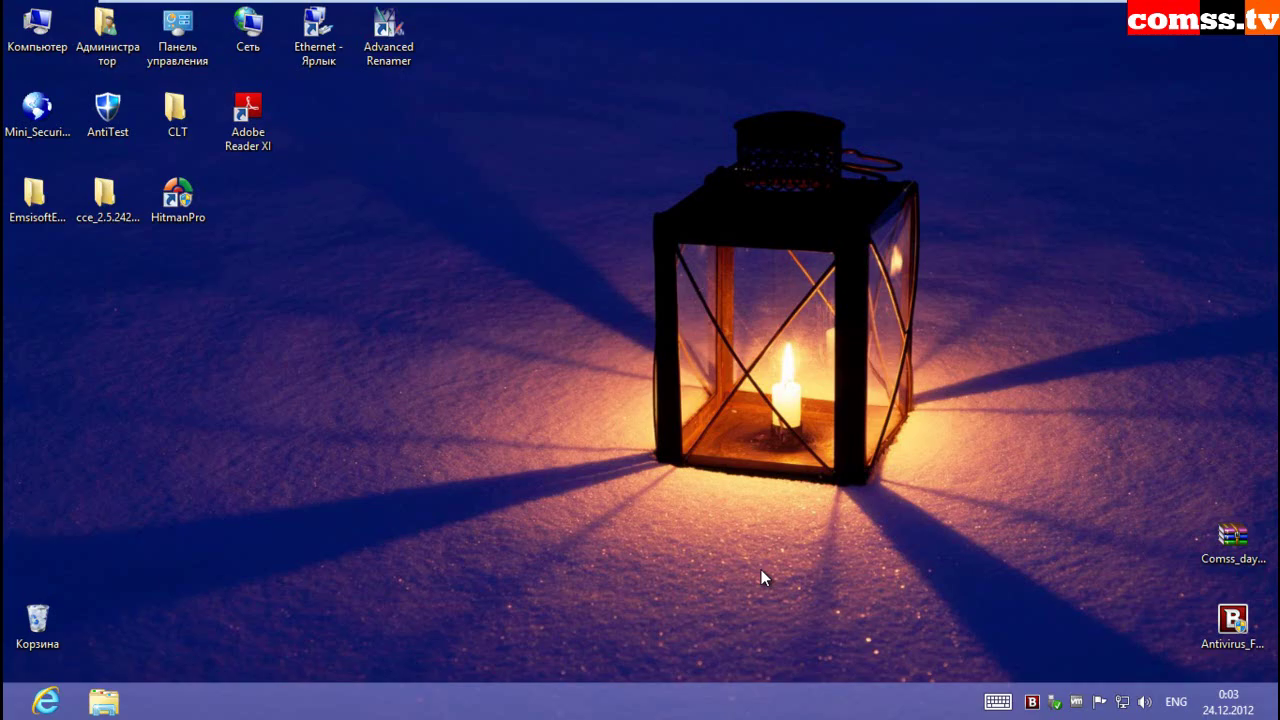
# - Extract the Comss_day_23_12_2012_5268_Ots archive from the desktop into its own folder, supplying the archive password
pyautogui.click(1233, 540)
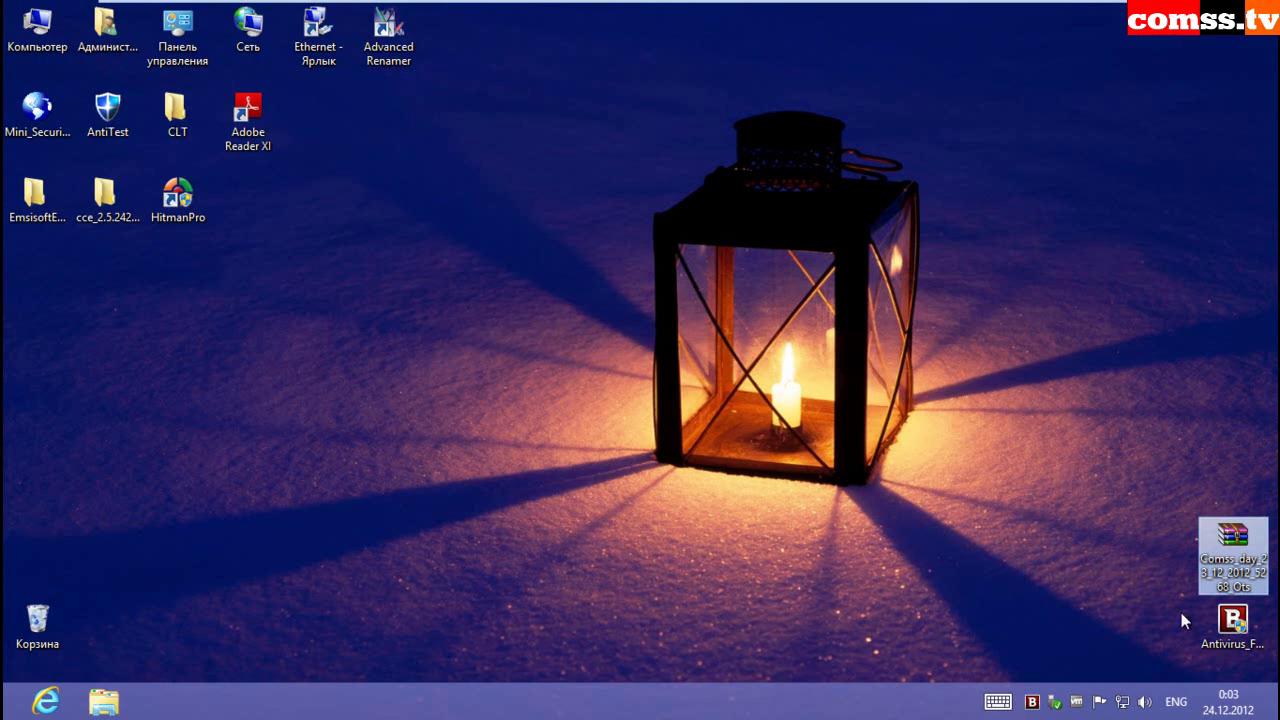
pyautogui.moveTo(1261, 586)
pyautogui.rightClick(1226, 580)
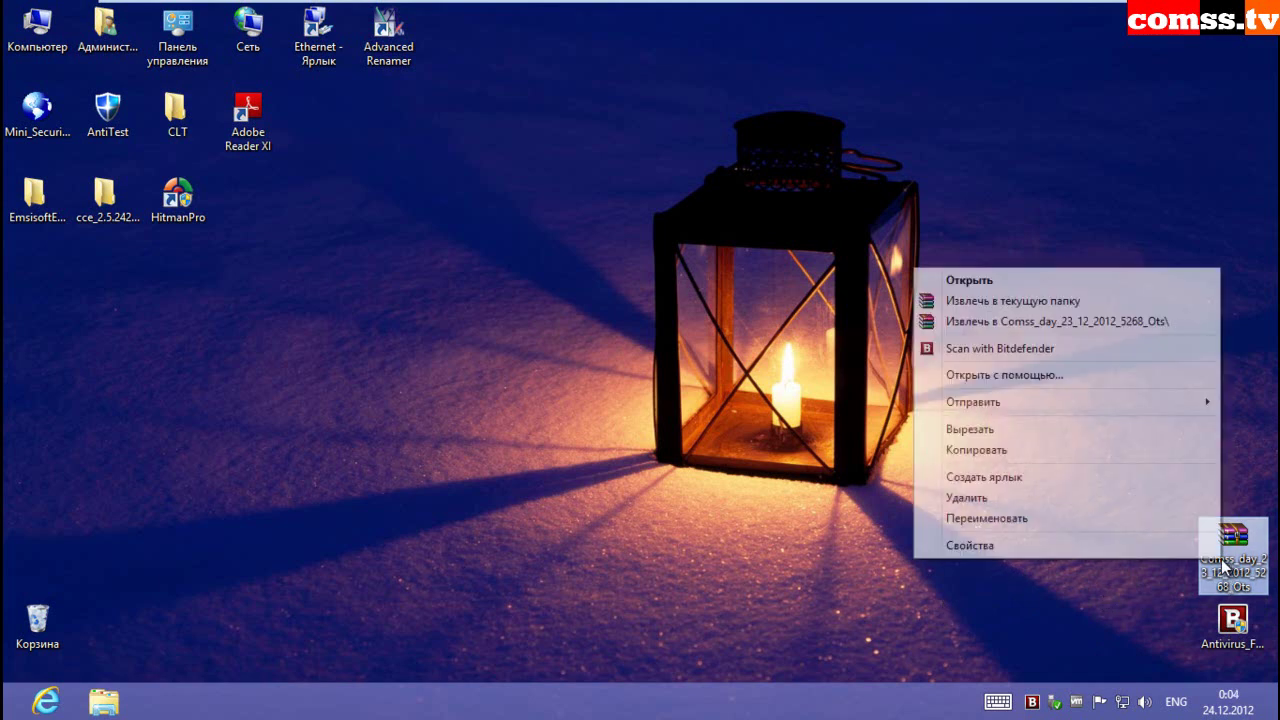
pyautogui.click(1010, 331)
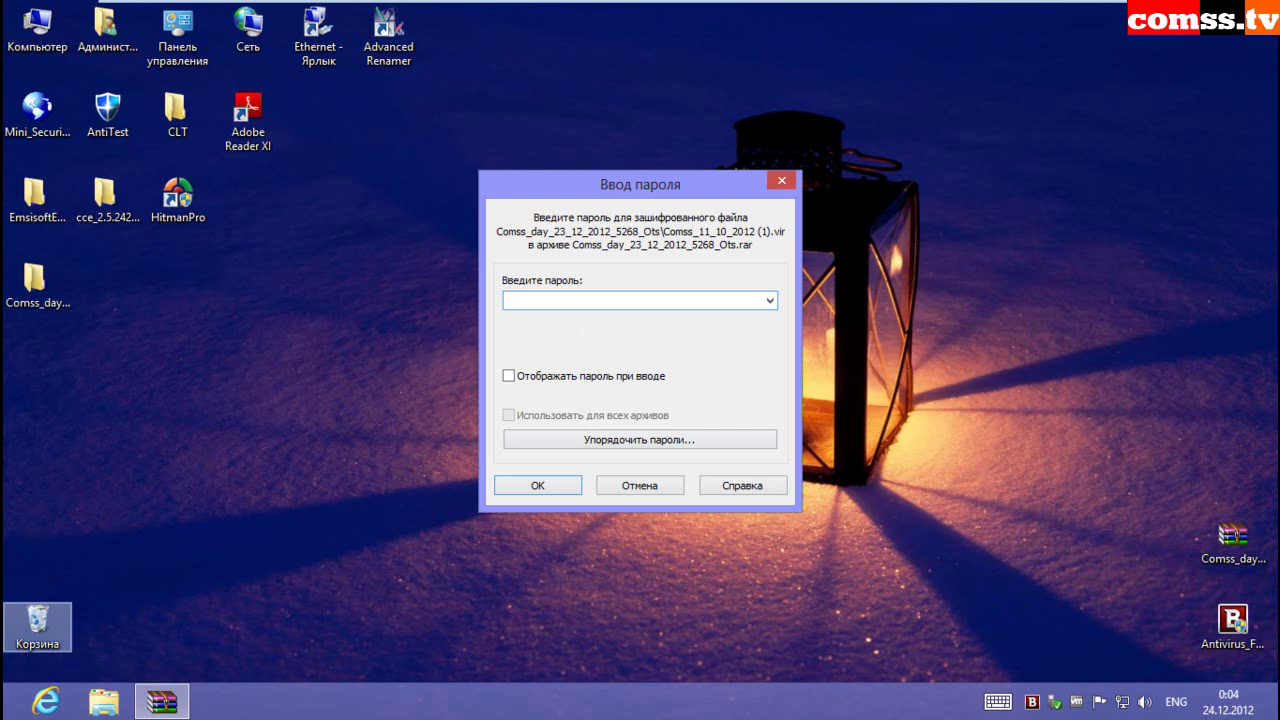
pyautogui.press('Return')
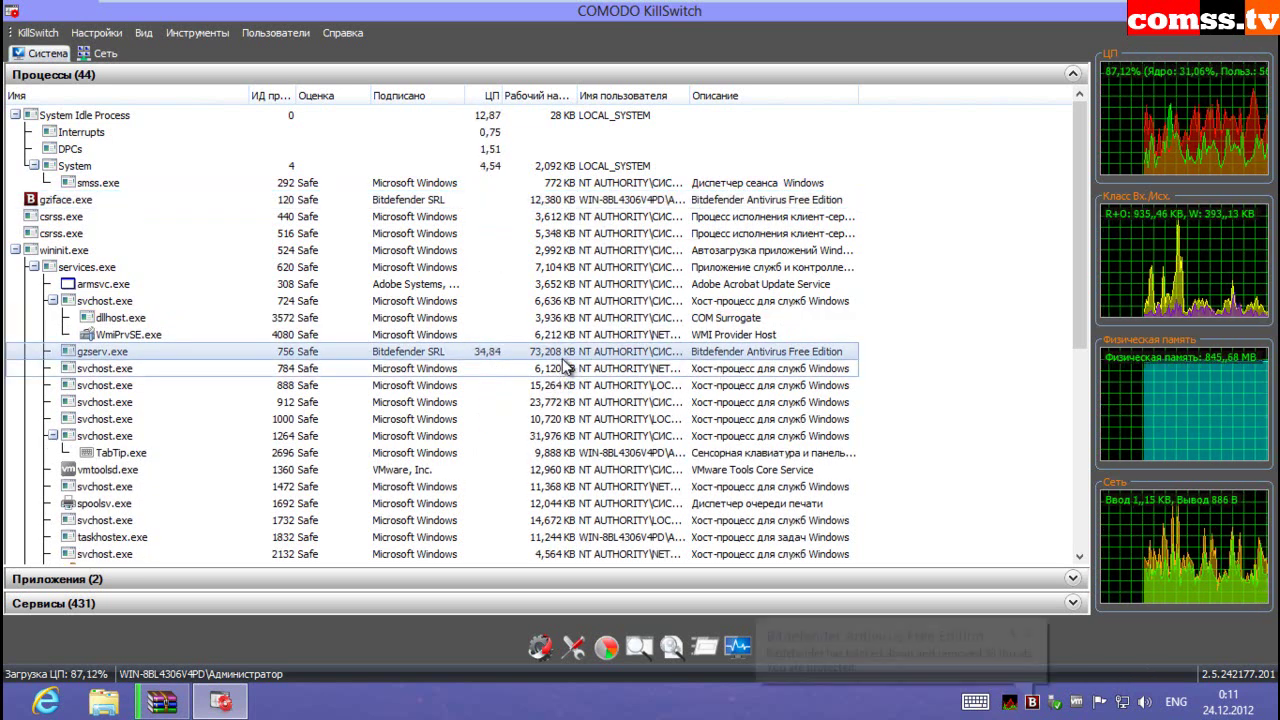
# - Examine the running processes in COMODO KillSwitch, and open the antivirus Events log
pyautogui.scroll(-6, 904, 498)
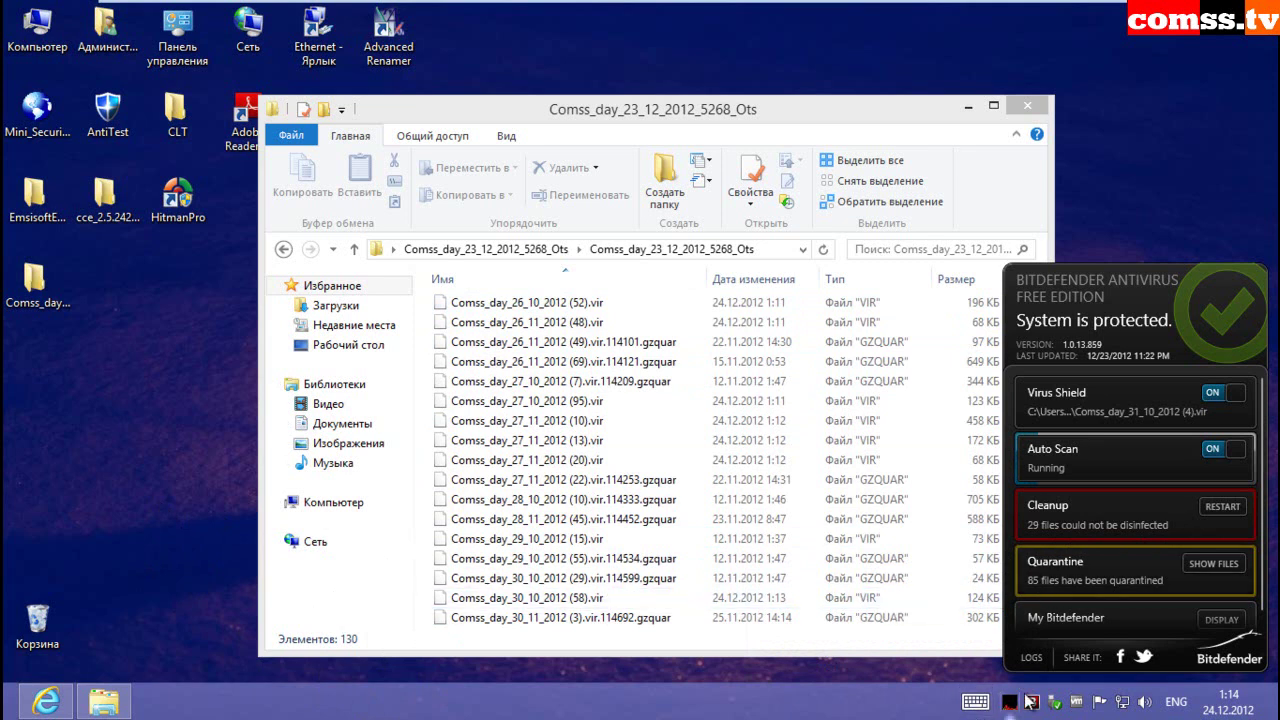
pyautogui.click(1031, 659)
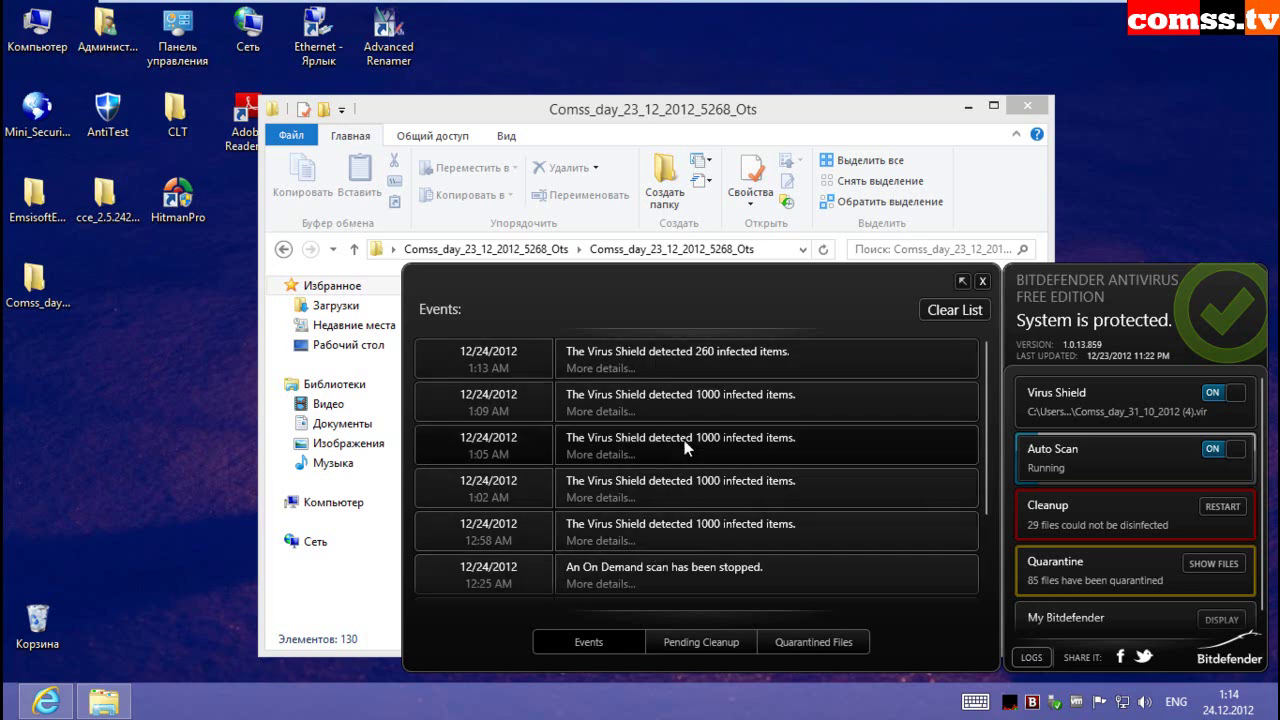
# - Open the antivirus list of quarantined files and delete all of them, confirming the deletion
pyautogui.click(813, 642)
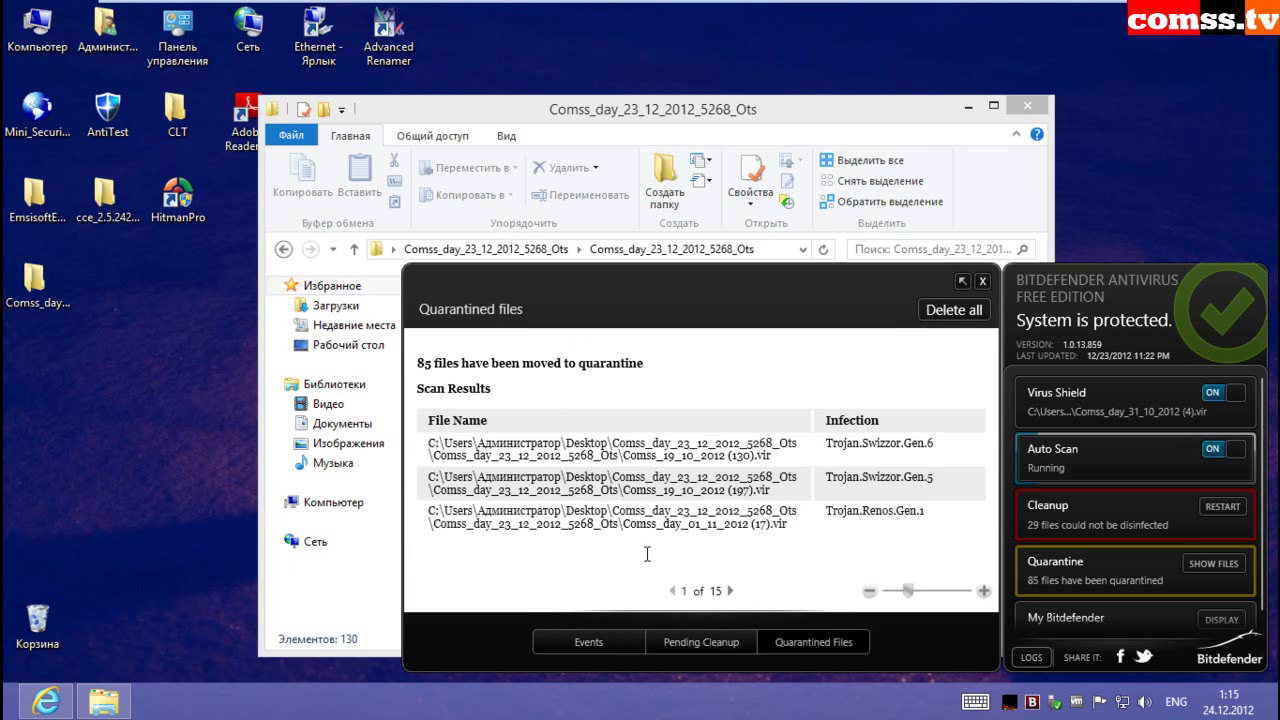
pyautogui.click(958, 312)
pyautogui.click(708, 498)
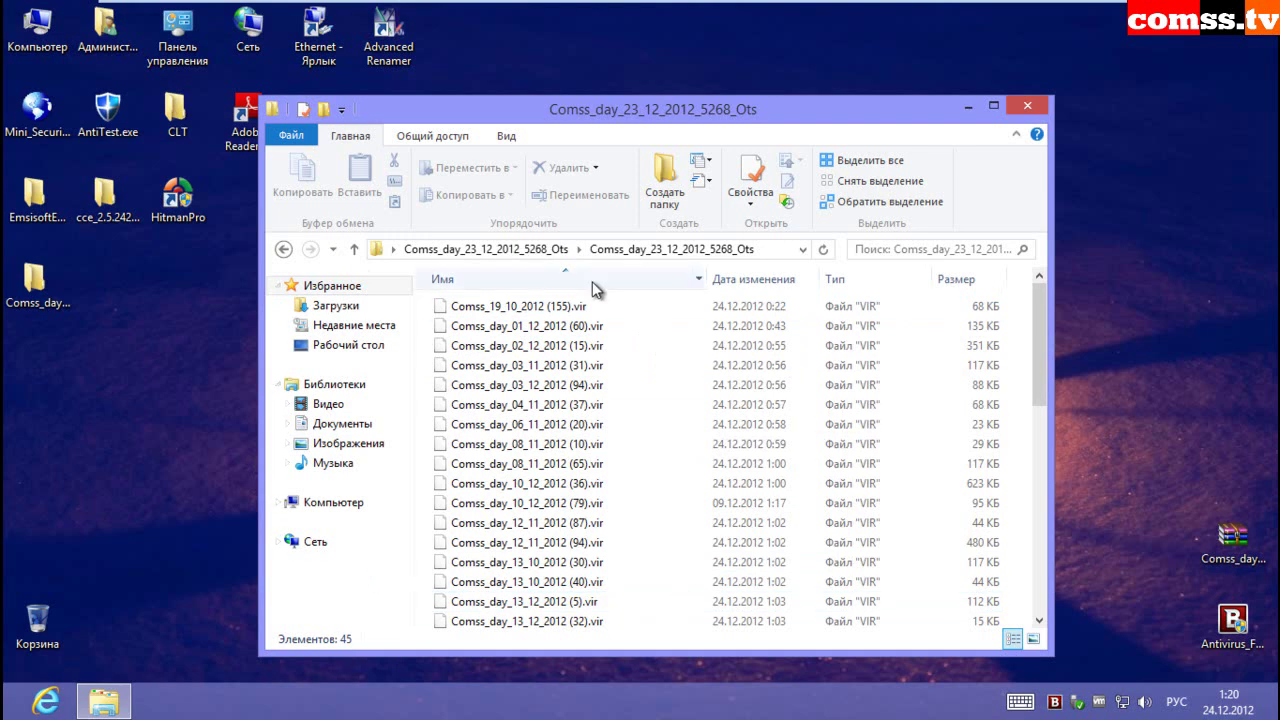
# - Close the sample folder window and scan the Comss_day_23_12_2012_5268_Ots desktop folder with Bitdefender
pyautogui.click(1033, 110)
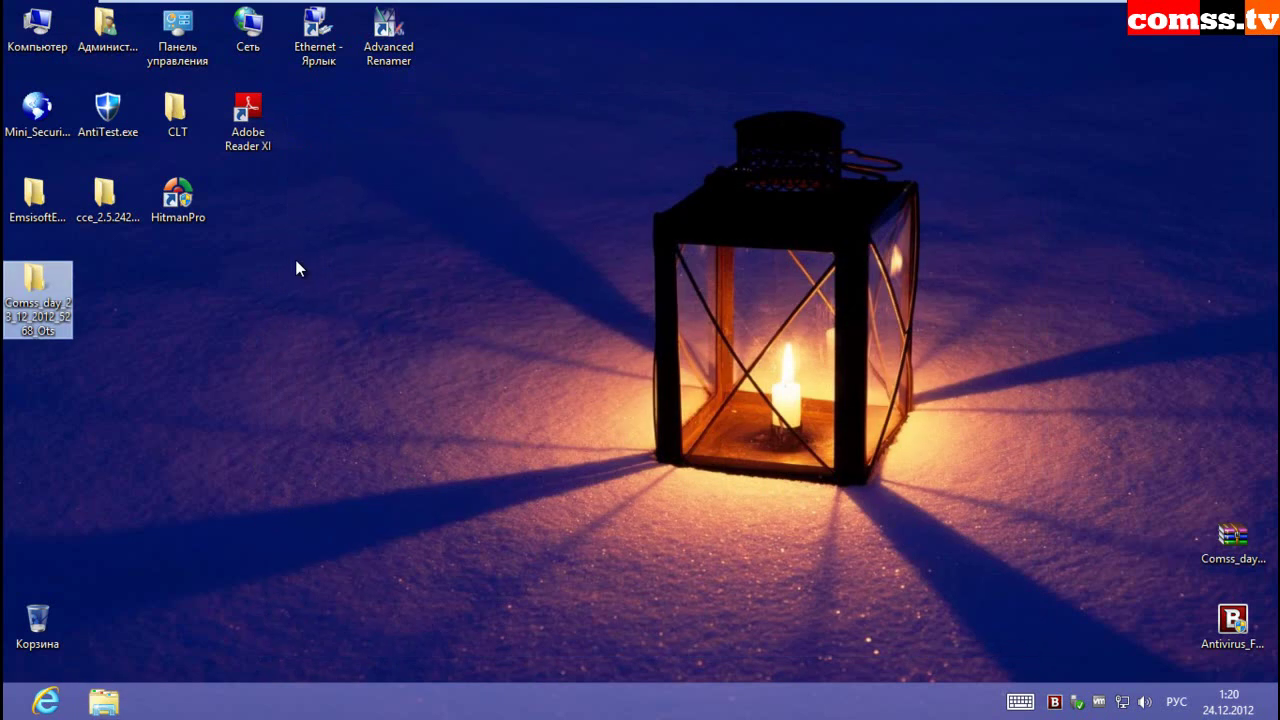
pyautogui.rightClick(62, 291)
pyautogui.click(72, 380)
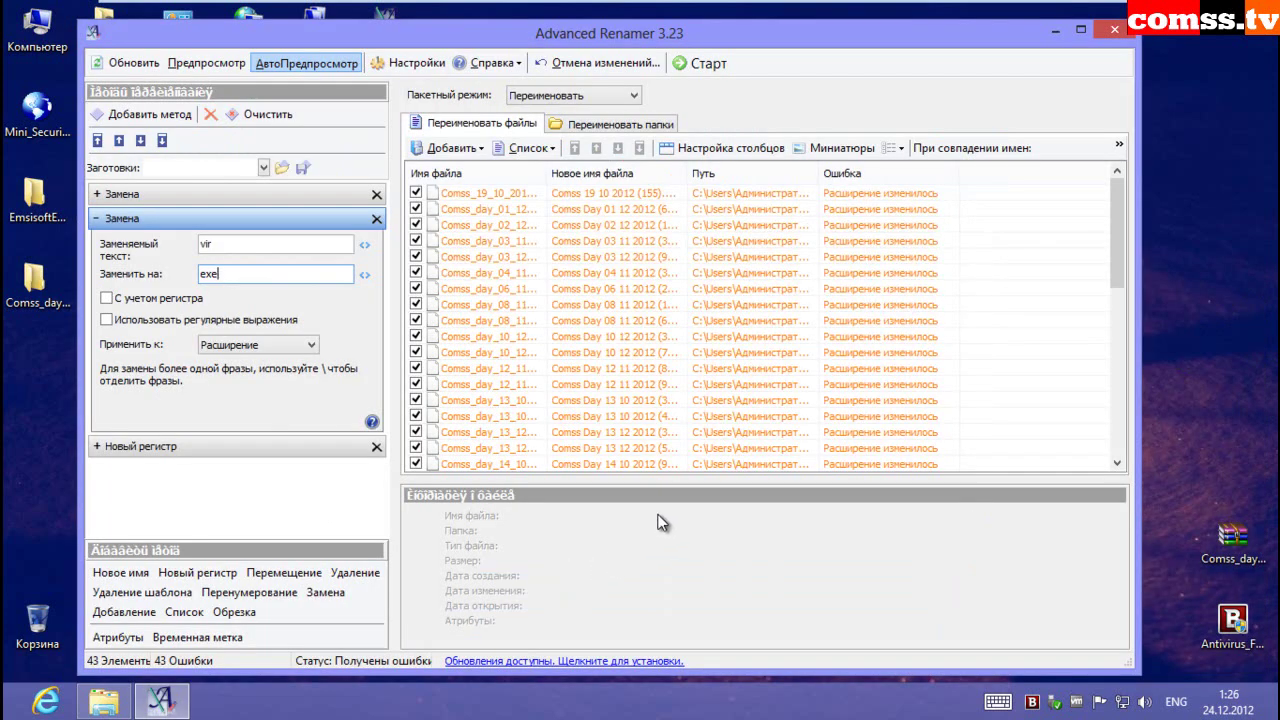
# - In Advanced Renamer, widen the file name columns, run the batch rename replacing the vir extension with exe, and close the program
pyautogui.moveTo(544, 177); pyautogui.dragTo(636, 178)
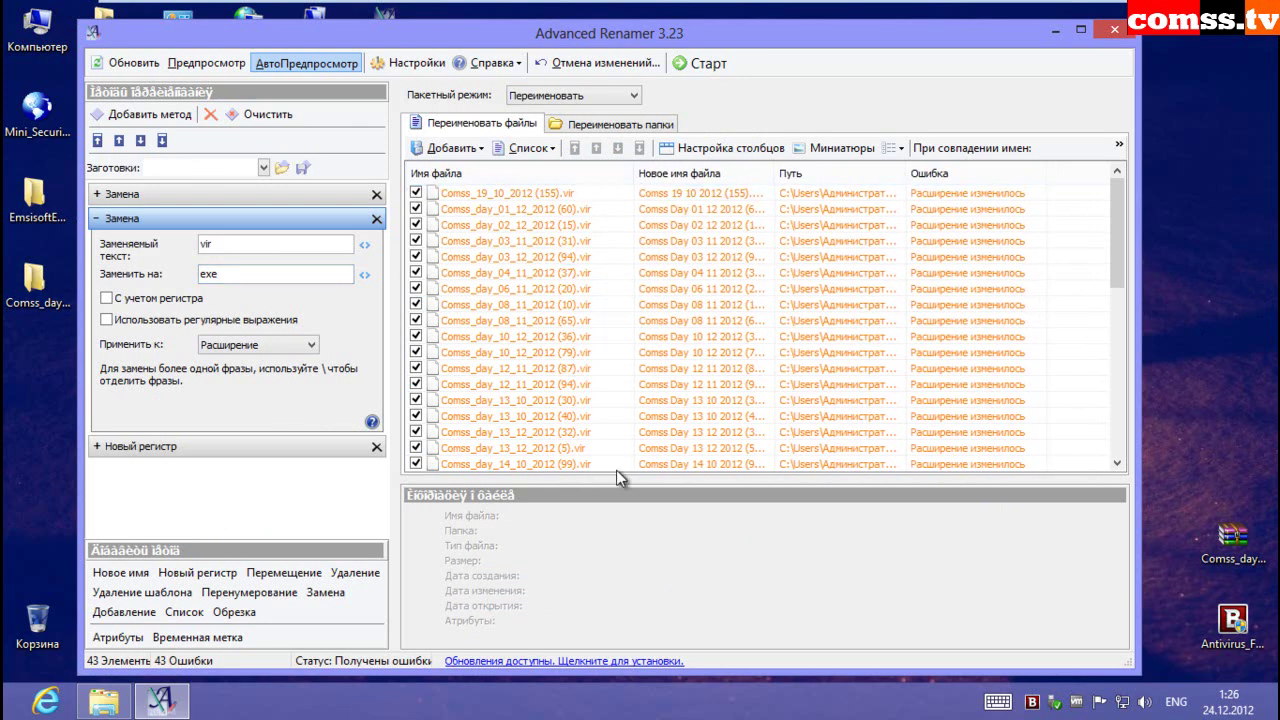
pyautogui.moveTo(776, 175); pyautogui.dragTo(847, 181)
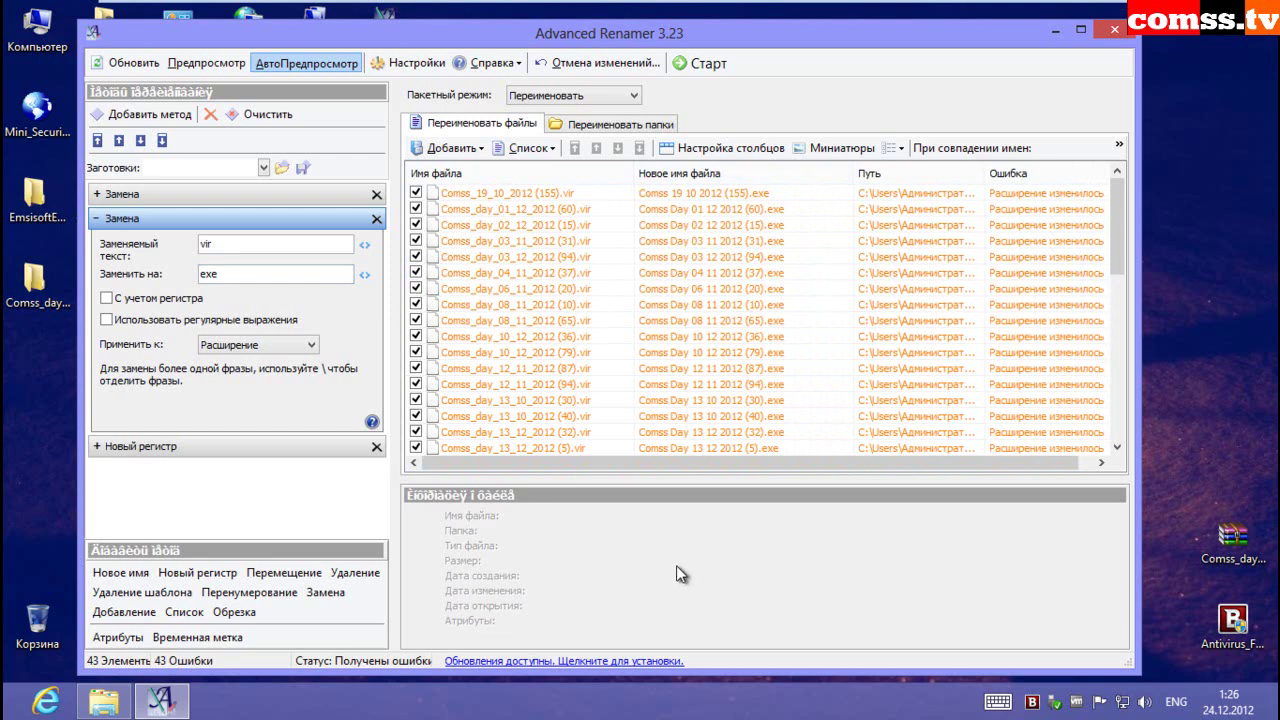
pyautogui.hotkey('ctrl', 'r')
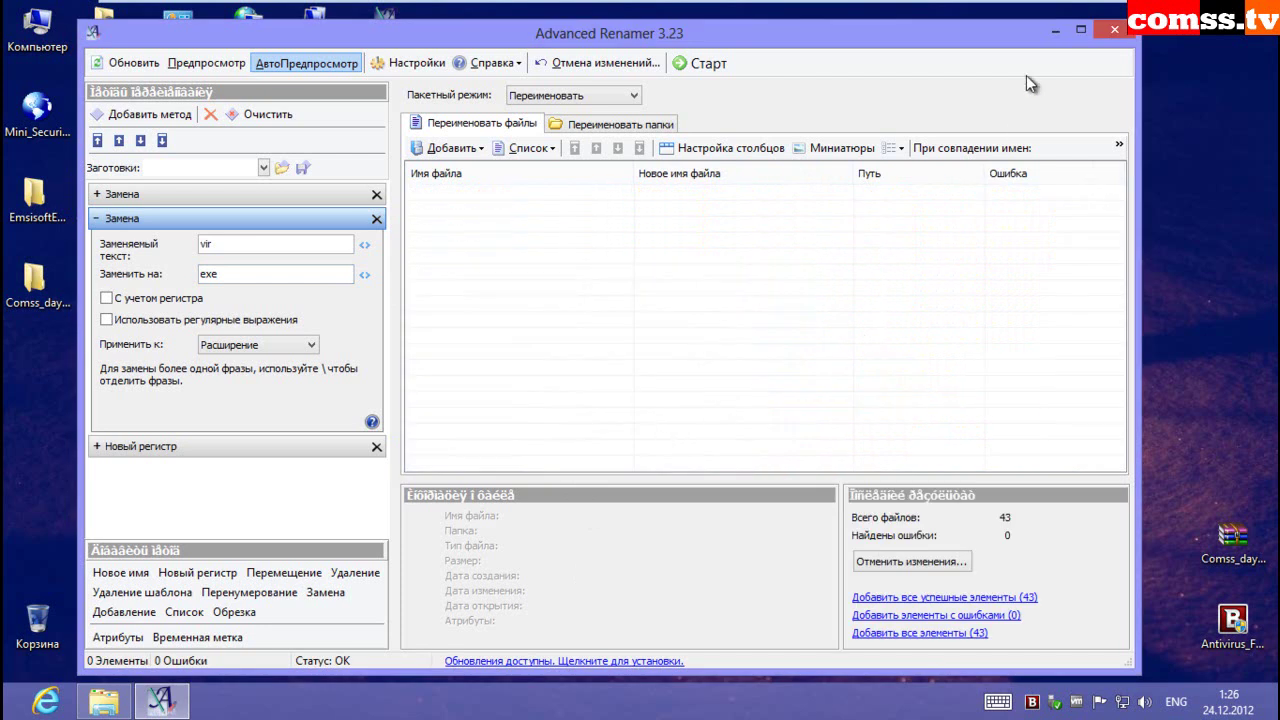
pyautogui.click(1114, 30)
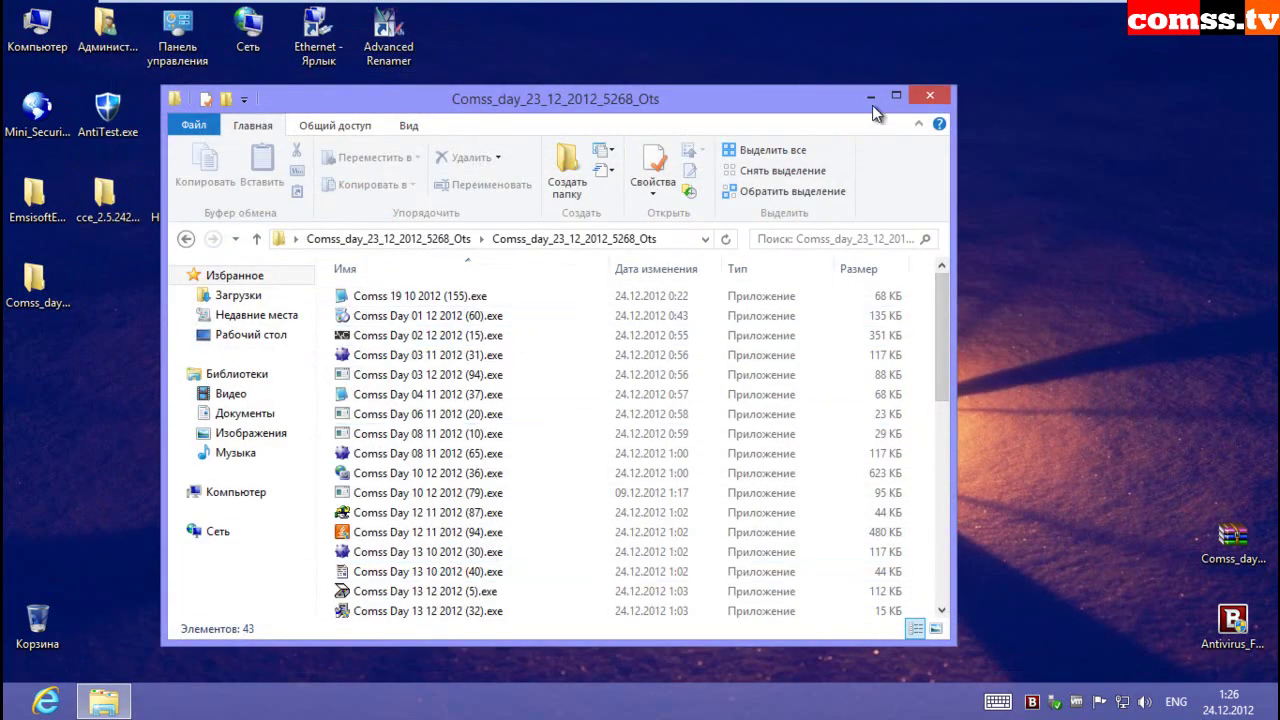
# - Close the folder of renamed samples and rescan its parent folder on the desktop with Bitdefender
pyautogui.click(921, 97)
pyautogui.click(37, 285)
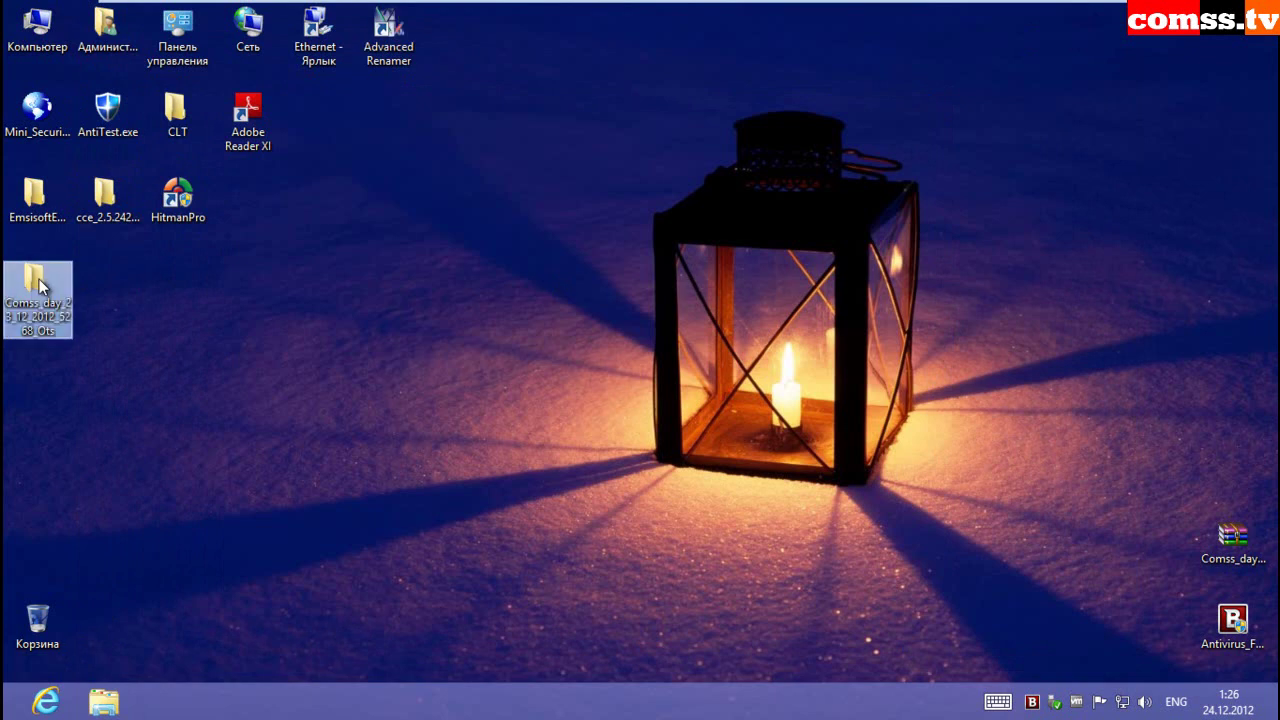
pyautogui.rightClick(14, 270)
pyautogui.click(75, 366)
pyautogui.press('Return')
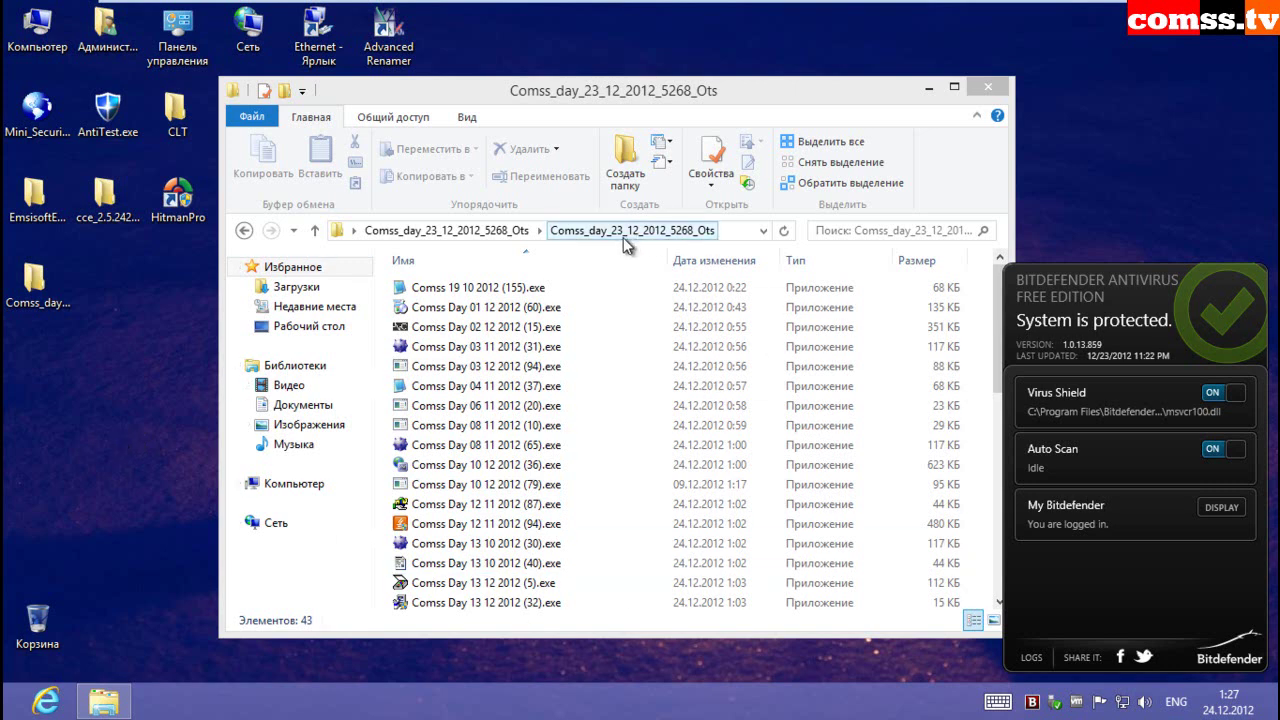
# - Pack the sample folder into a RAR archive with recovery information and post-packing testing, and place it above the antivirus installer on the desktop
pyautogui.hotkey('alt', 'F4')
pyautogui.press('Down')
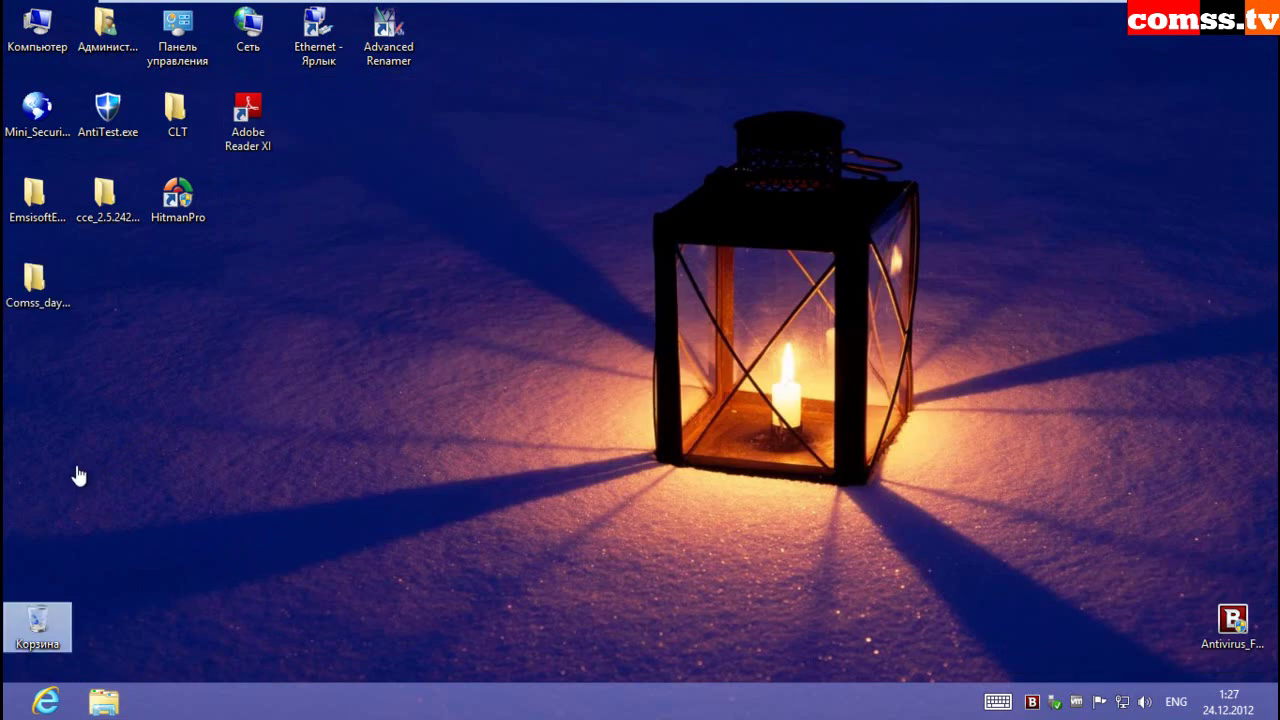
pyautogui.rightClick(33, 288)
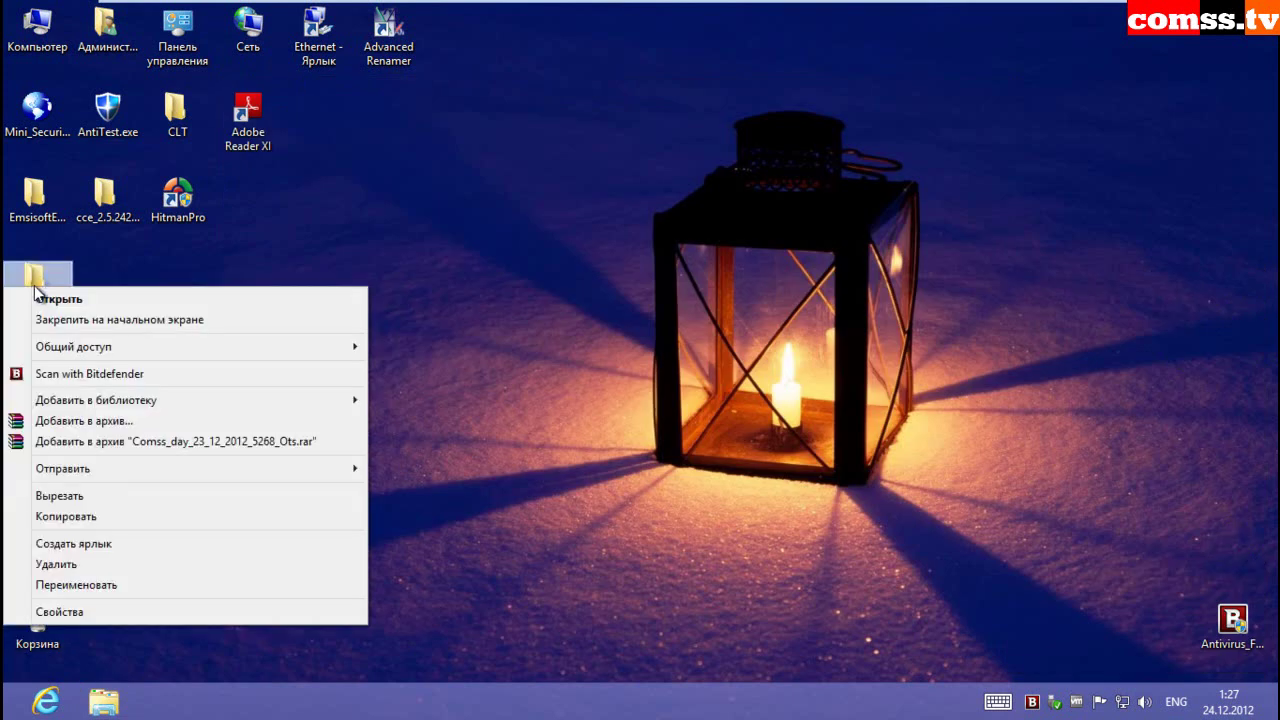
pyautogui.click(79, 420)
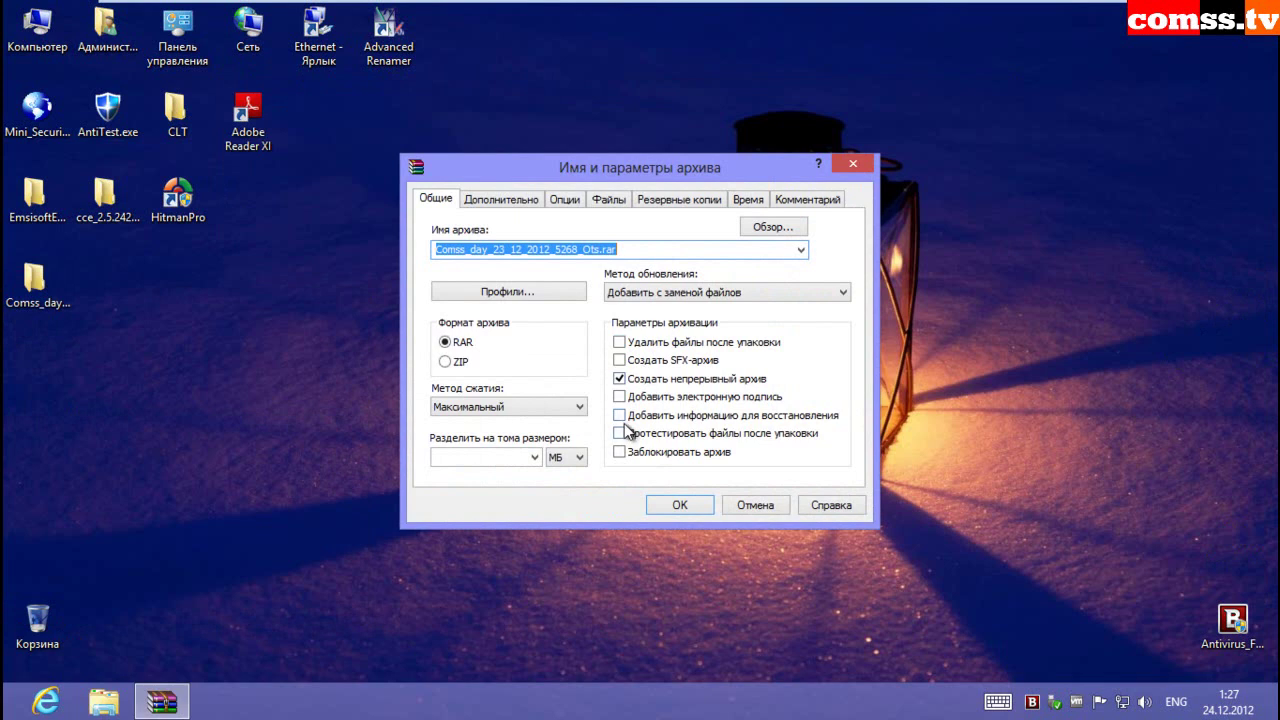
pyautogui.click(619, 415)
pyautogui.click(619, 433)
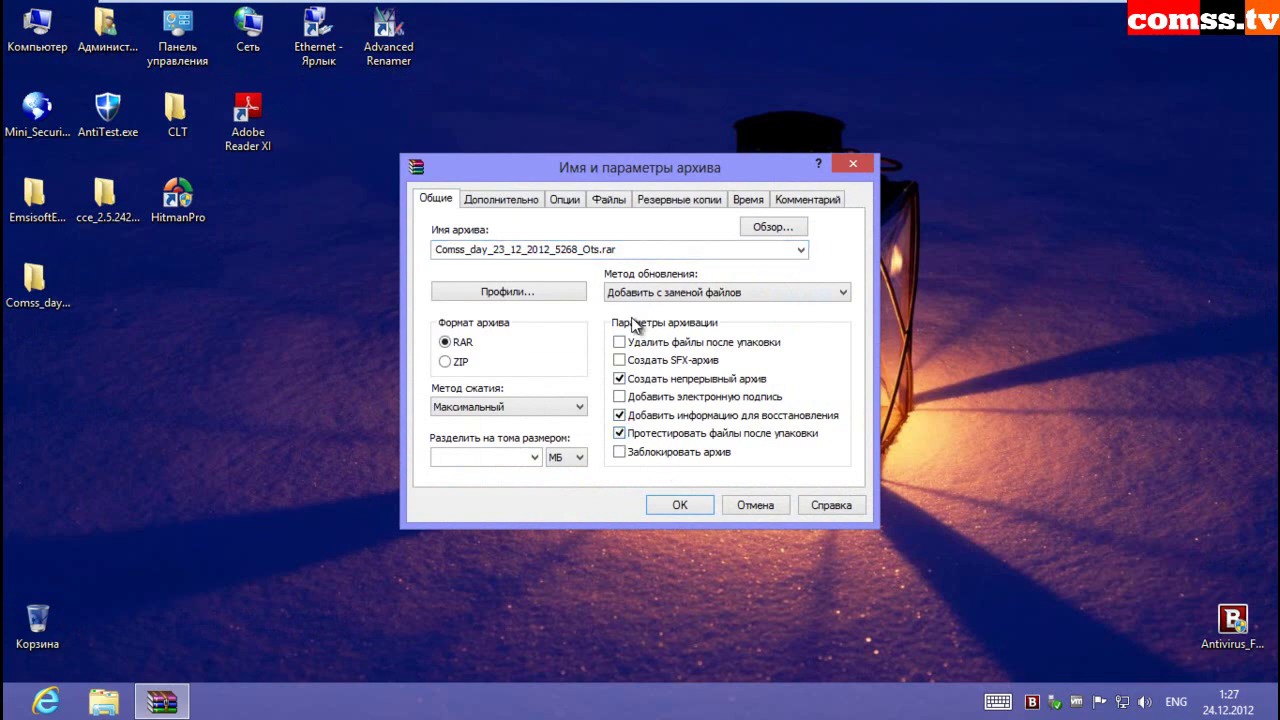
pyautogui.press('Return')
pyautogui.moveTo(57, 366); pyautogui.dragTo(1216, 518)
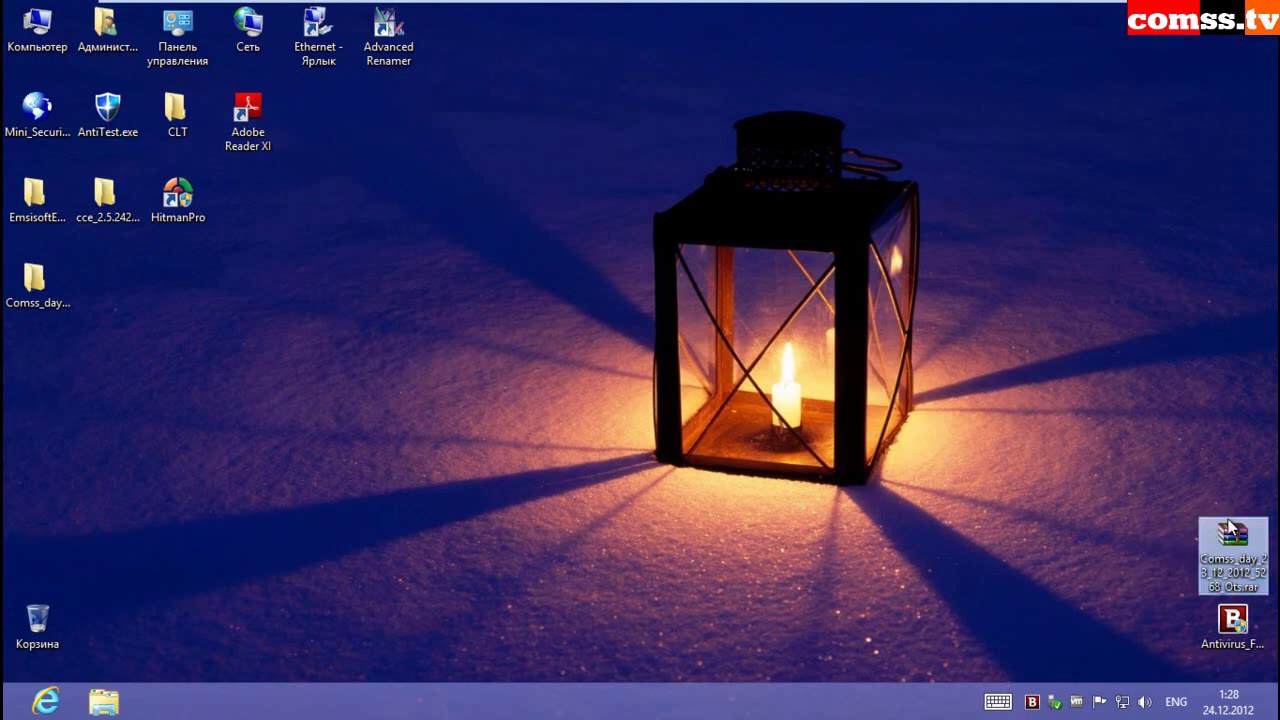
# - Open the sample folder on the desktop and scan its inner Comss_day_23_12_2012_5268_Ots folder with HitmanPro
pyautogui.click(149, 310)
pyautogui.doubleClick(29, 287)
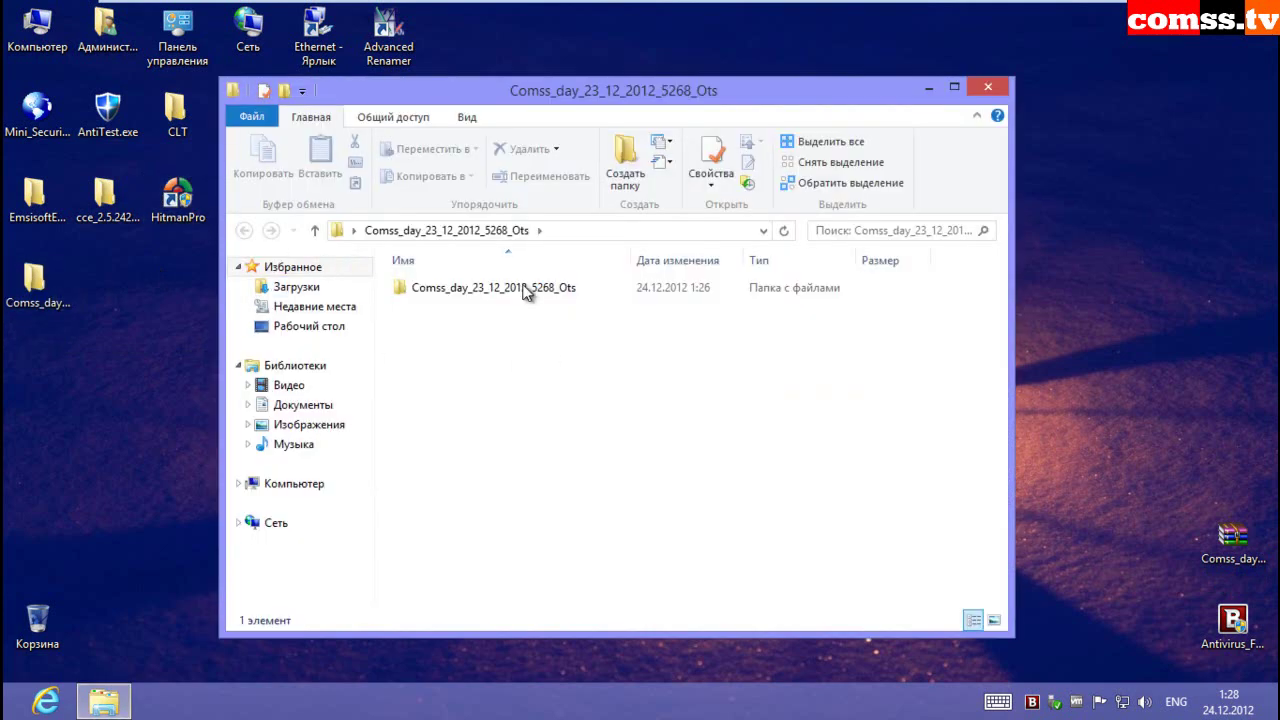
pyautogui.click(525, 289)
pyautogui.rightClick(526, 289)
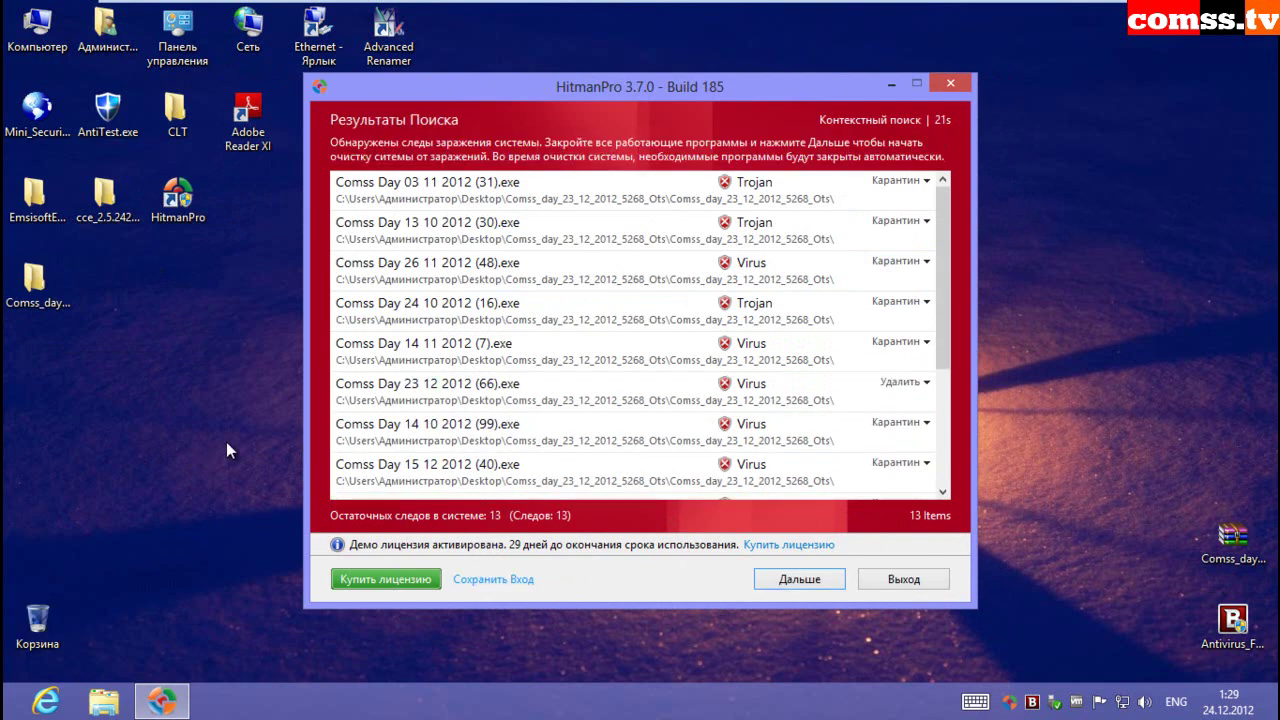
pyautogui.moveTo(942, 300); pyautogui.dragTo(930, 447)
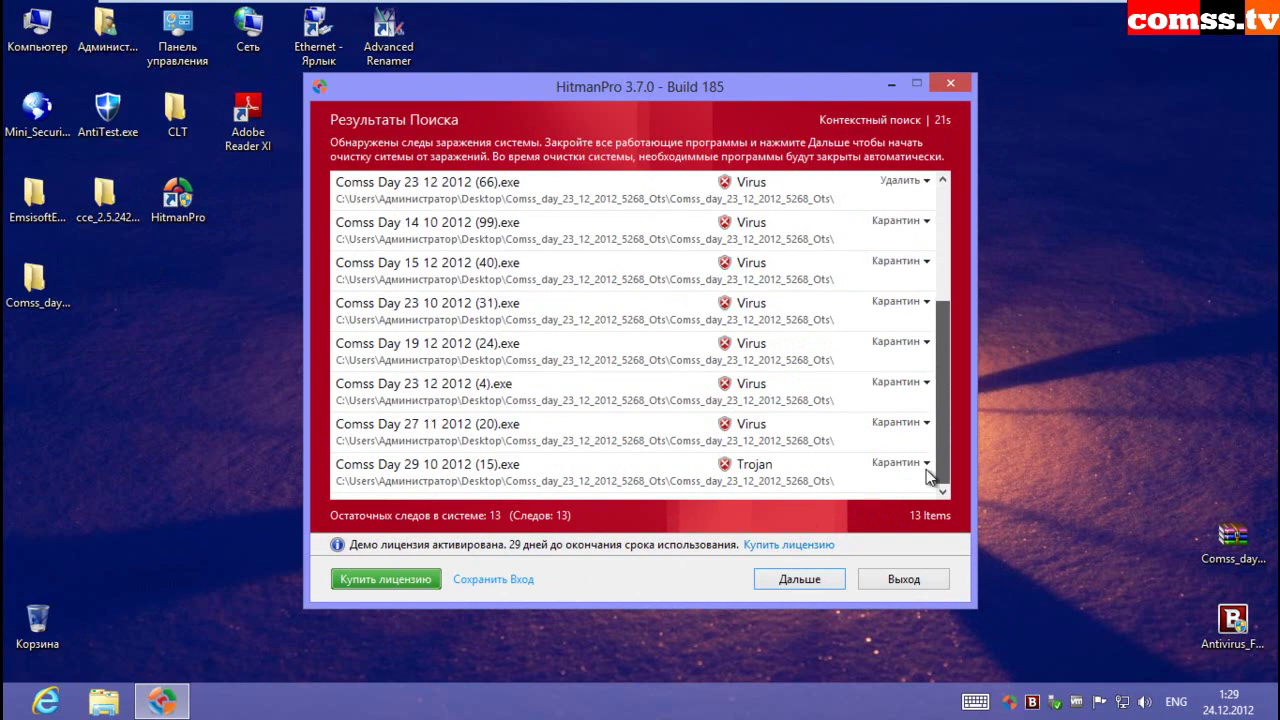
pyautogui.click(691, 466)
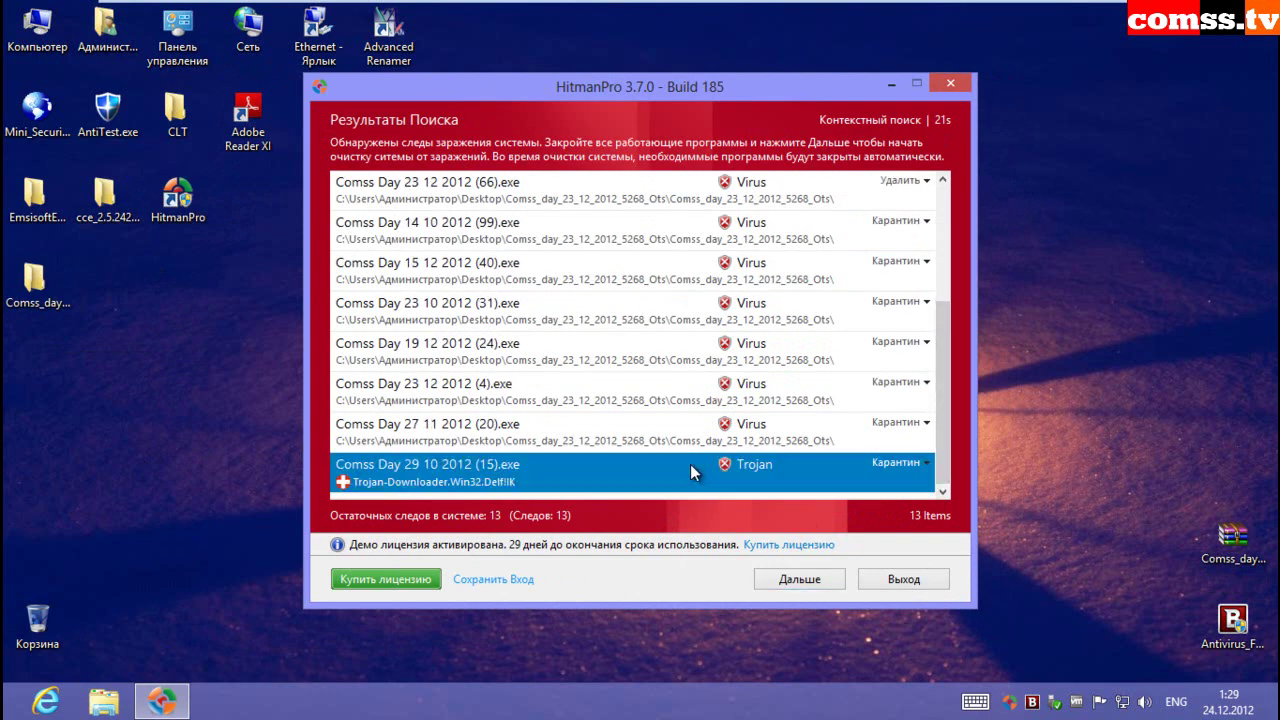
pyautogui.click(560, 422)
pyautogui.click(538, 383)
pyautogui.press('Up')
pyautogui.press('Up')
pyautogui.press('Up')
pyautogui.press('Up')
pyautogui.press('Up')
pyautogui.press('Up')
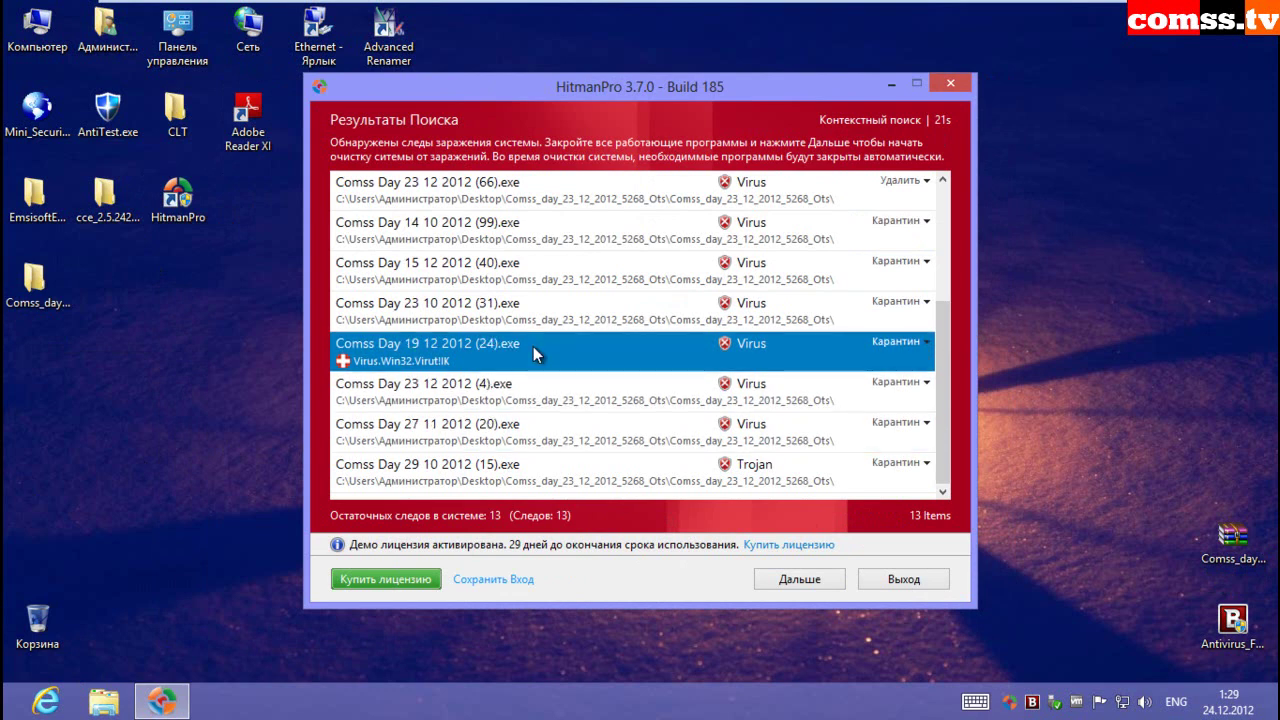
pyautogui.press('Up')
pyautogui.press('Up')
pyautogui.press('Up')
pyautogui.press('Up')
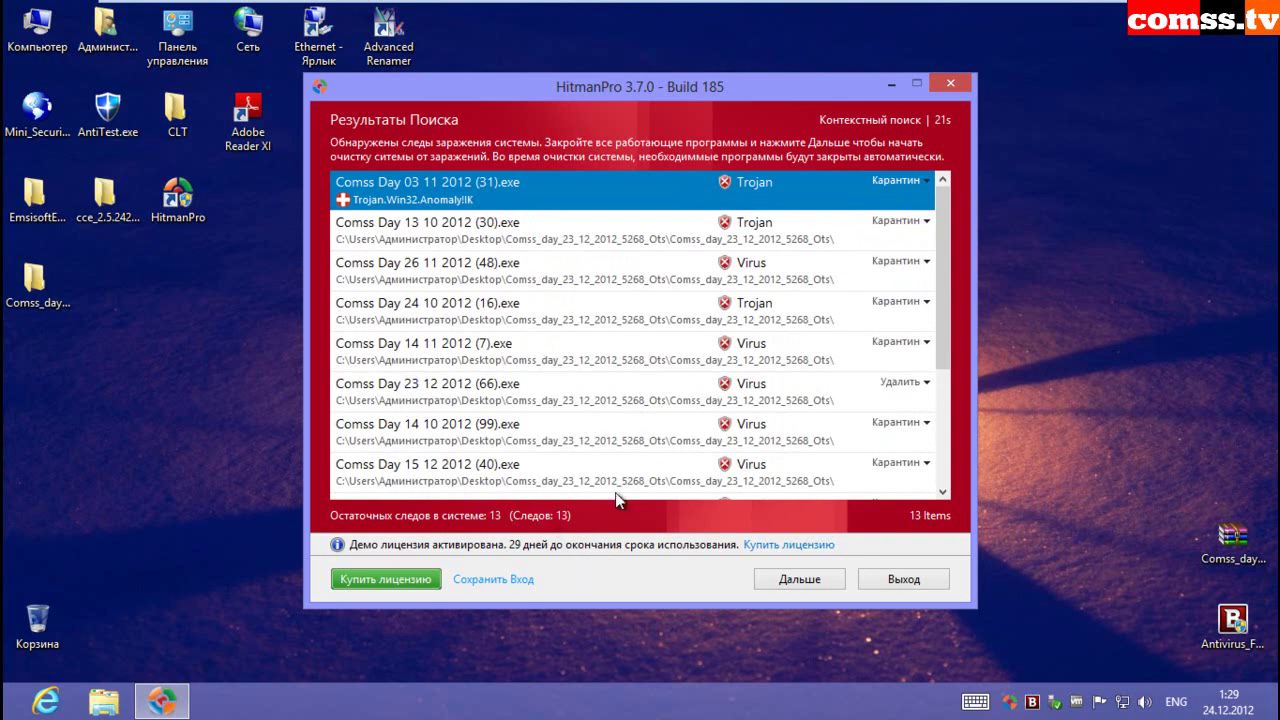
pyautogui.click(897, 181)
pyautogui.moveTo(843, 274)
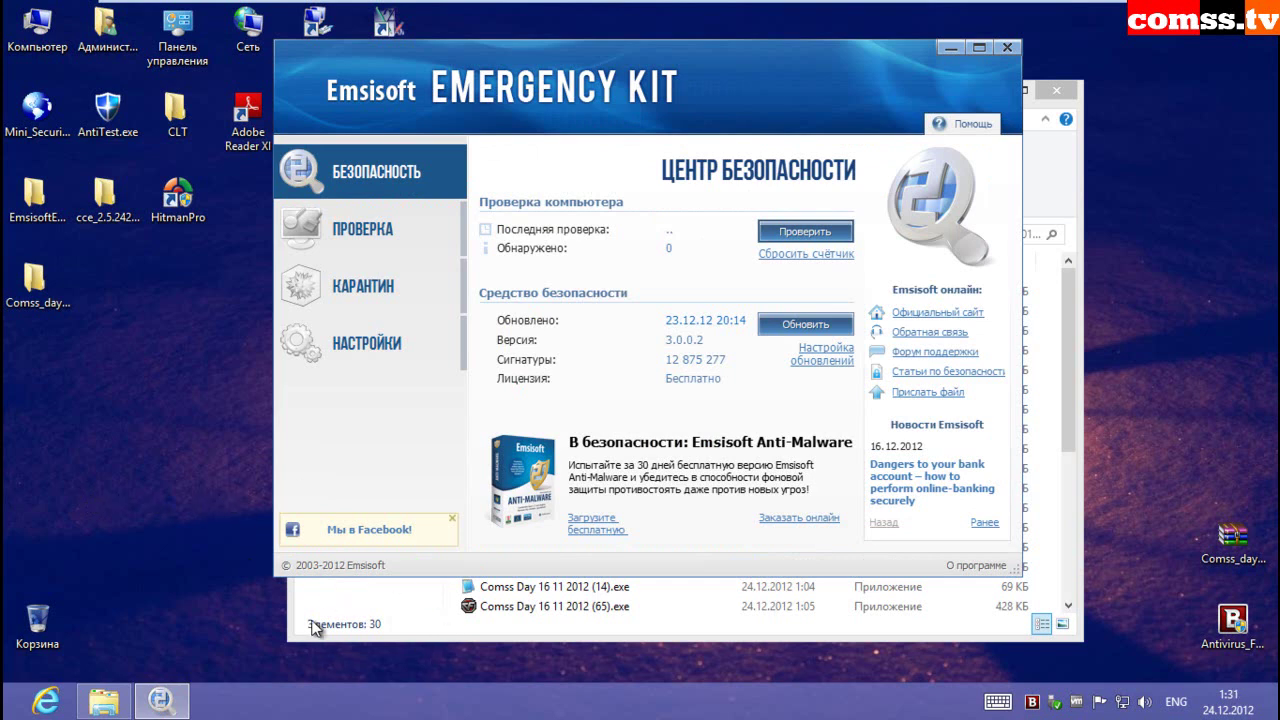
# - In Emsisoft Emergency Kit, choose the custom scan and disable advanced caching in the performance settings
pyautogui.click(800, 229)
pyautogui.click(540, 446)
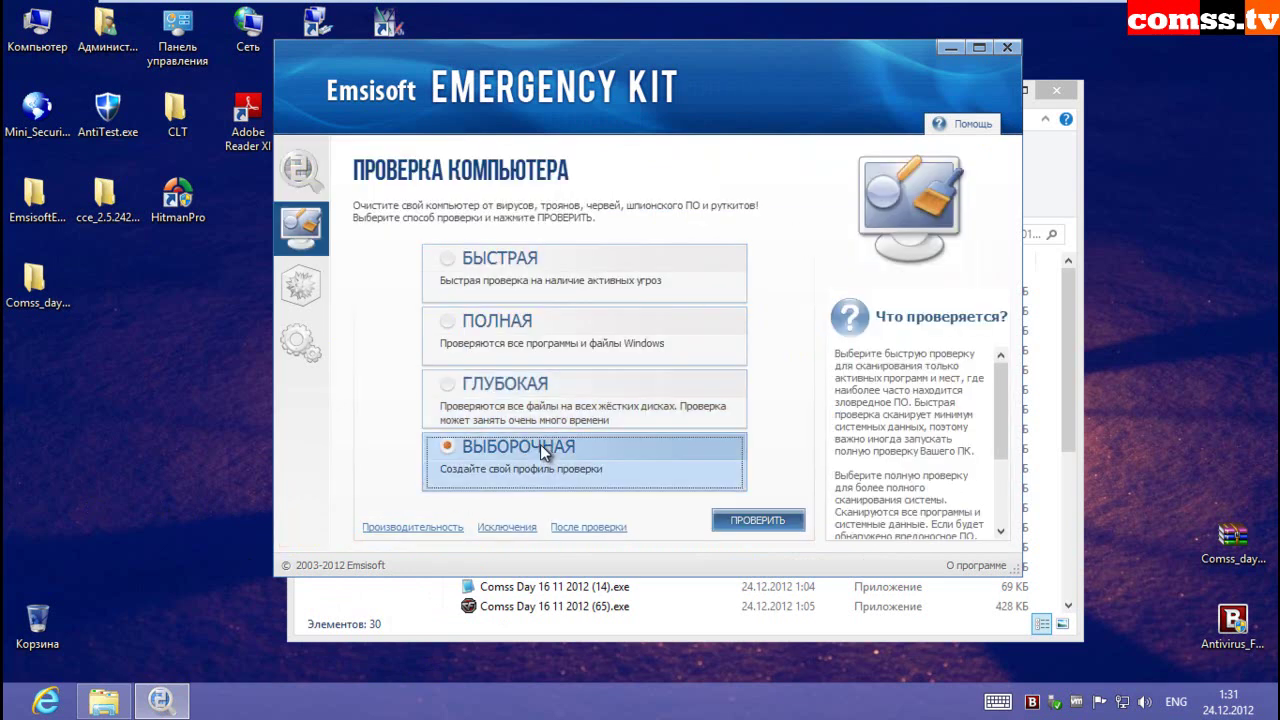
pyautogui.click(447, 527)
pyautogui.click(552, 384)
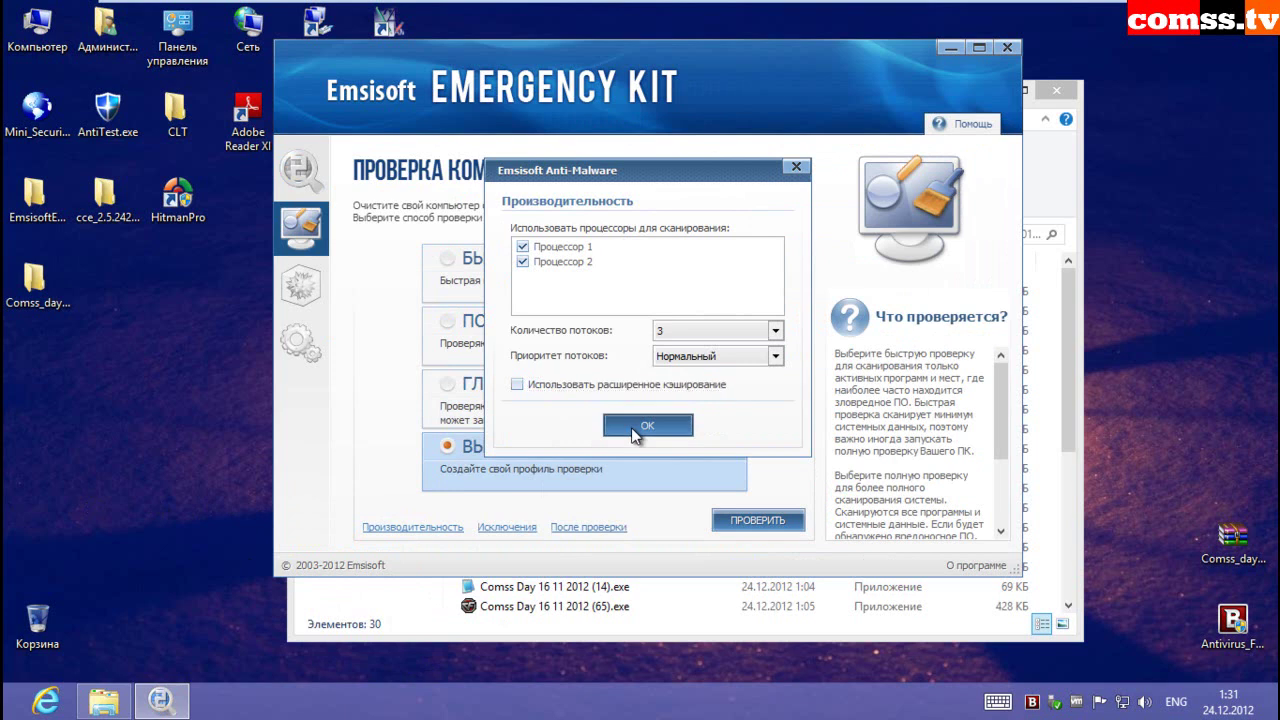
pyautogui.click(647, 426)
# - Add the inner Comss_day_23_12_2012_5268_Ots folder to the custom scan, run it, and close Emsisoft Emergency Kit
pyautogui.click(750, 210)
pyautogui.doubleClick(631, 438)
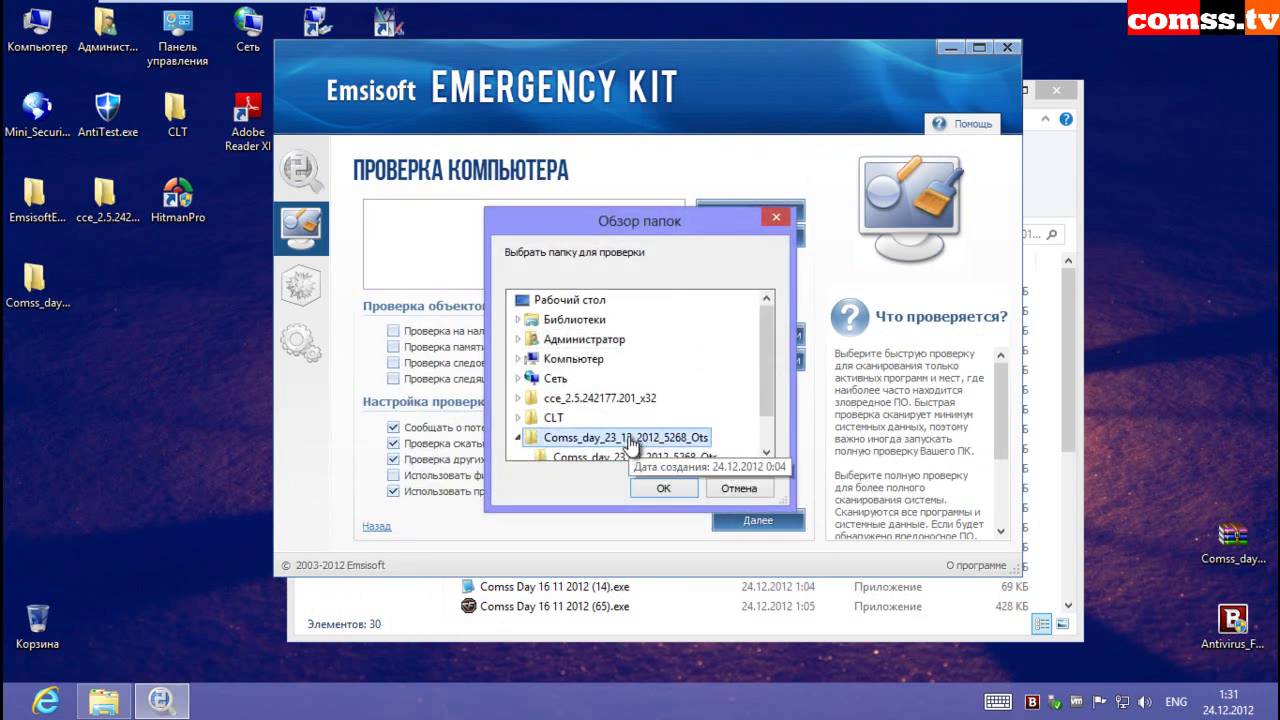
pyautogui.click(686, 459)
pyautogui.click(663, 488)
pyautogui.click(758, 522)
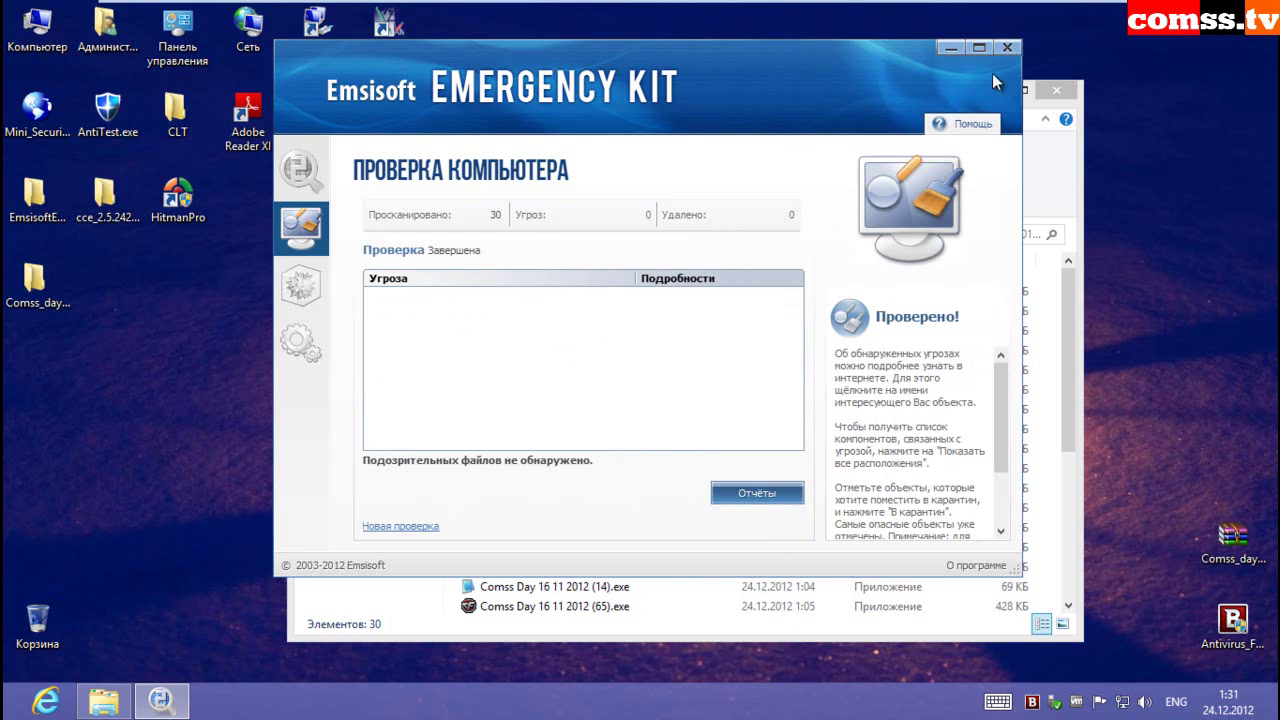
pyautogui.click(1006, 47)
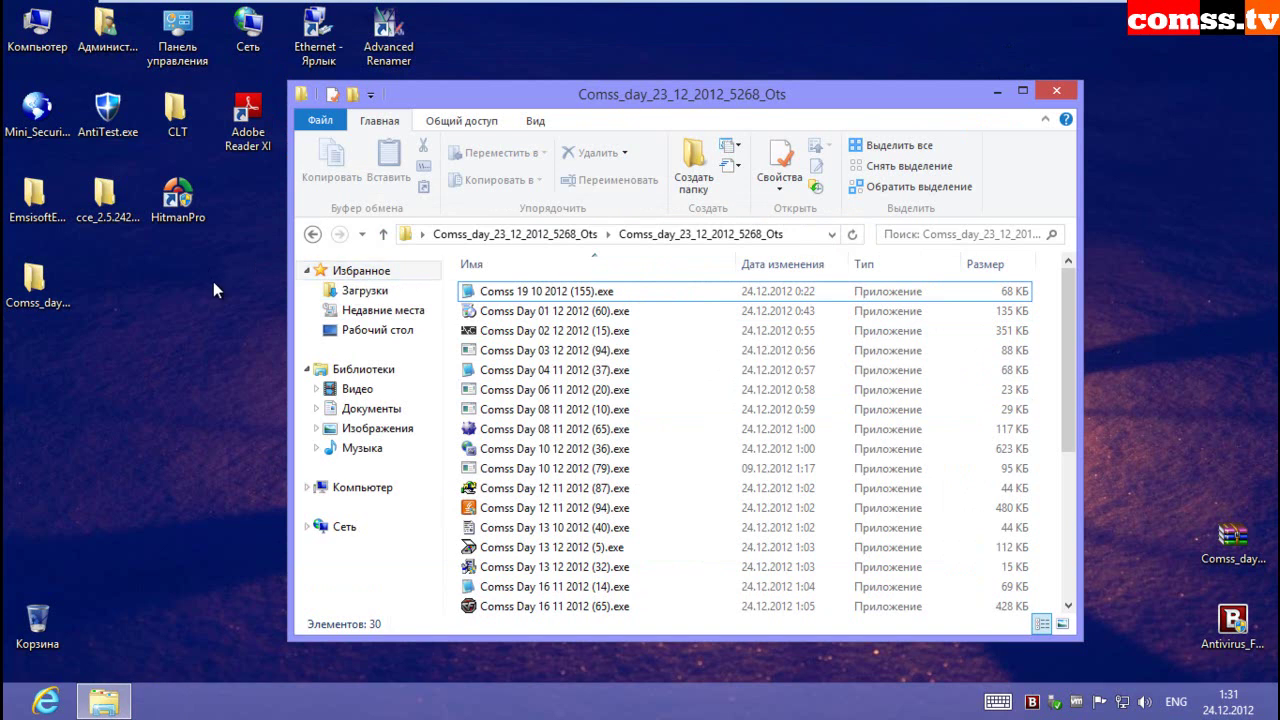
# - Run a custom scan of the sample folder in COMODO Cleaning Essentials, apply deletion to the dangerous objects, and exit
pyautogui.doubleClick(104, 196)
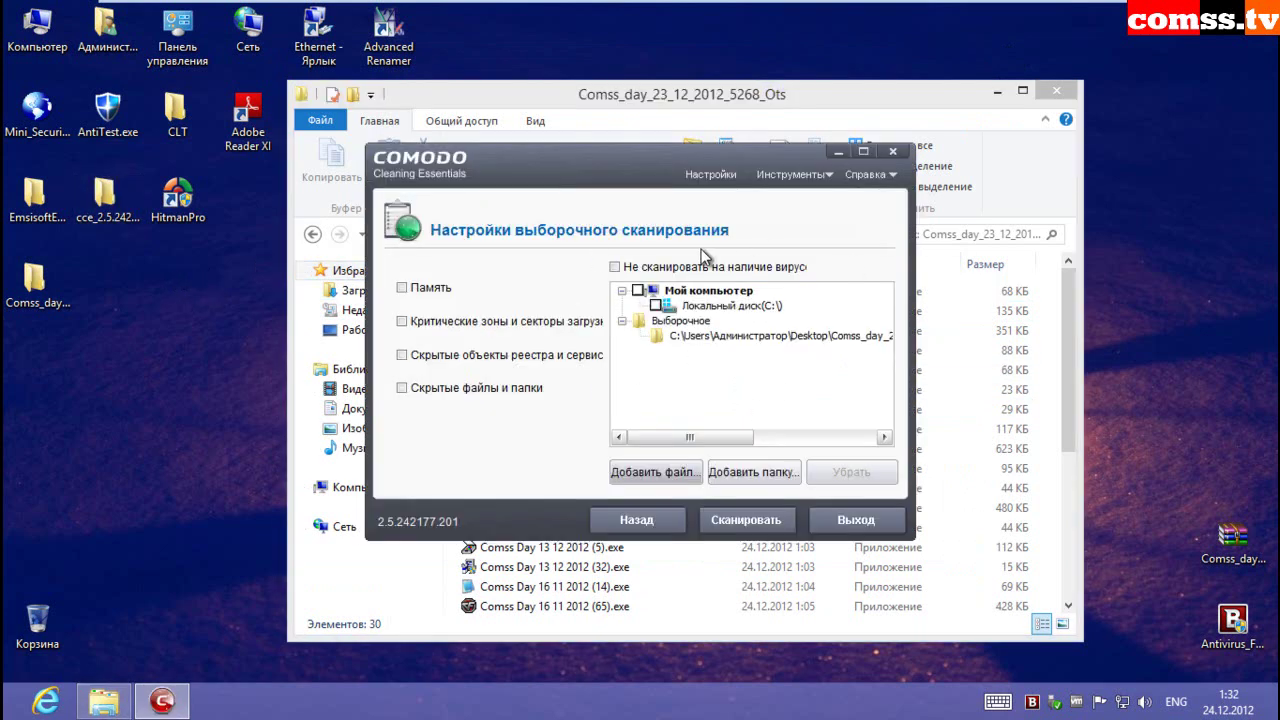
pyautogui.click(746, 520)
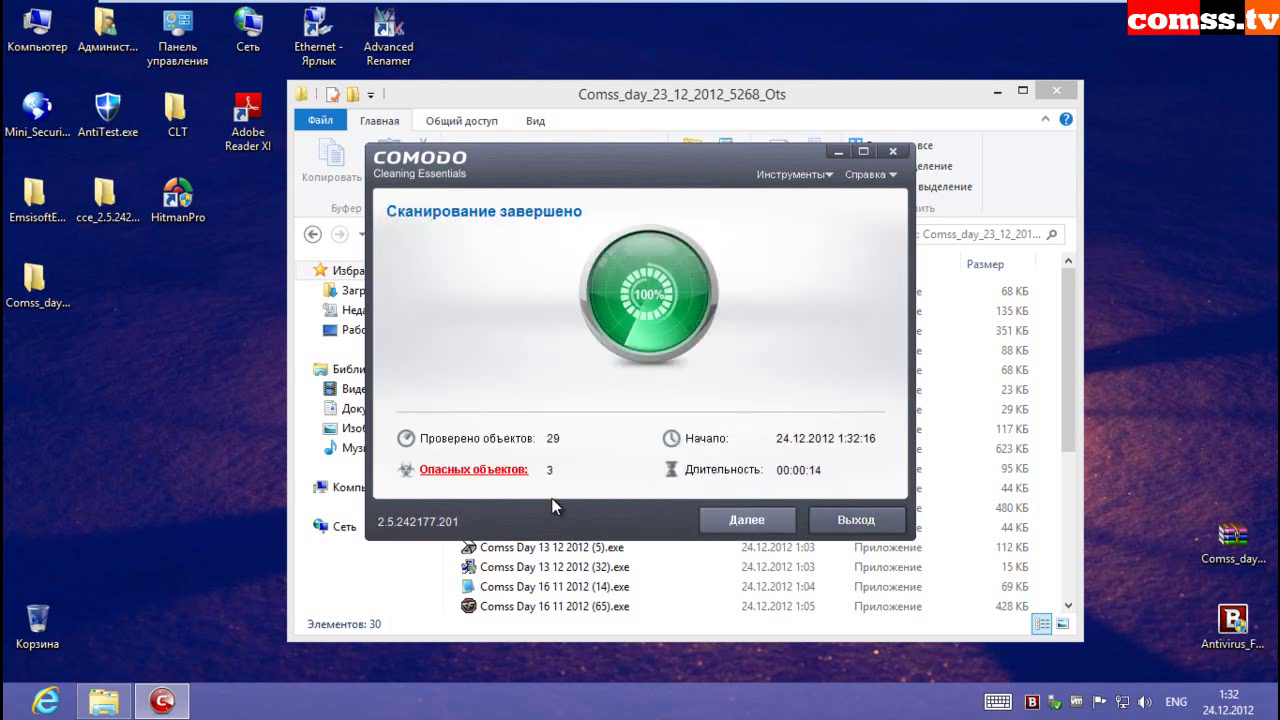
pyautogui.click(478, 470)
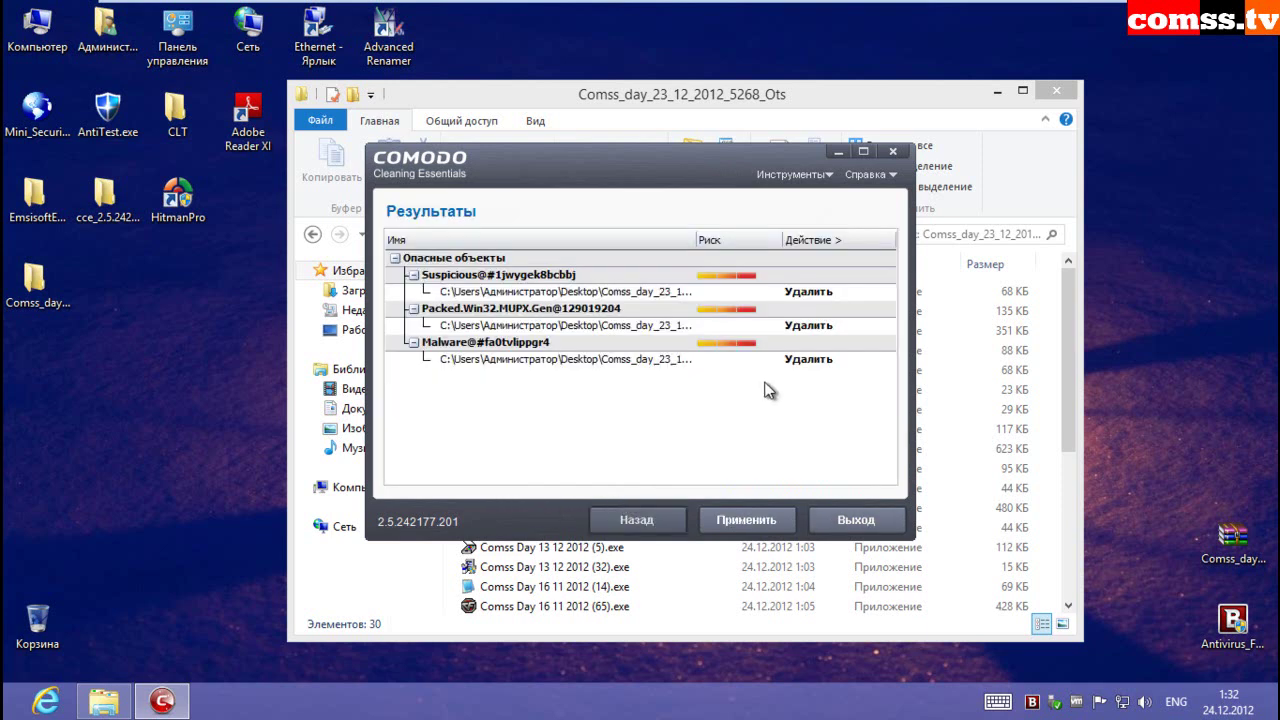
pyautogui.click(746, 520)
pyautogui.click(856, 520)
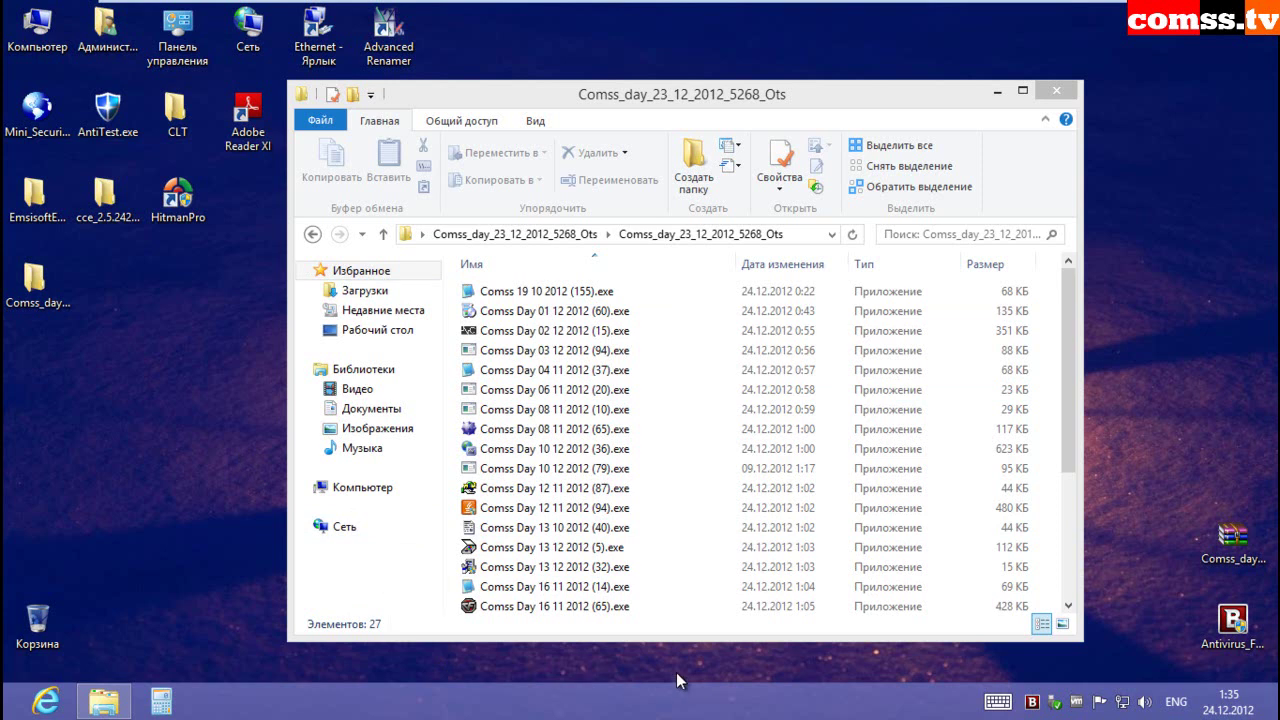
pyautogui.click(765, 585)
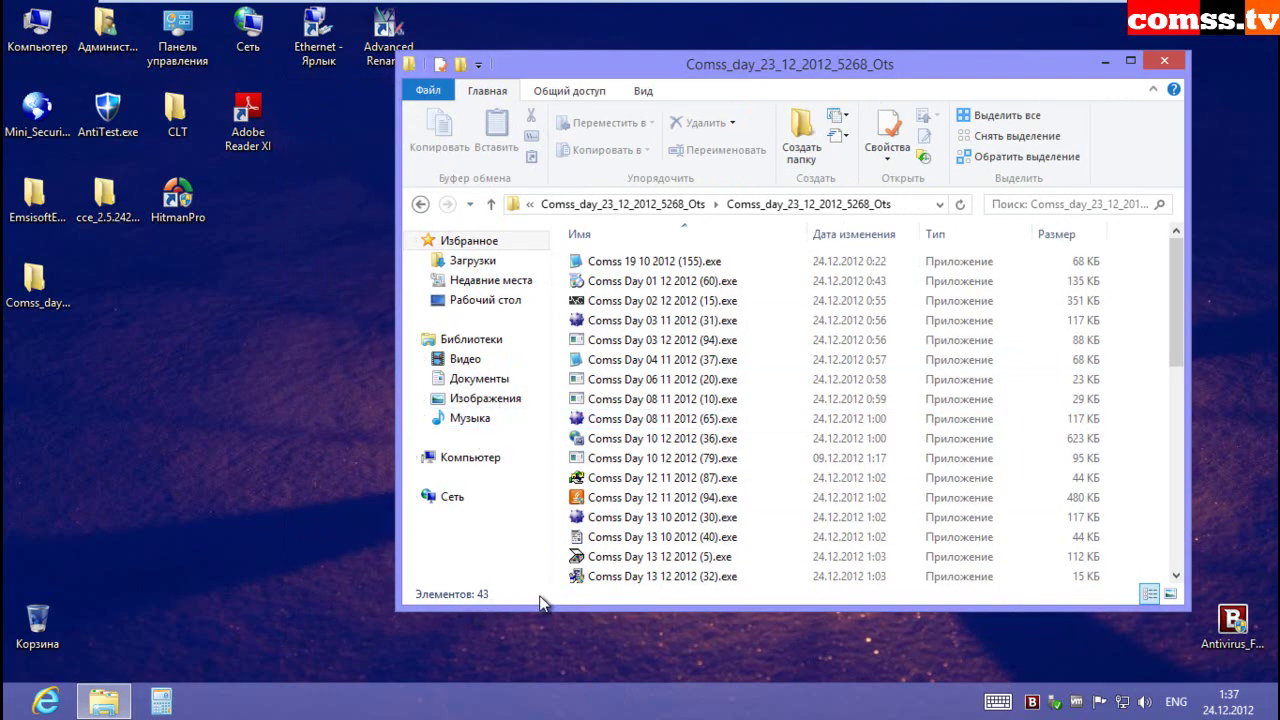
pyautogui.moveTo(871, 67); pyautogui.dragTo(738, 68)
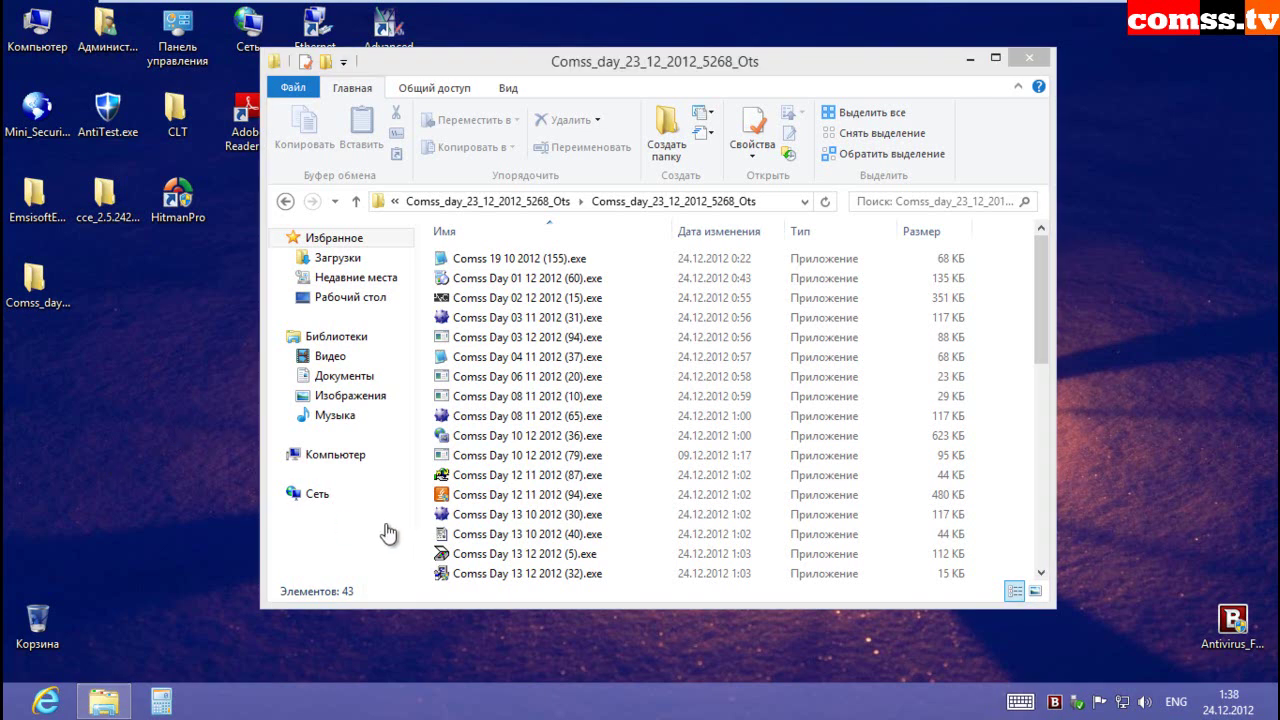
pyautogui.doubleClick(503, 260)
pyautogui.moveTo(752, 338); pyautogui.dragTo(664, 221)
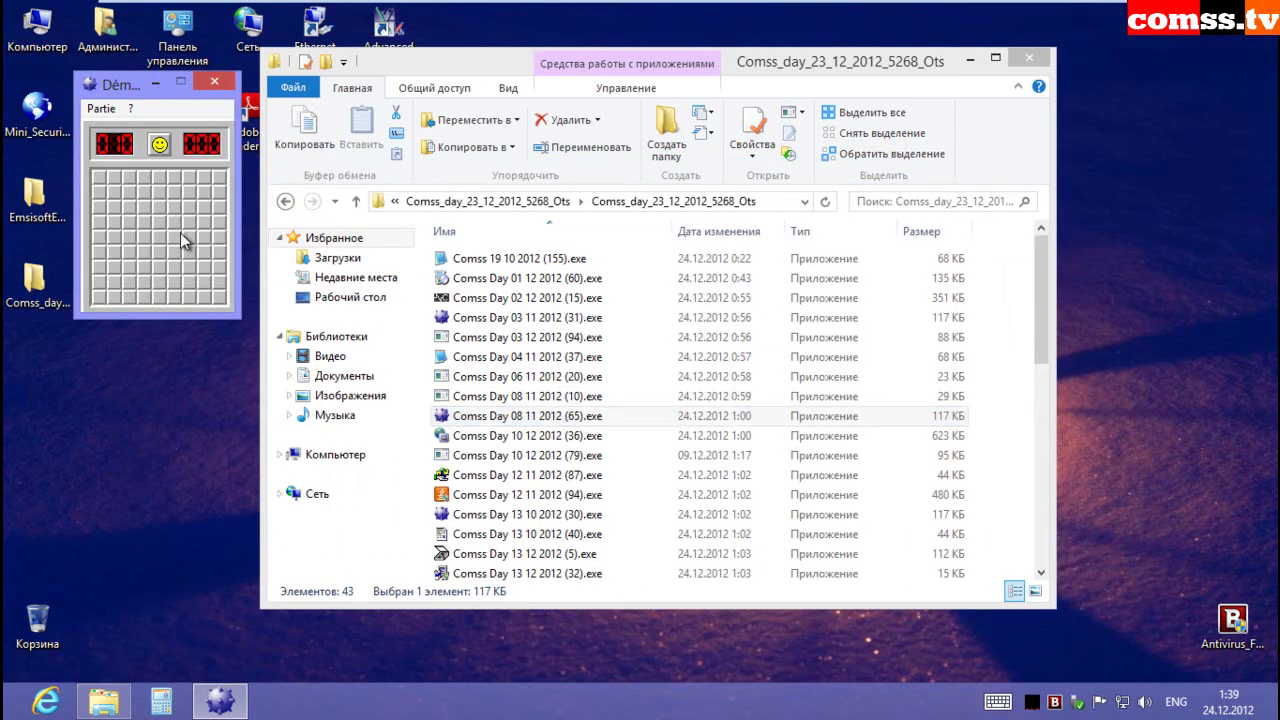
pyautogui.click(184, 238)
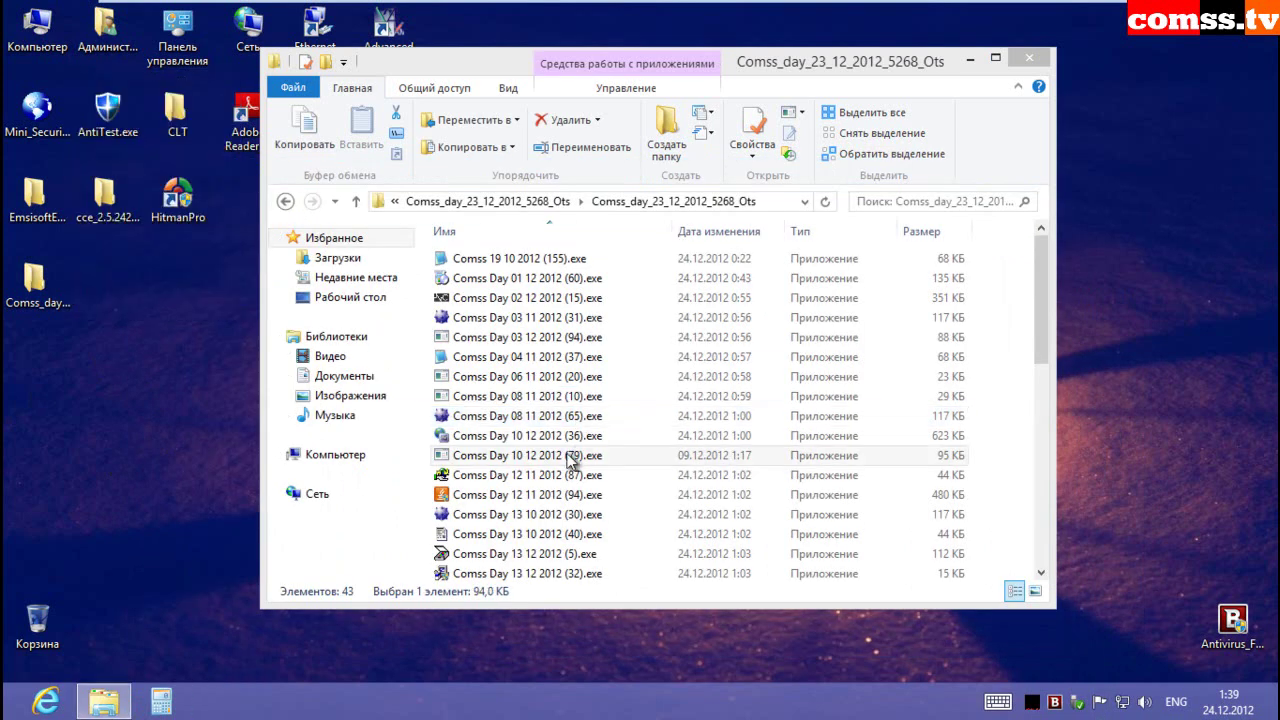
pyautogui.doubleClick(571, 455)
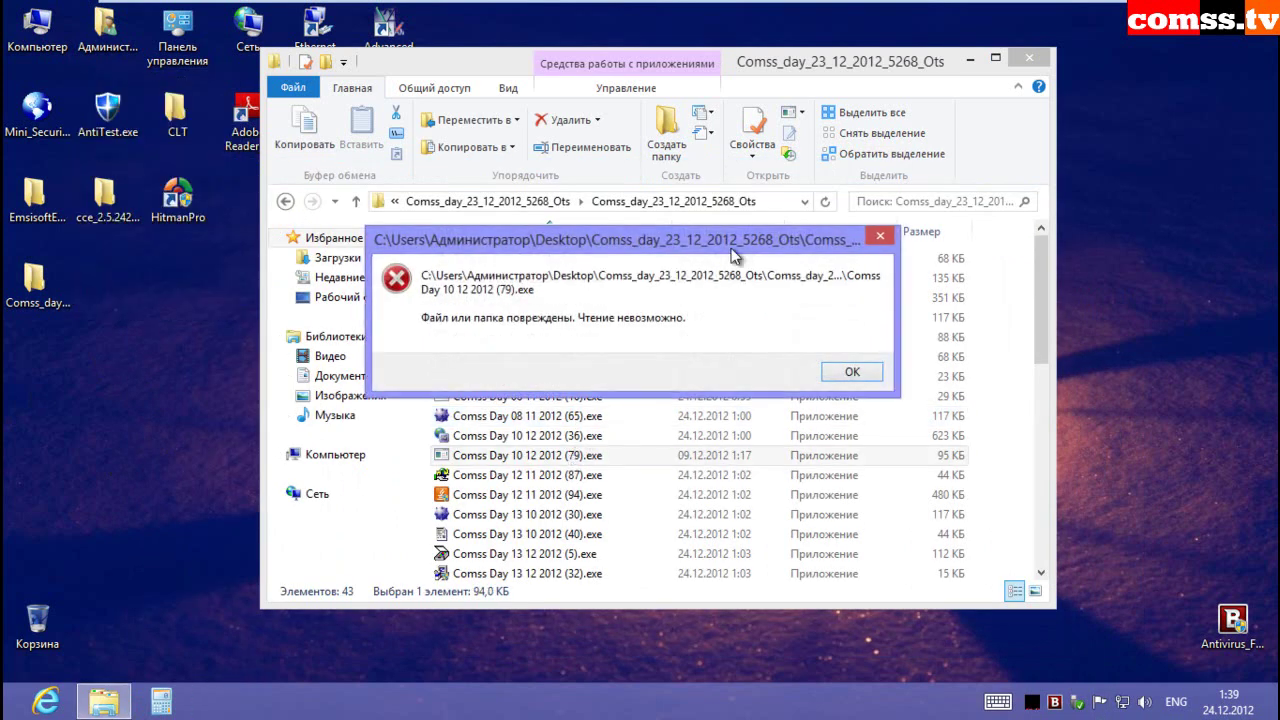
pyautogui.click(852, 371)
pyautogui.click(571, 494)
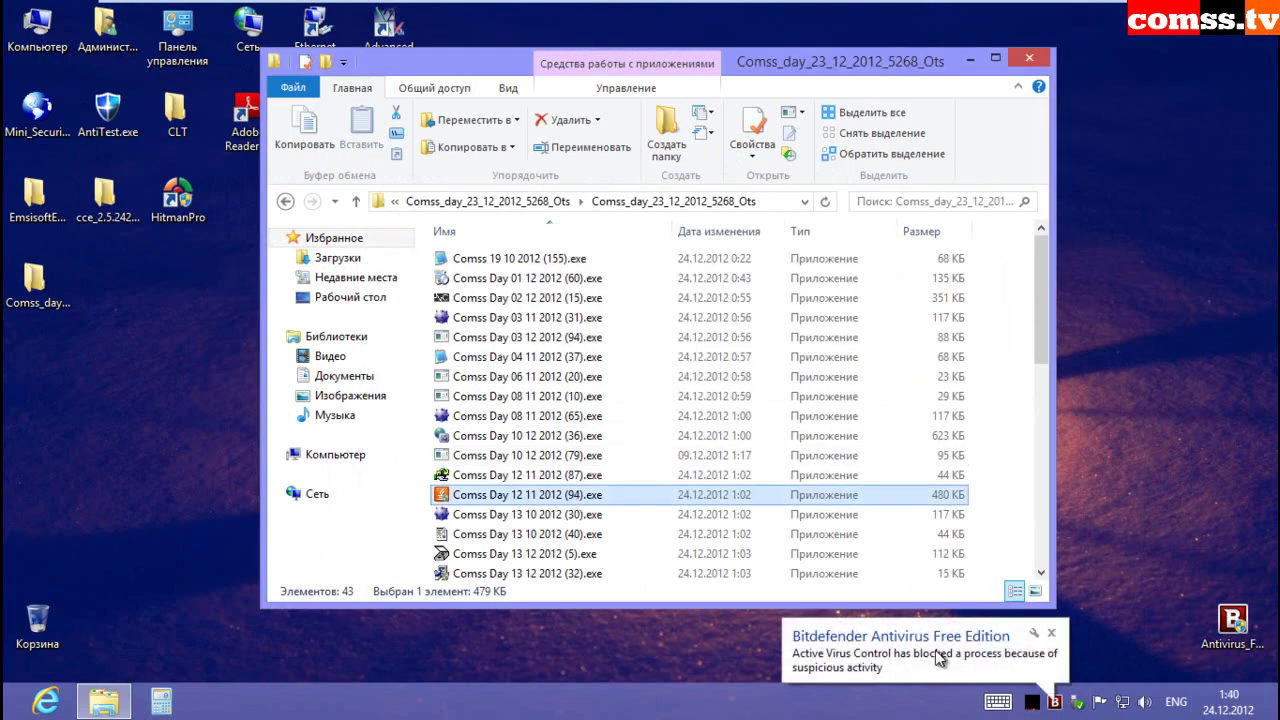
pyautogui.press('Down')
pyautogui.press('Return')
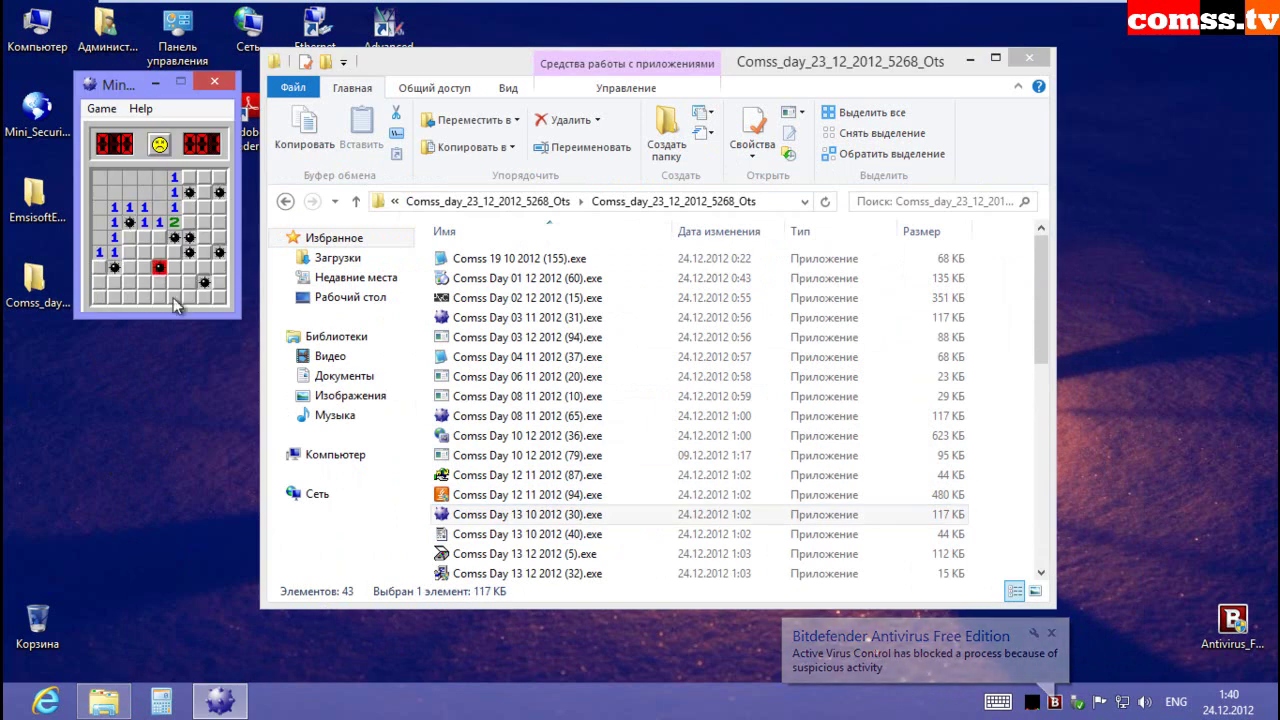
pyautogui.press('Down')
pyautogui.press('Down')
pyautogui.press('Down')
pyautogui.press('Return')
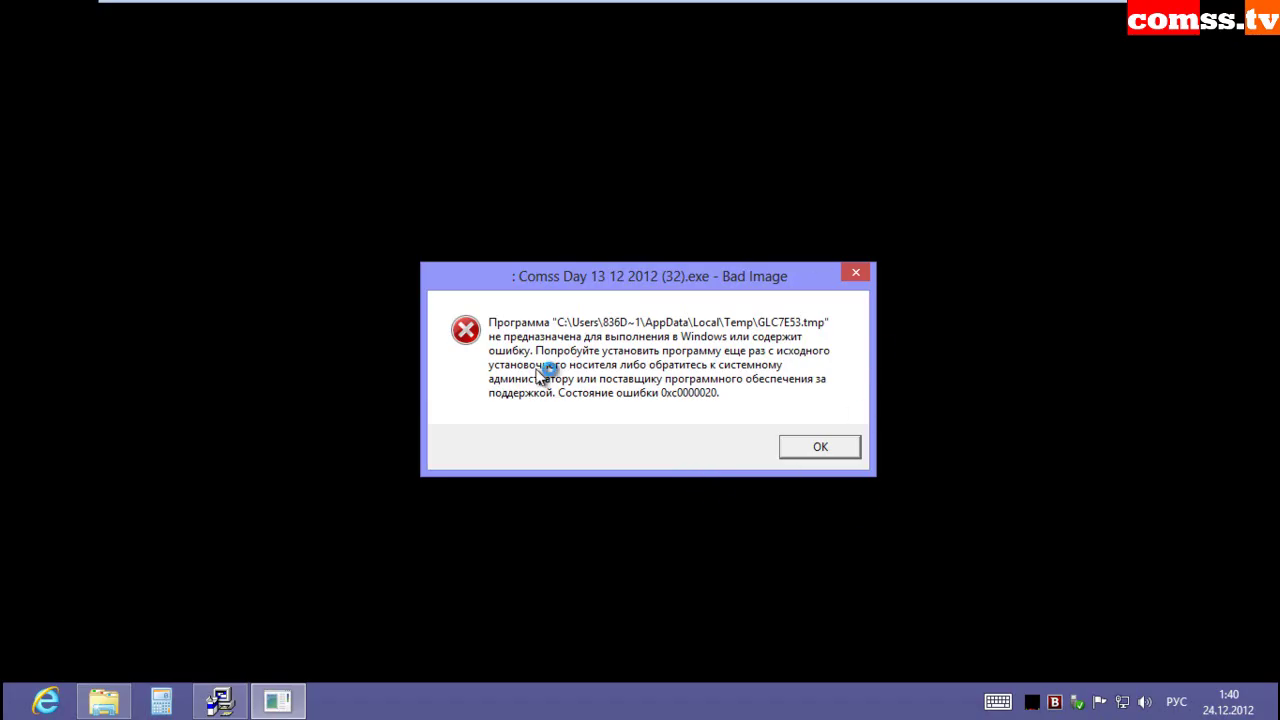
pyautogui.click(820, 447)
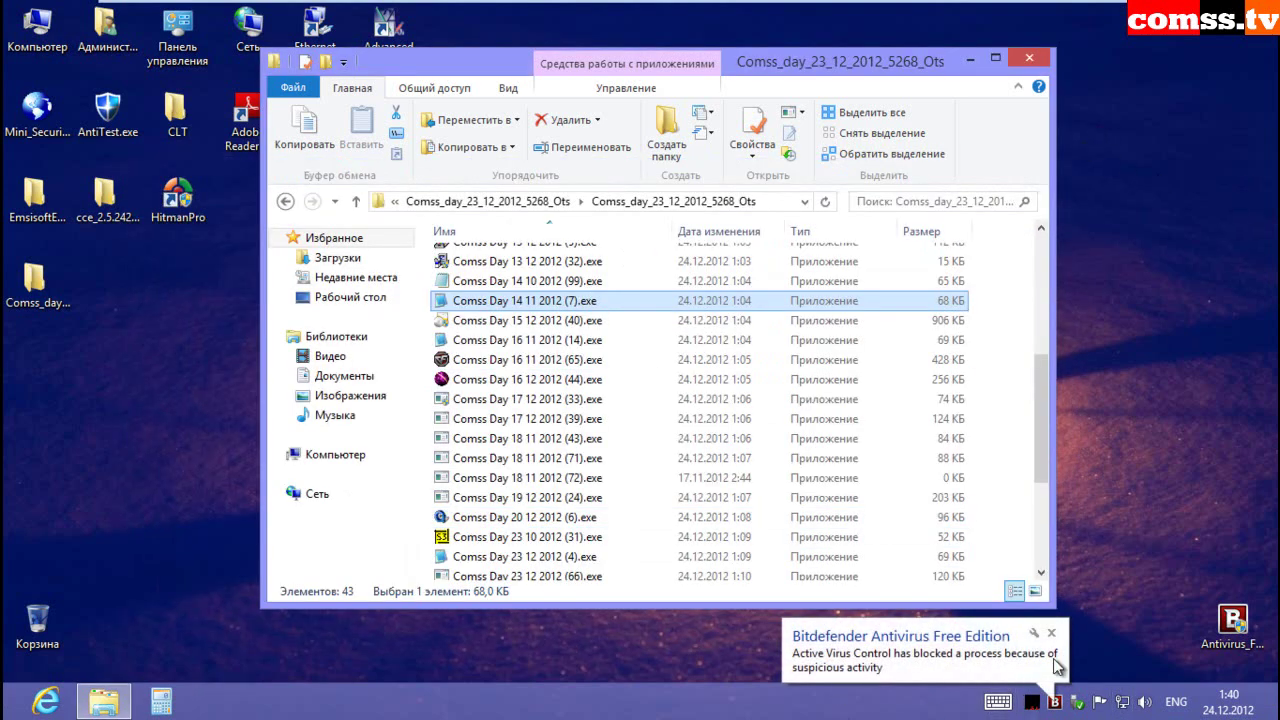
pyautogui.click(597, 341)
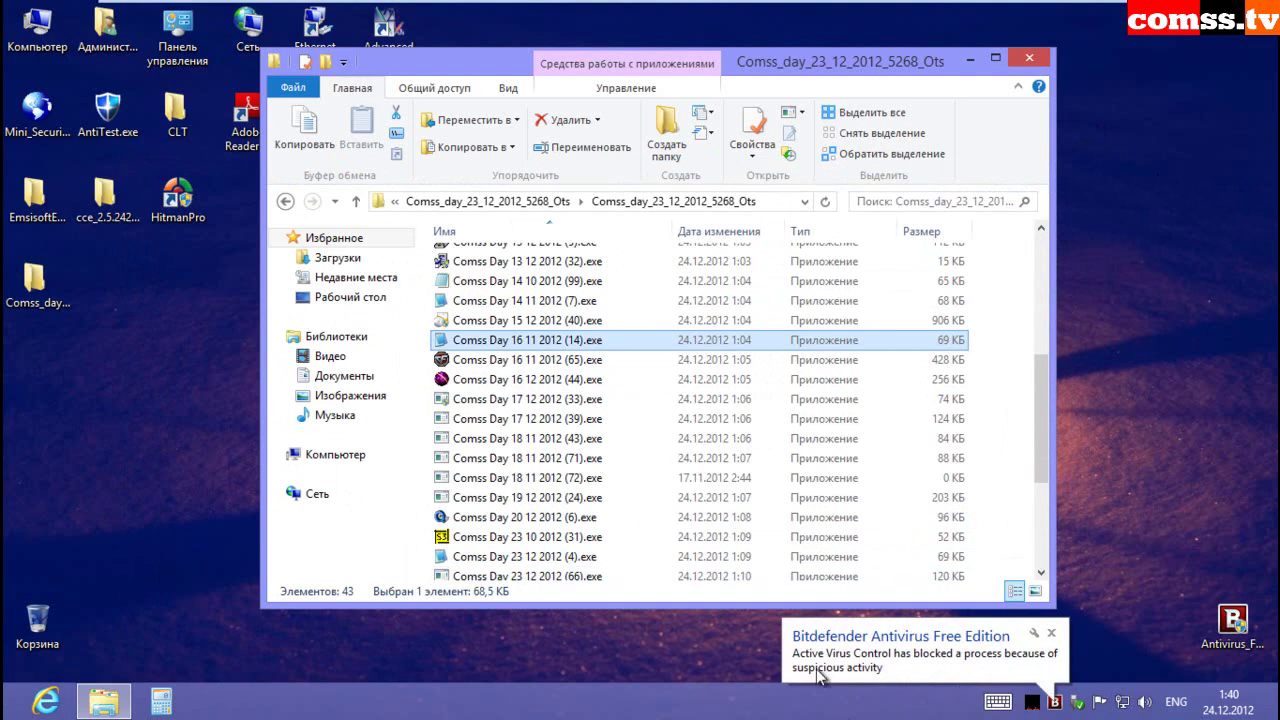
pyautogui.click(590, 460)
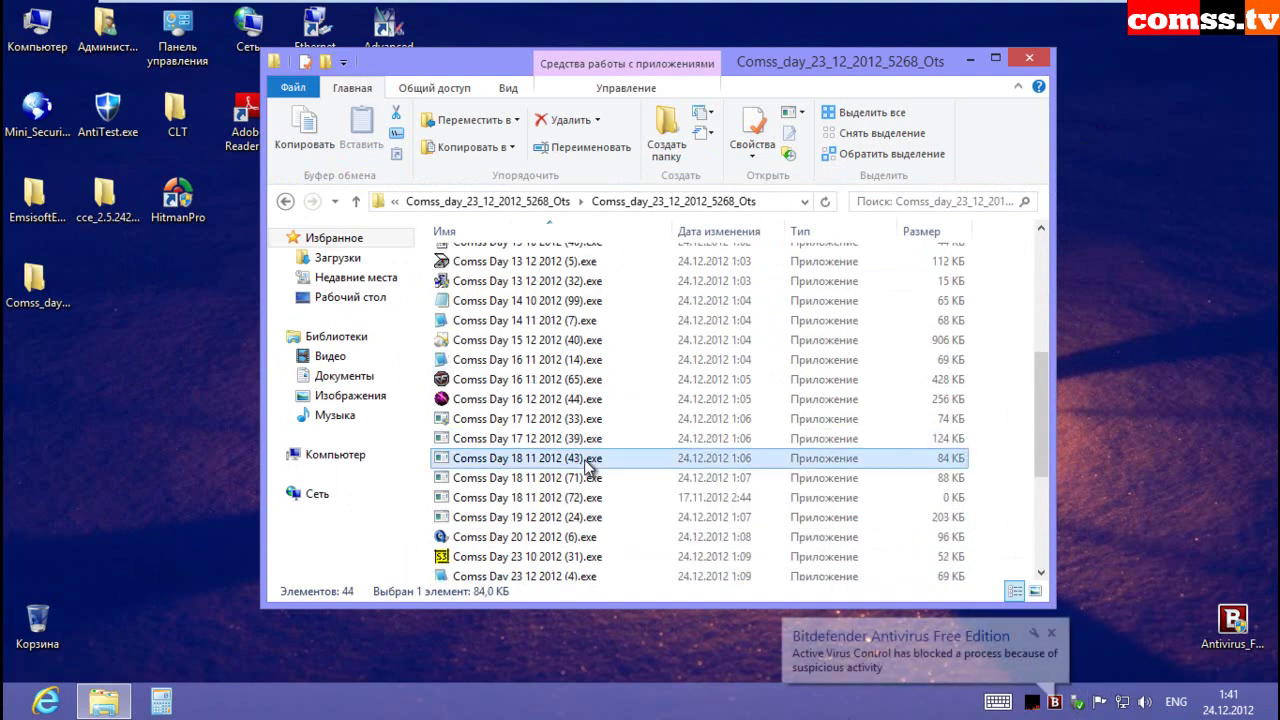
pyautogui.doubleClick(566, 497)
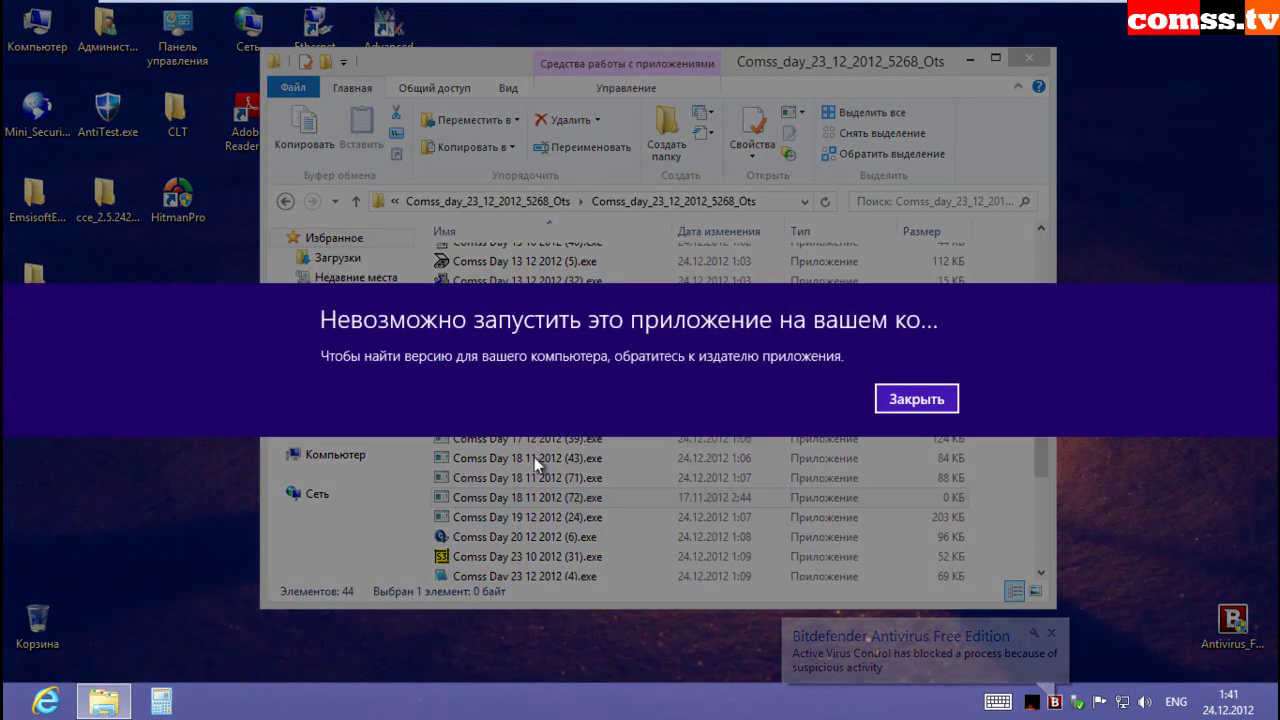
pyautogui.click(917, 399)
pyautogui.doubleClick(527, 517)
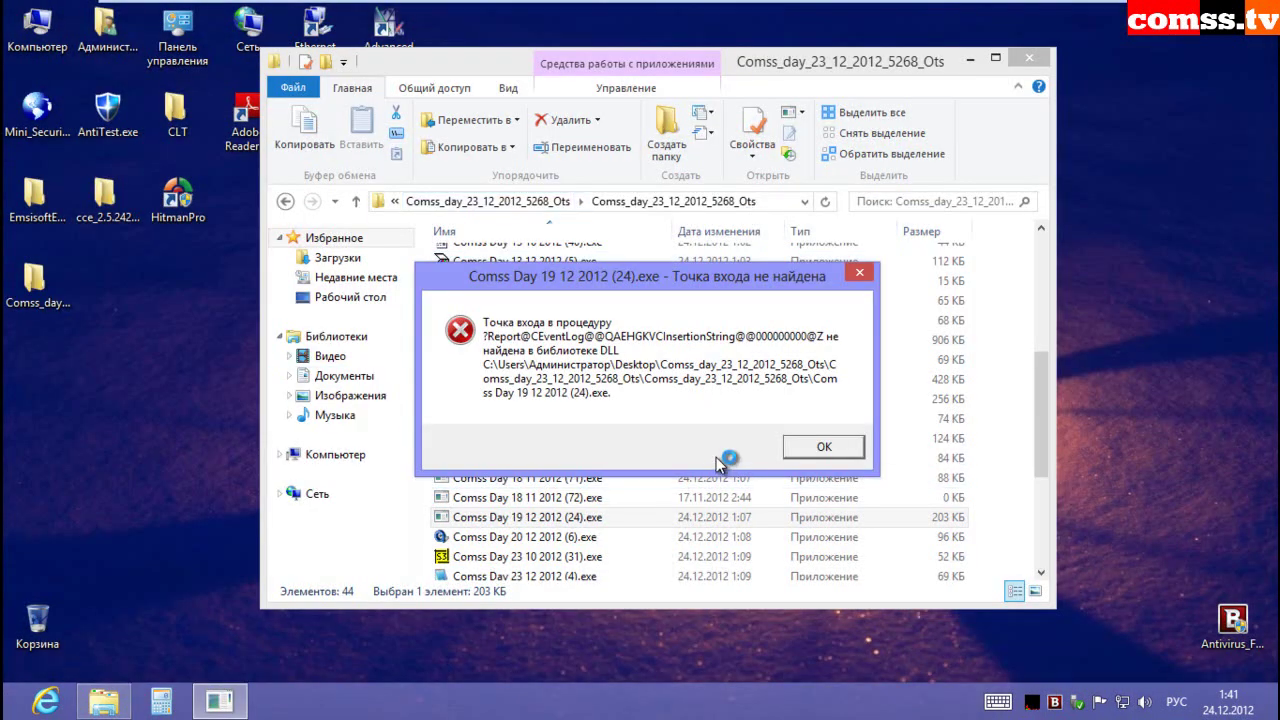
pyautogui.click(824, 449)
pyautogui.scroll(-4, 700, 450)
pyautogui.click(552, 353)
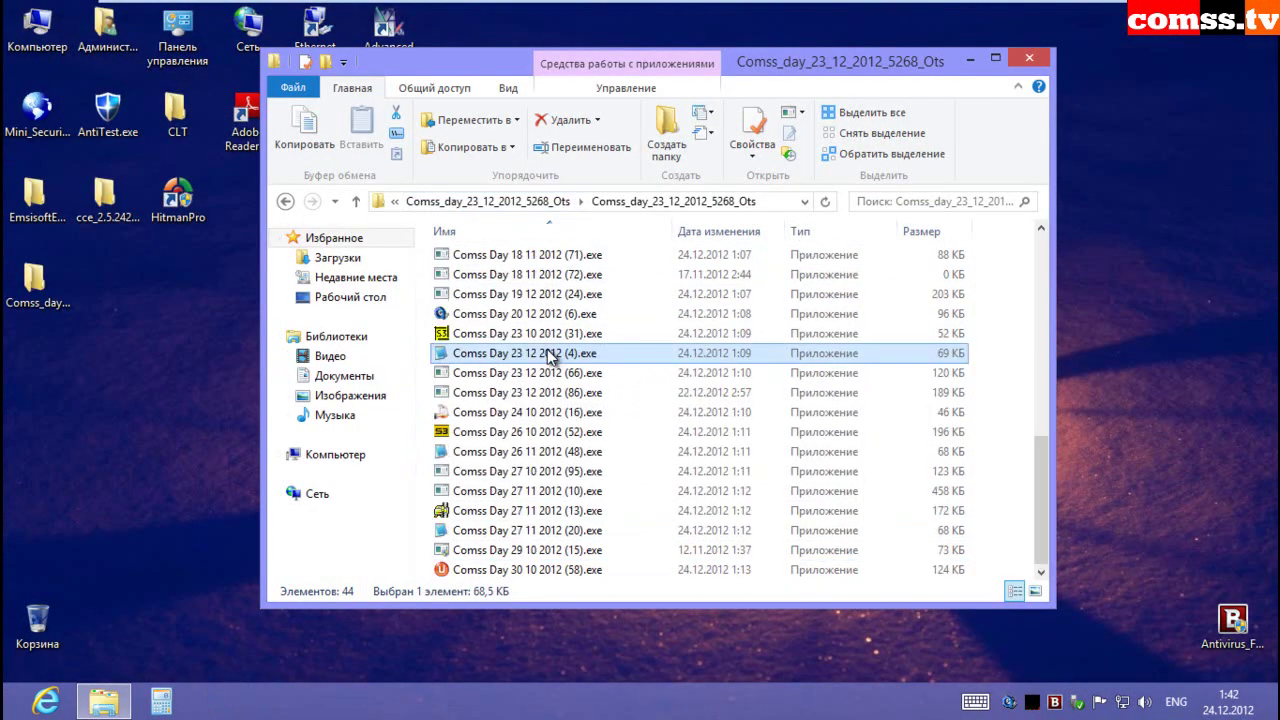
pyautogui.click(590, 418)
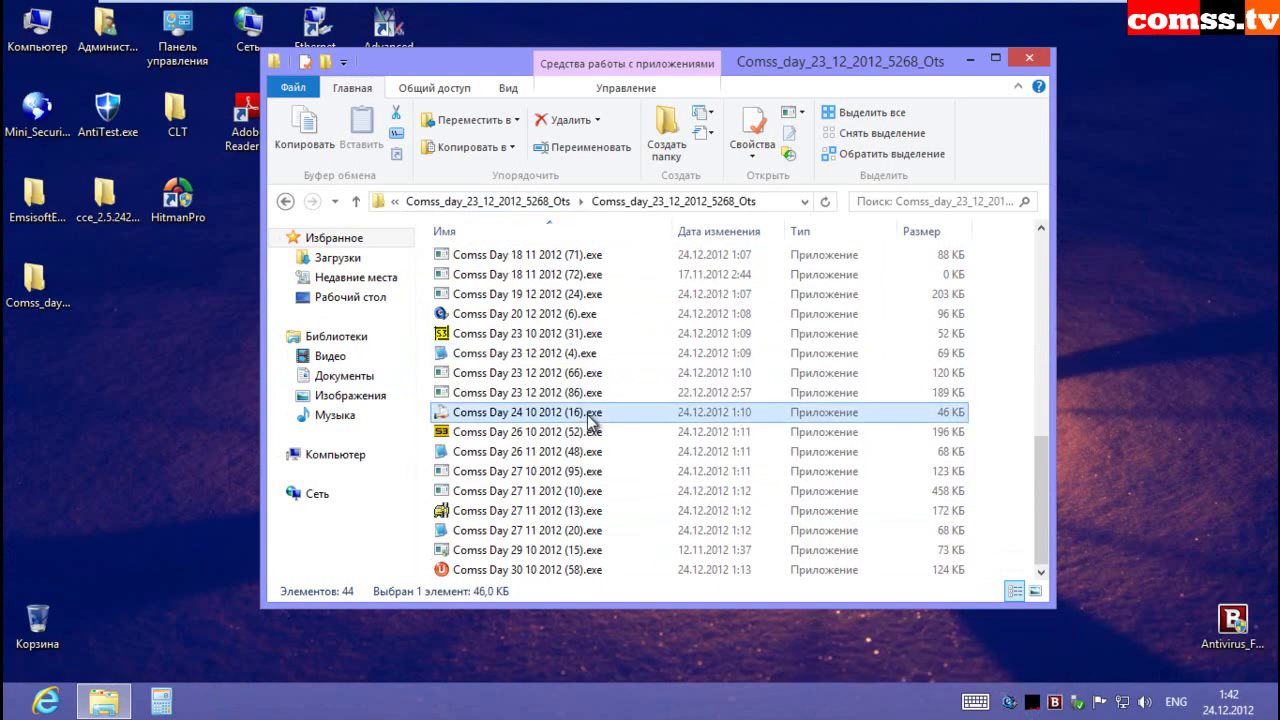
pyautogui.click(572, 453)
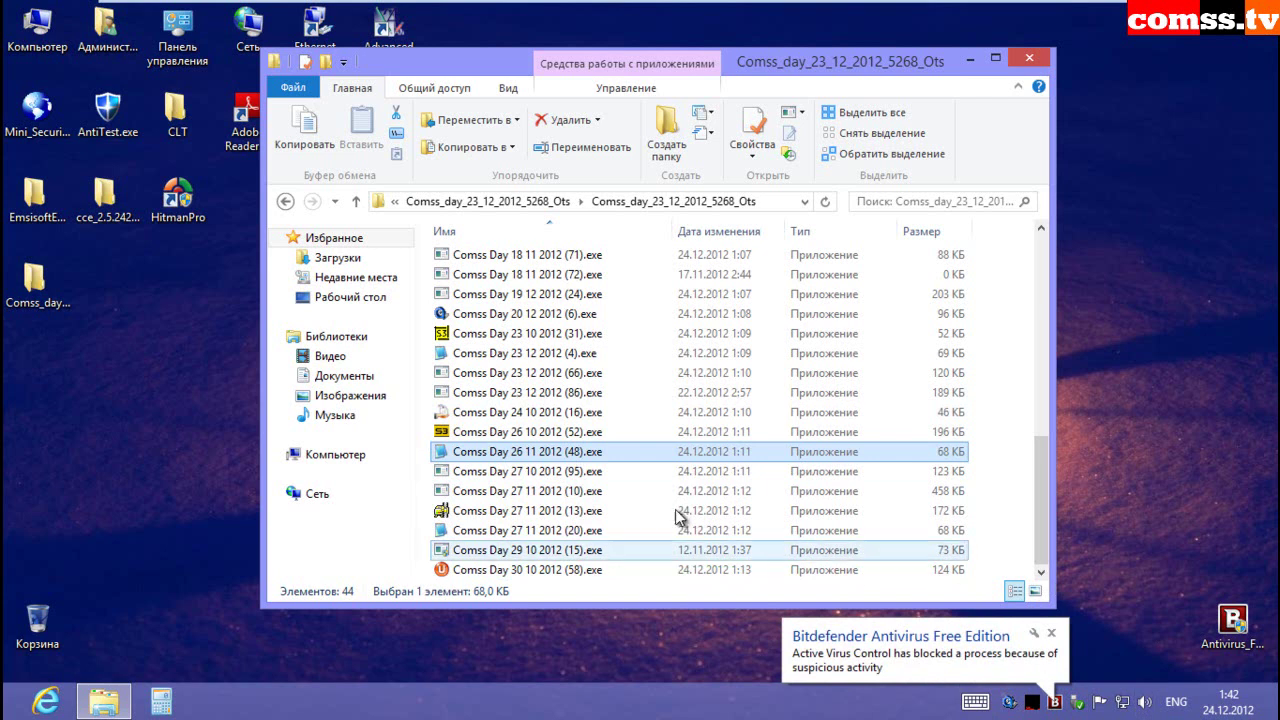
pyautogui.click(560, 533)
pyautogui.doubleClick(557, 545)
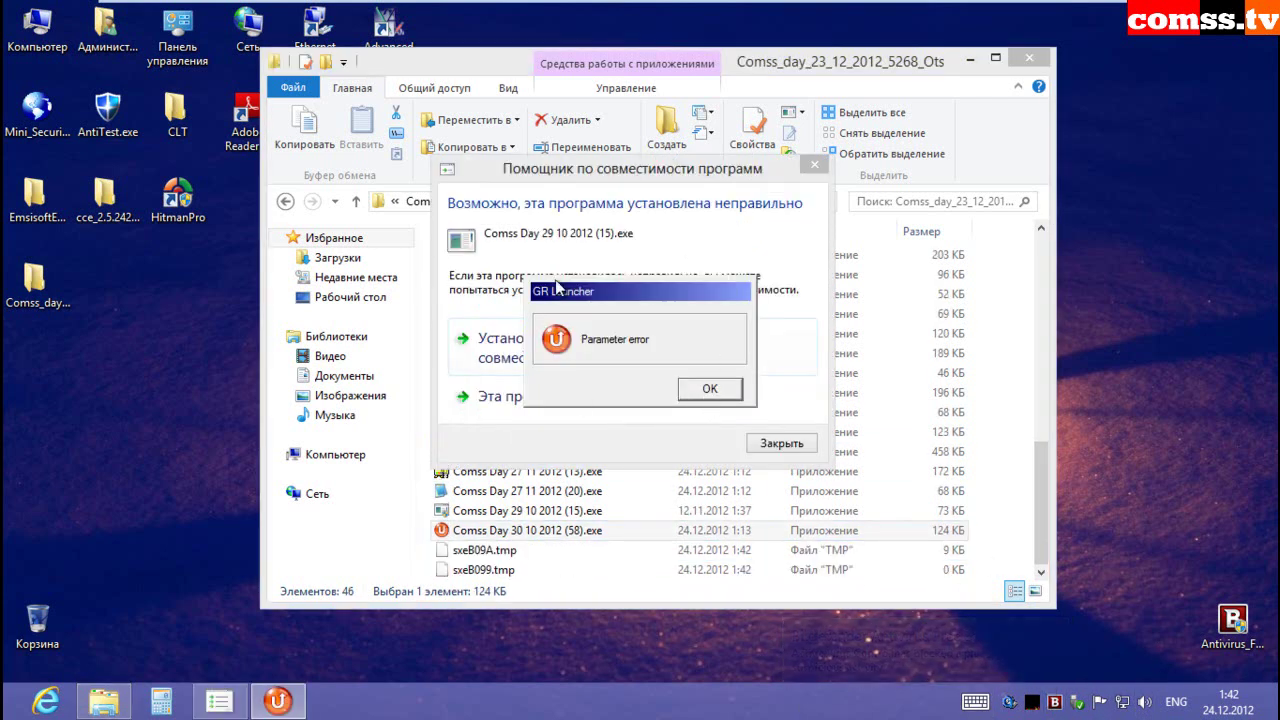
pyautogui.click(709, 390)
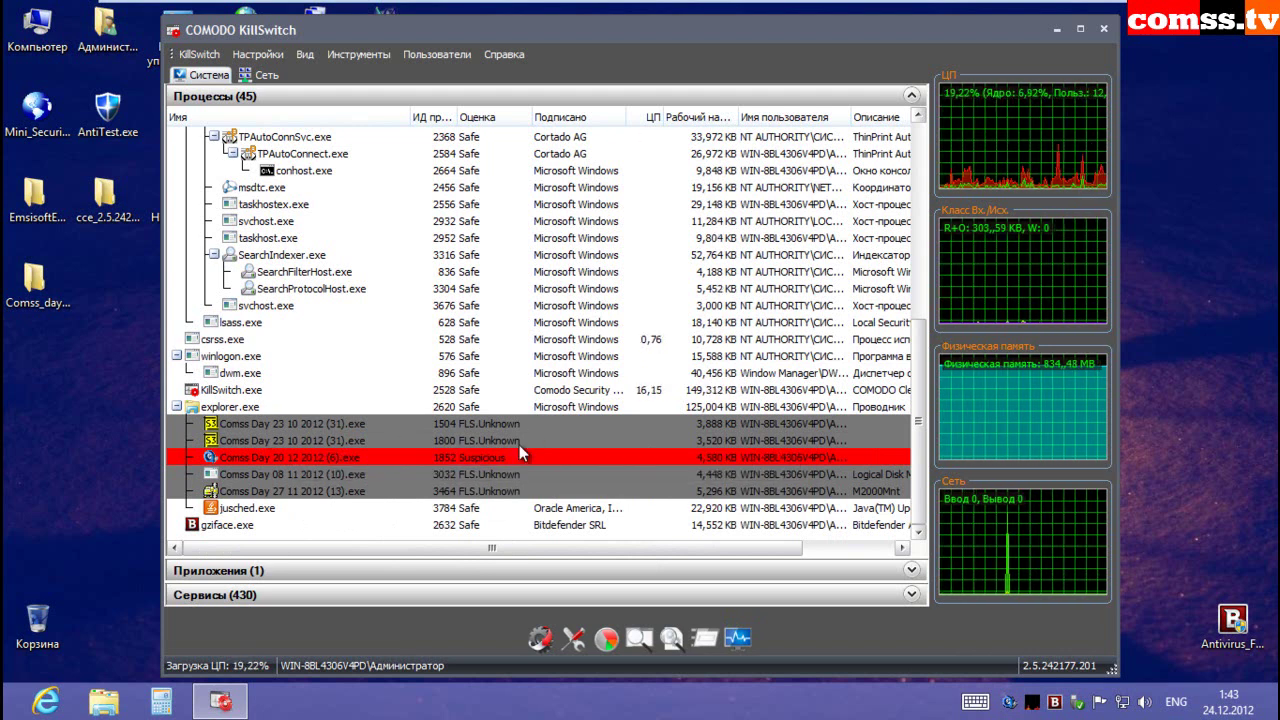
# - Review the running processes in COMODO KillSwitch and the blocked processes listed under Bitdefender's Active Virus Control
pyautogui.moveTo(919, 441); pyautogui.dragTo(478, 548)
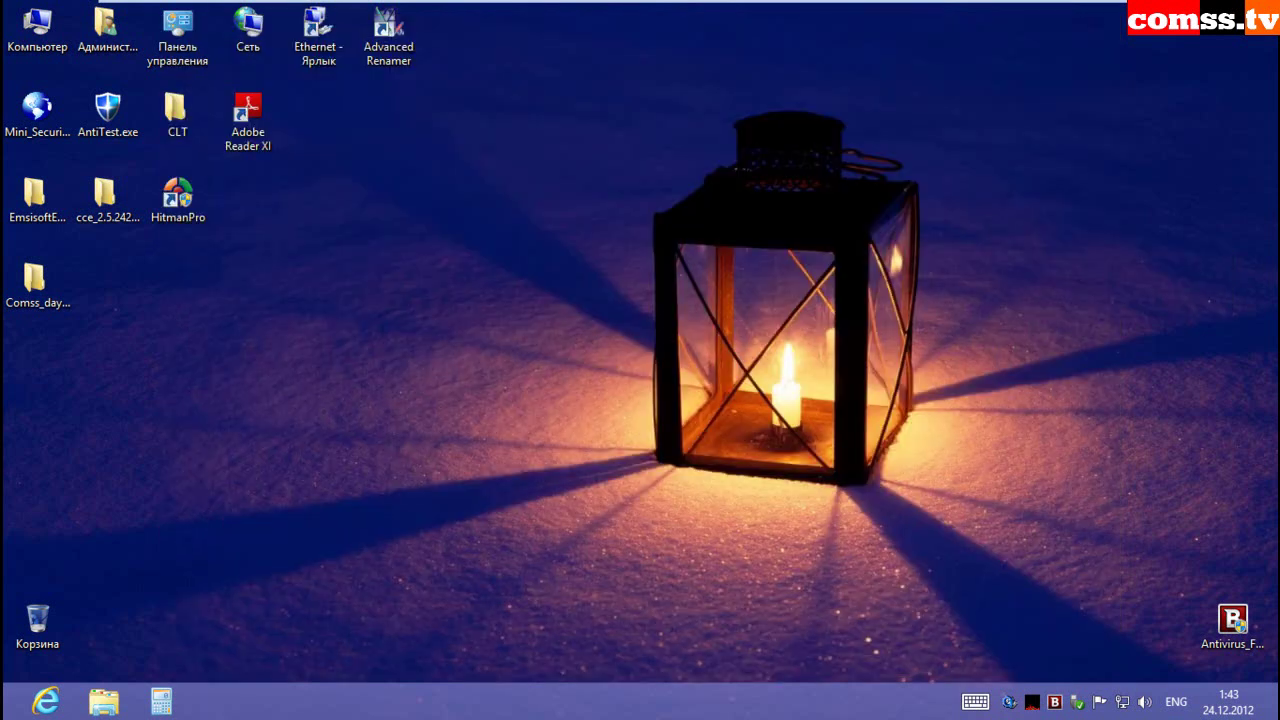
pyautogui.click(1054, 702)
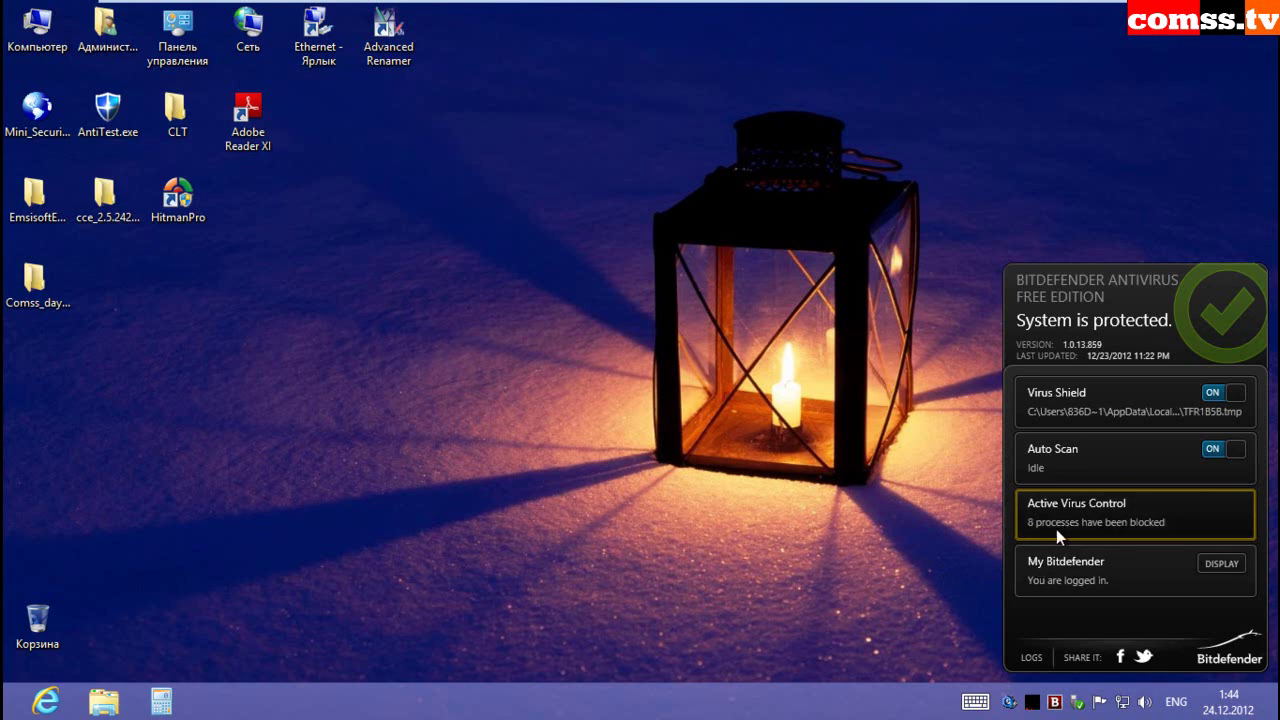
pyautogui.click(1112, 515)
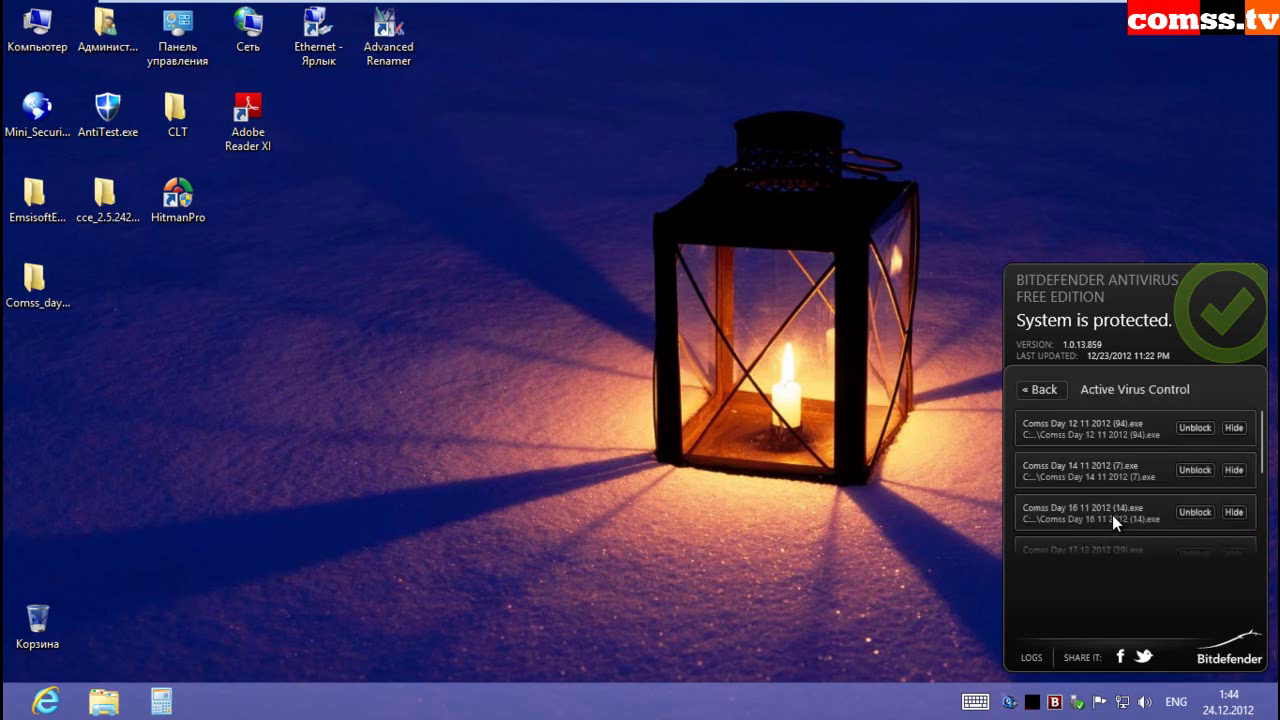
pyautogui.scroll(-1, 1264, 455)
pyautogui.scroll(1, 1264, 455)
pyautogui.scroll(-1, 1262, 440)
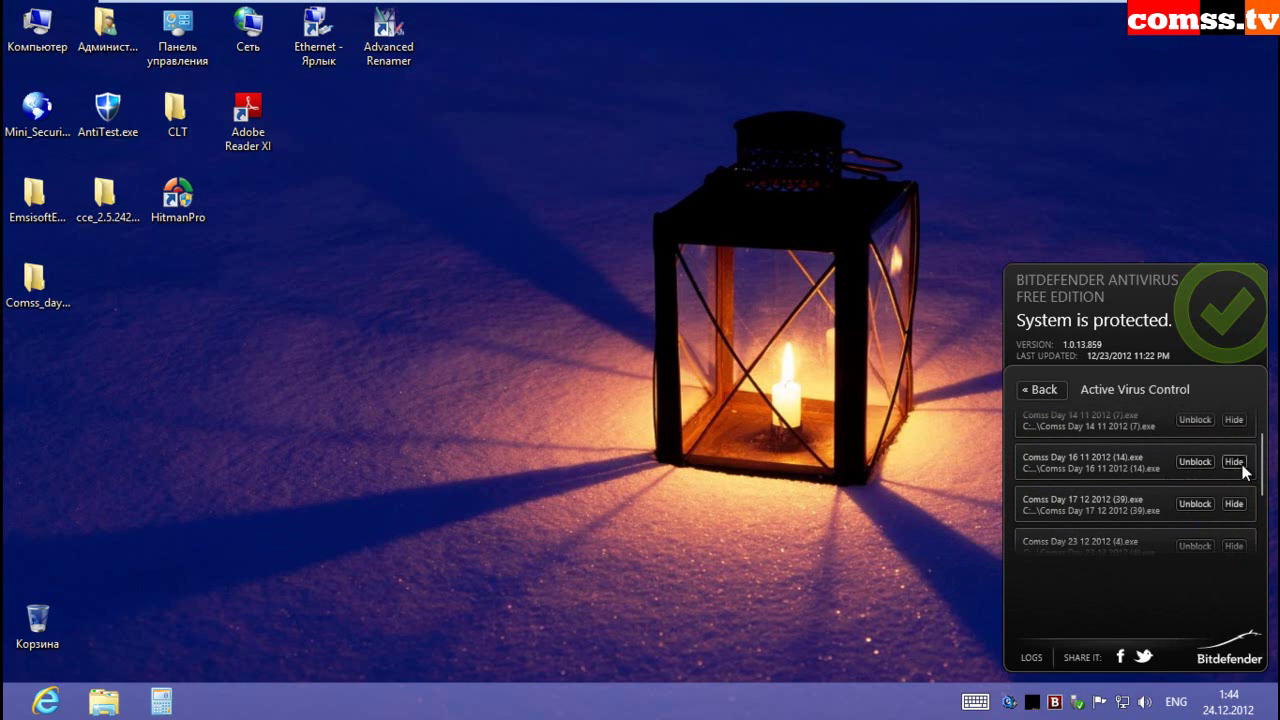
pyautogui.scroll(-1, 1264, 490)
pyautogui.scroll(1, 1262, 495)
pyautogui.scroll(-1, 1265, 503)
pyautogui.press('Escape')
# - Delete all items in the inner Comss_day_23_12_2012_5268_Ots folder, skipping every file in use, and close the folder window
pyautogui.doubleClick(34, 282)
pyautogui.doubleClick(573, 258)
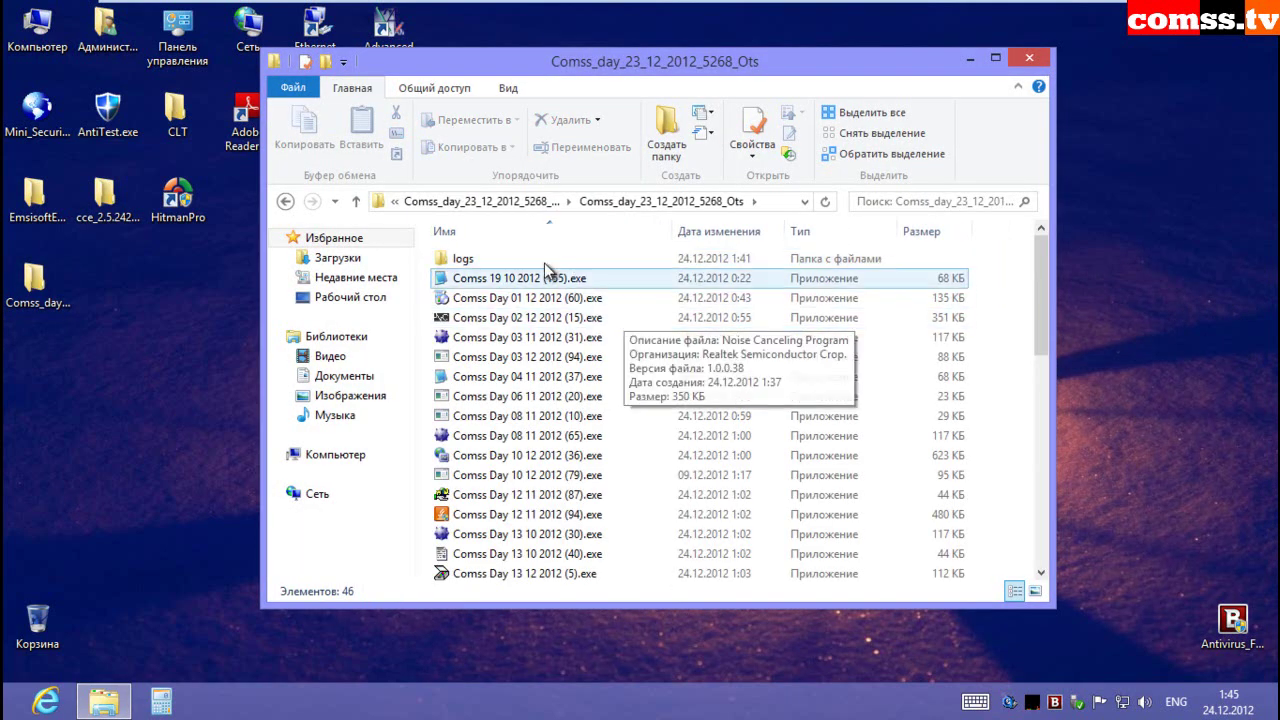
pyautogui.hotkey('ctrl', 'a')
pyautogui.press('Delete')
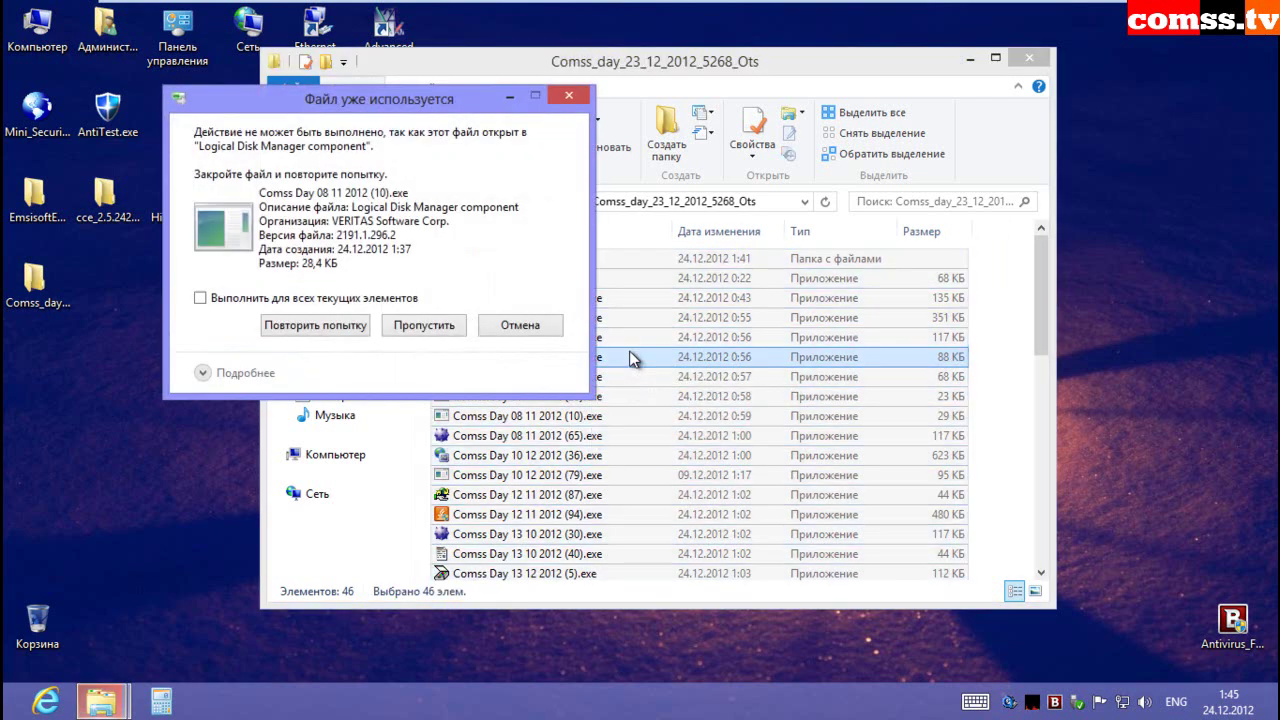
pyautogui.click(227, 298)
pyautogui.click(425, 325)
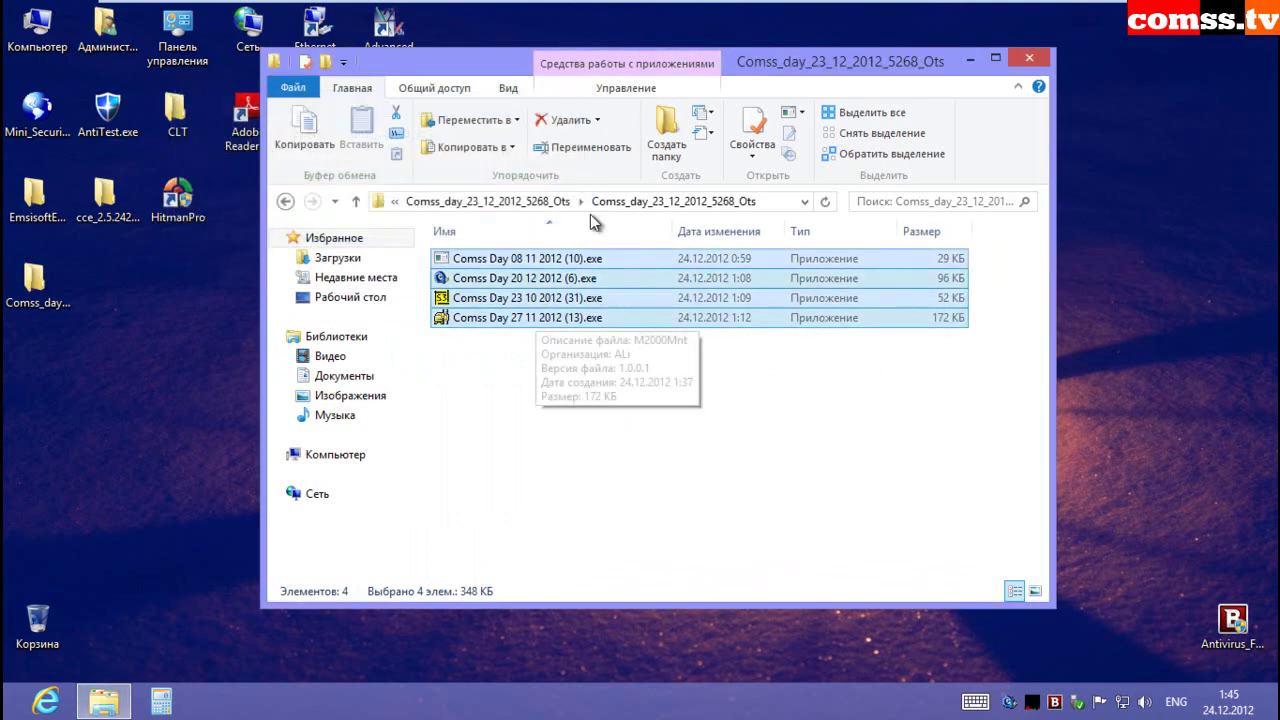
pyautogui.click(1029, 58)
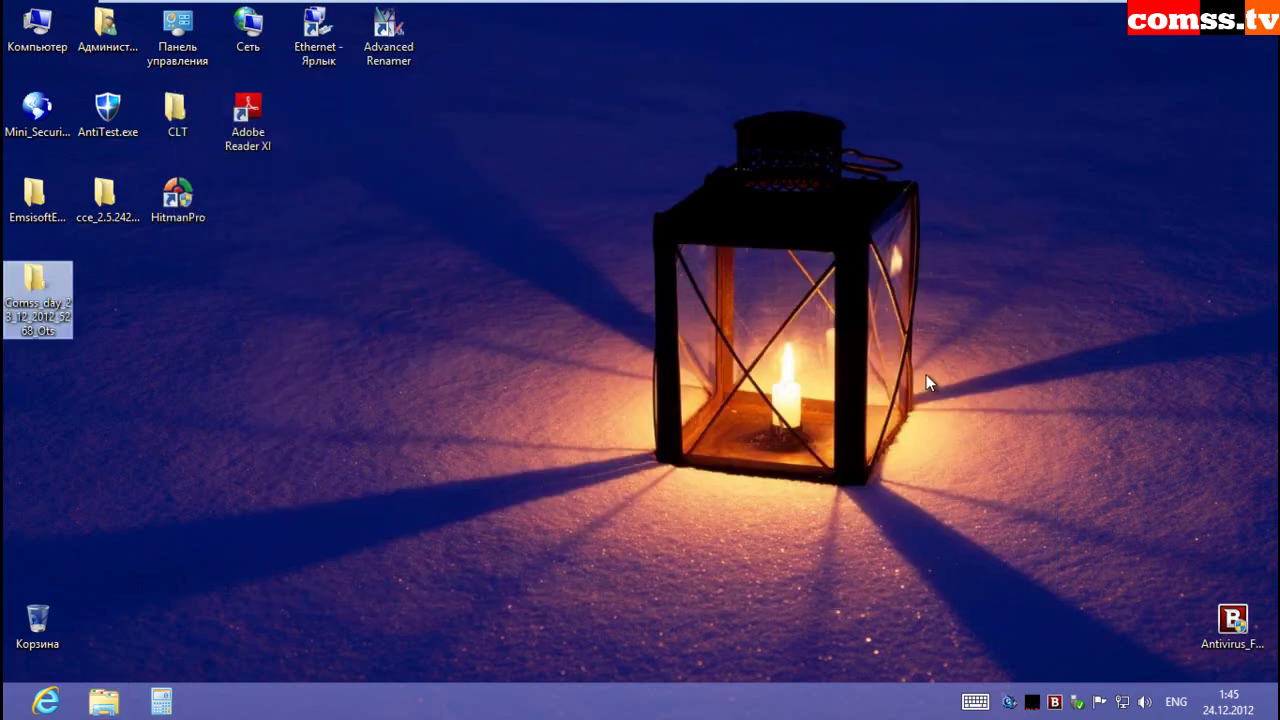
pyautogui.doubleClick(177, 197)
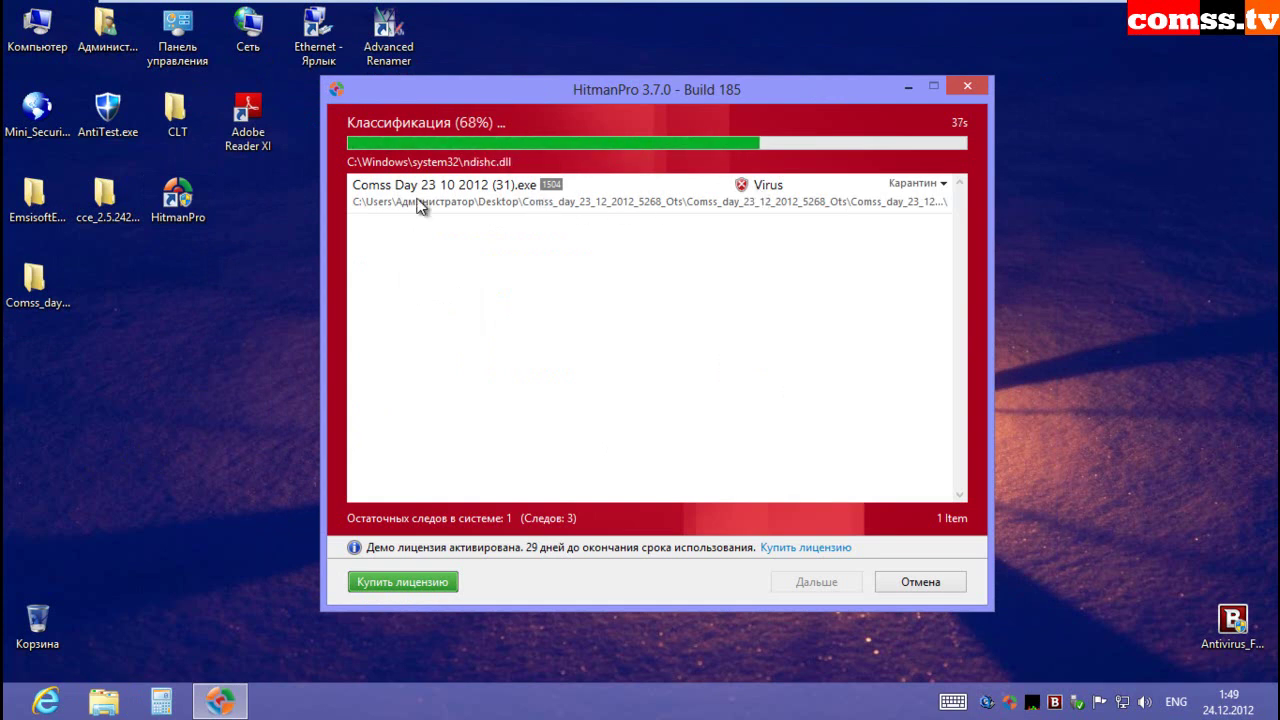
pyautogui.click(501, 192)
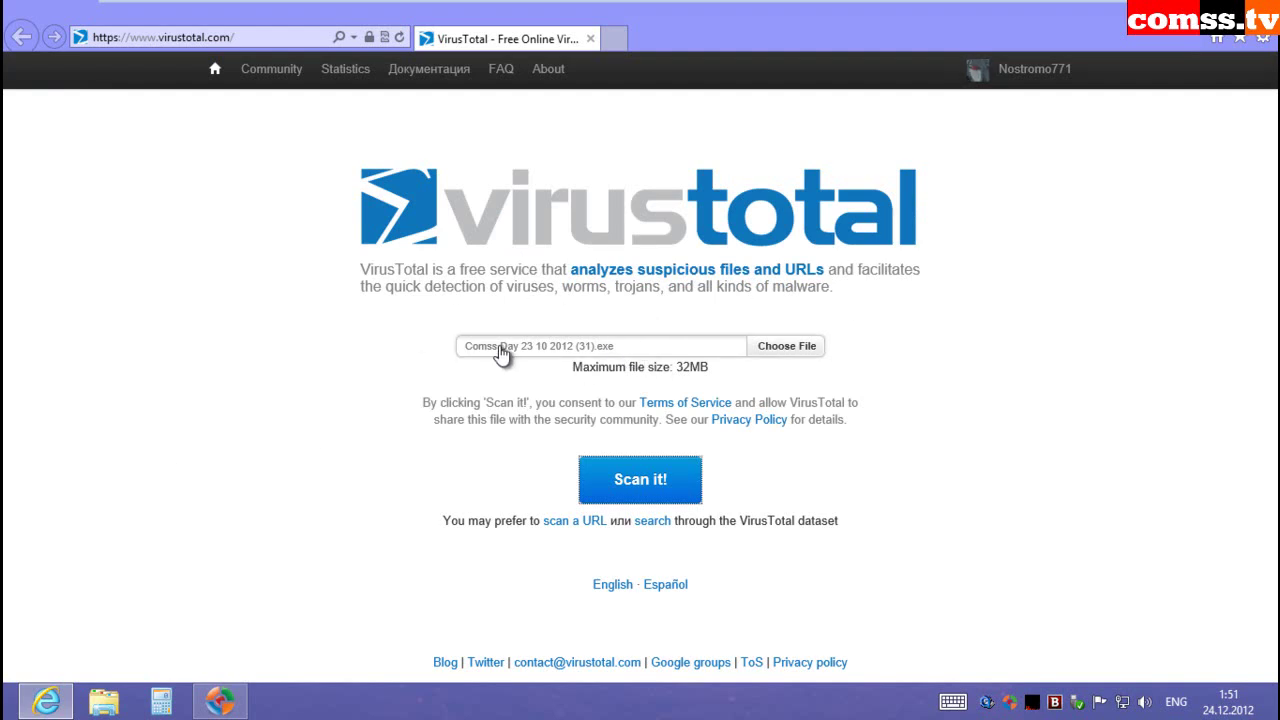
pyautogui.click(656, 482)
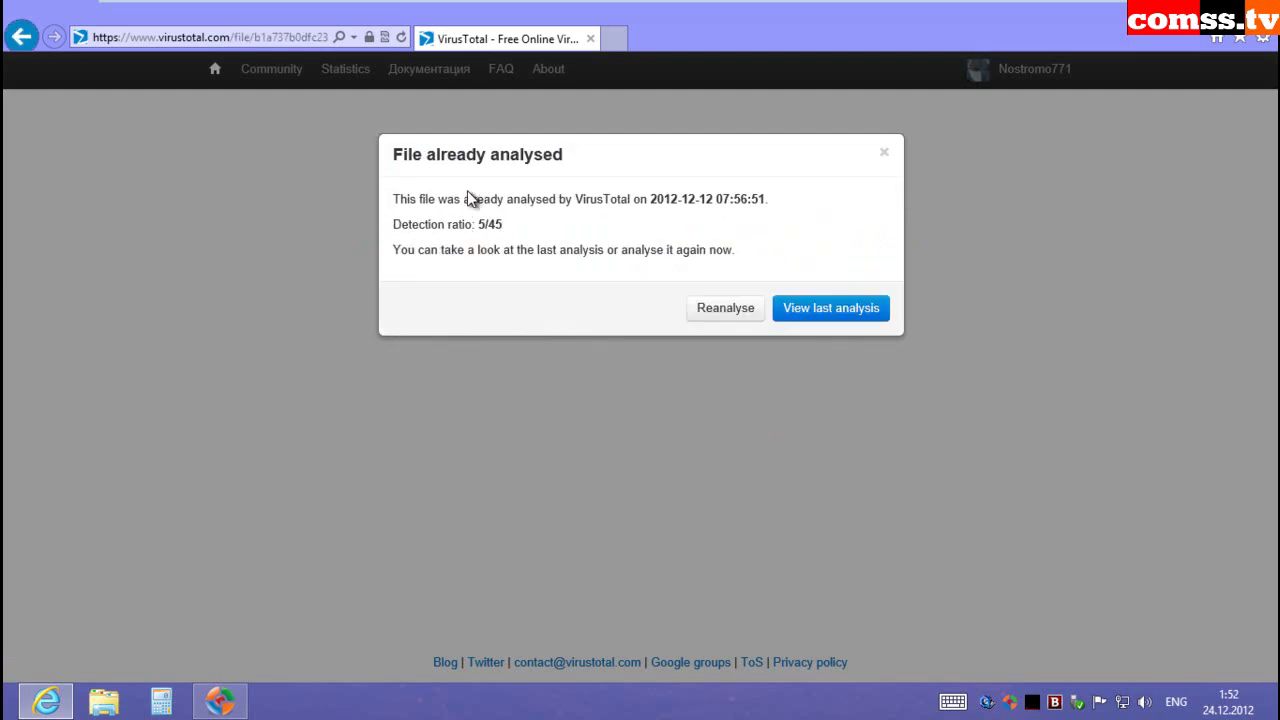
pyautogui.click(726, 311)
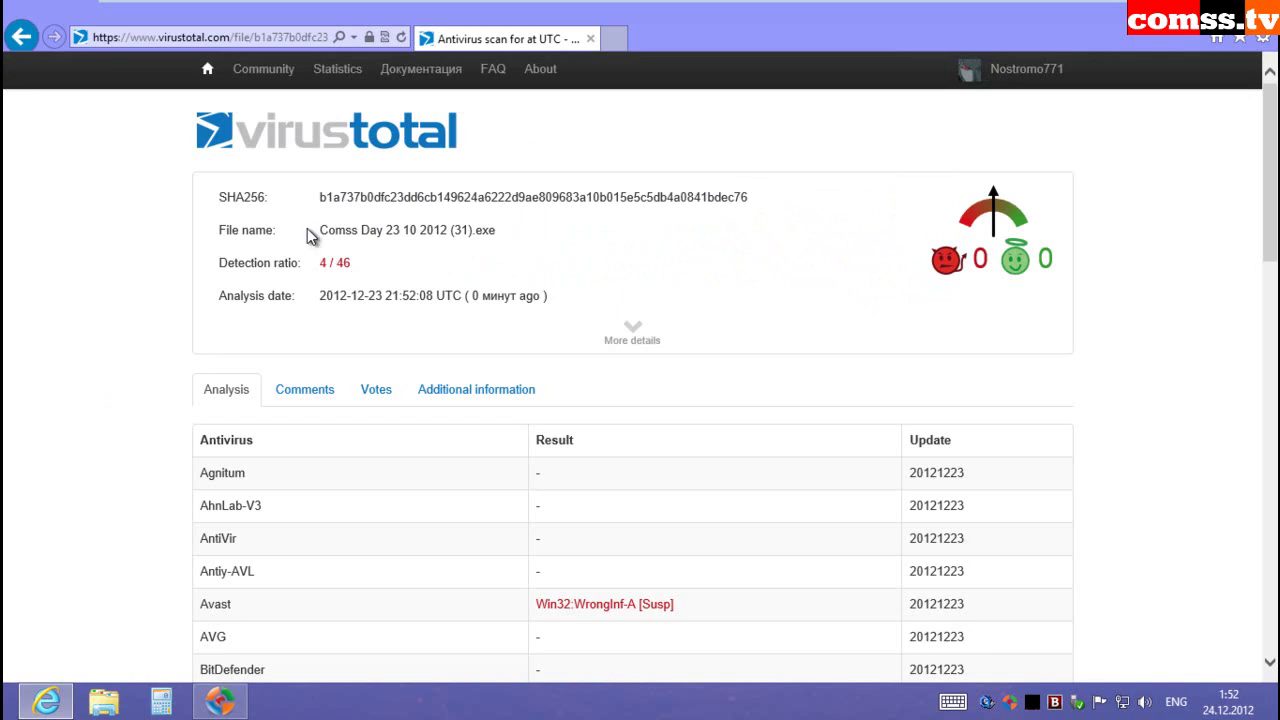
pyautogui.moveTo(1274, 214); pyautogui.dragTo(1221, 320)
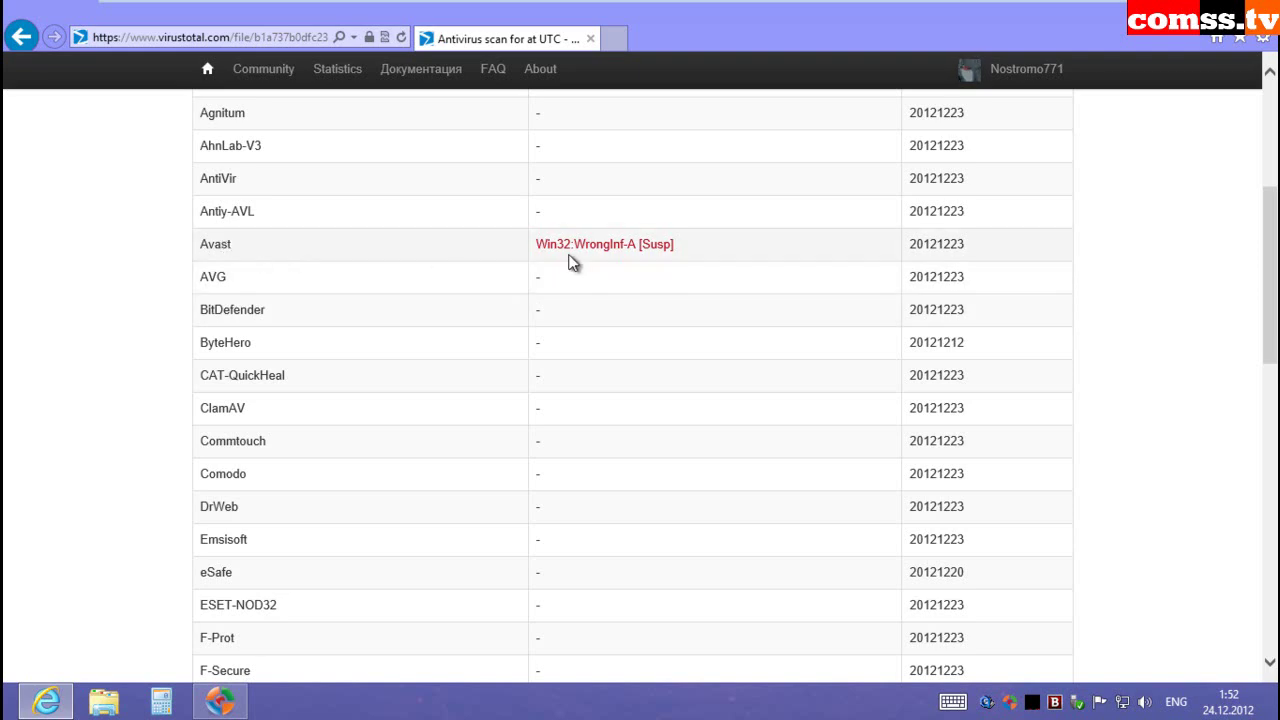
pyautogui.moveTo(1268, 275); pyautogui.dragTo(1268, 384)
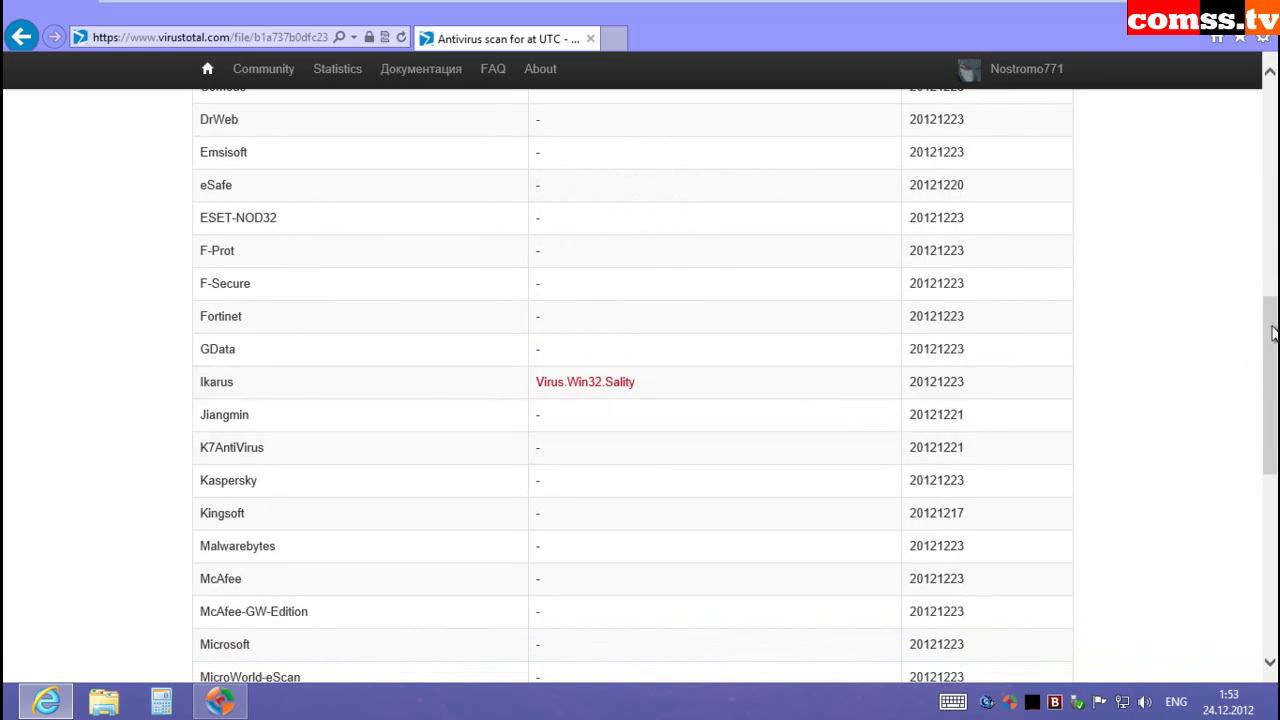
pyautogui.moveTo(1270, 340); pyautogui.dragTo(1260, 514)
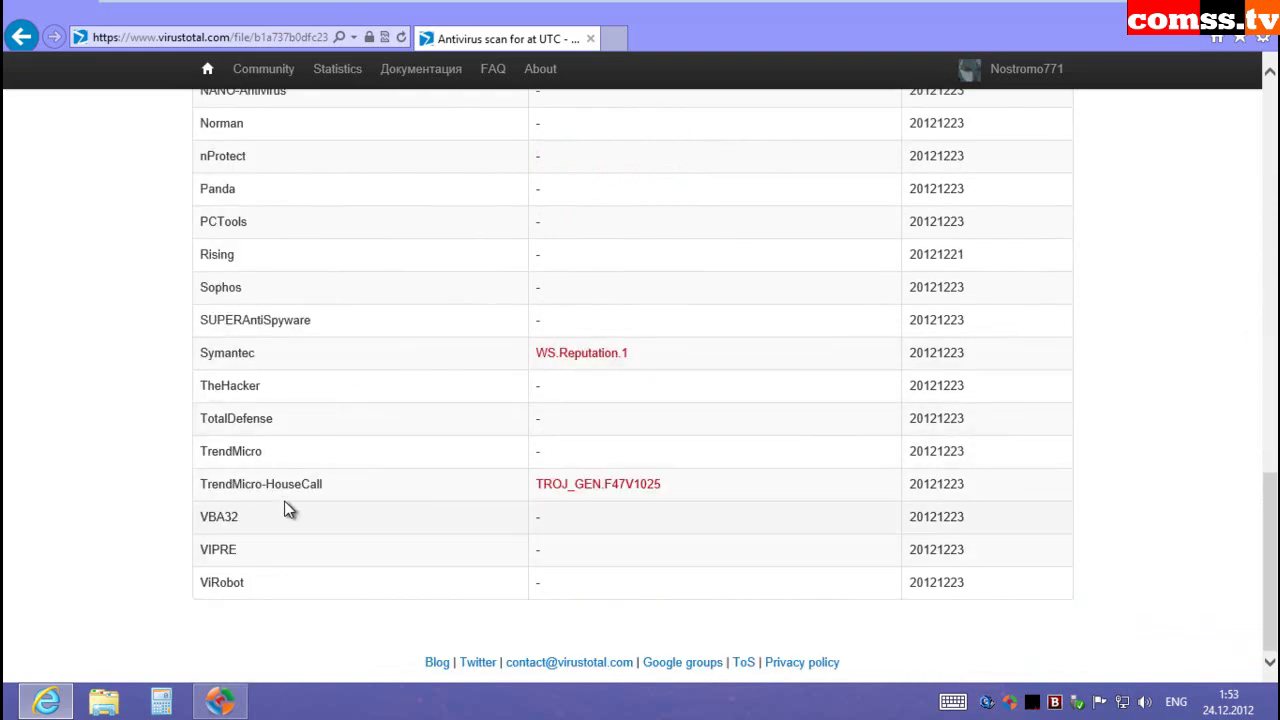
pyautogui.moveTo(1273, 557); pyautogui.dragTo(1268, 175)
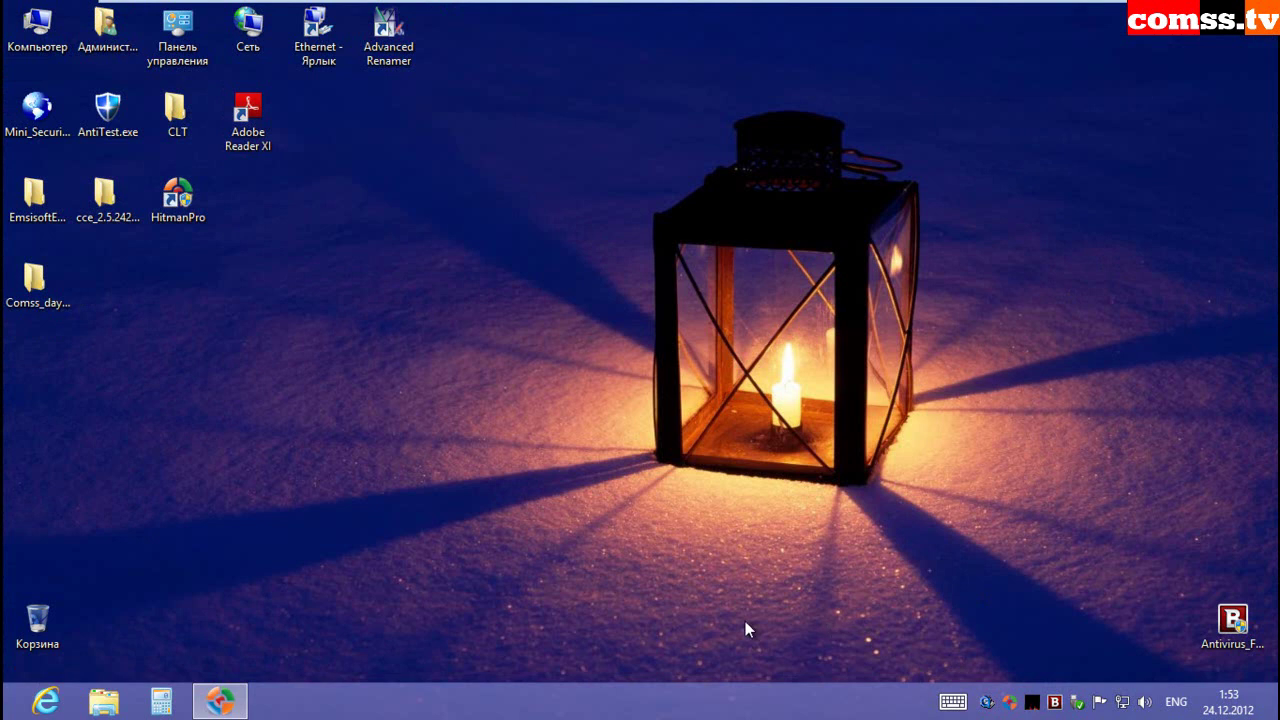
# - Exit the QuickTime program running in the notification area
pyautogui.rightClick(987, 702)
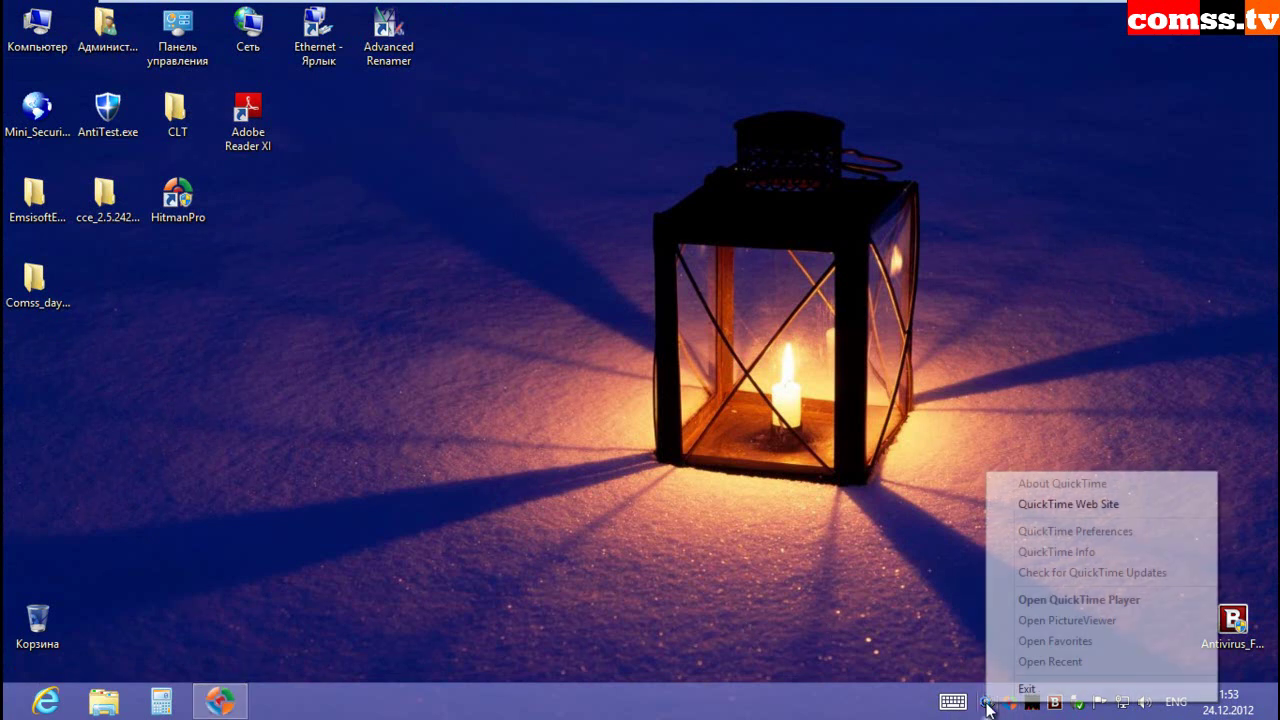
pyautogui.click(1024, 690)
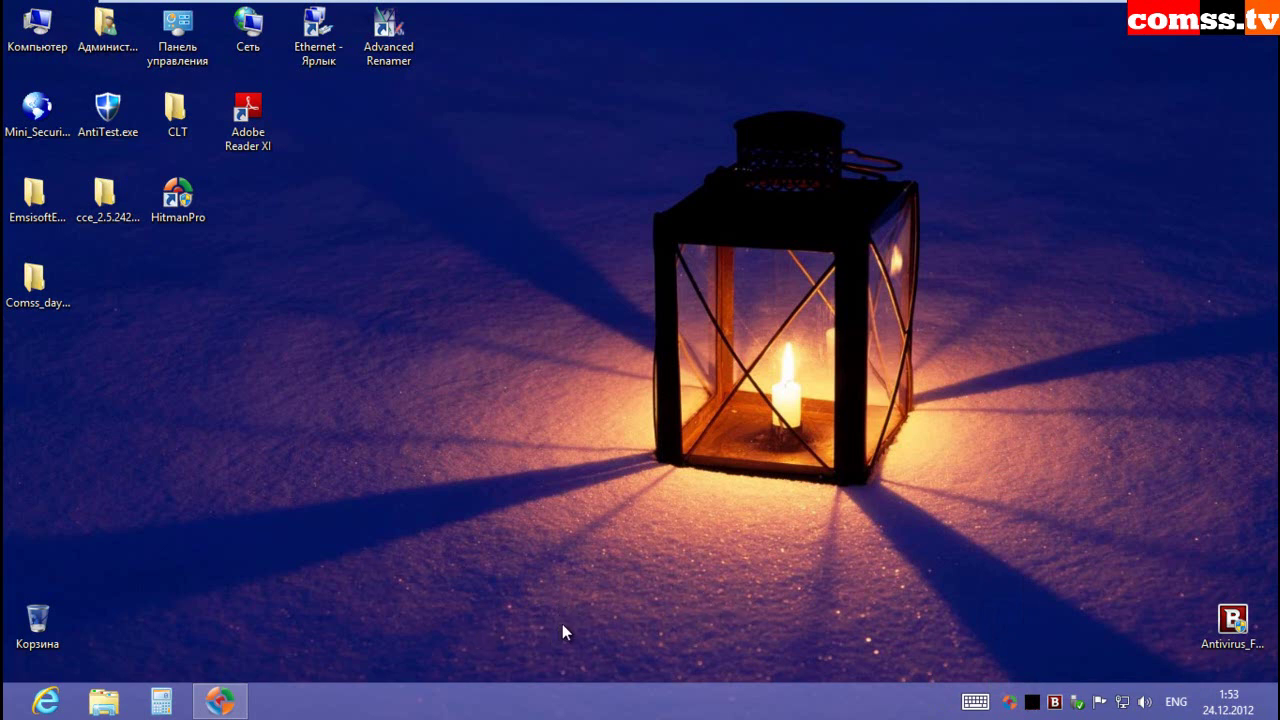
# - Review the events, pending cleanup and quarantined files in Bitdefender's logs
pyautogui.click(1055, 703)
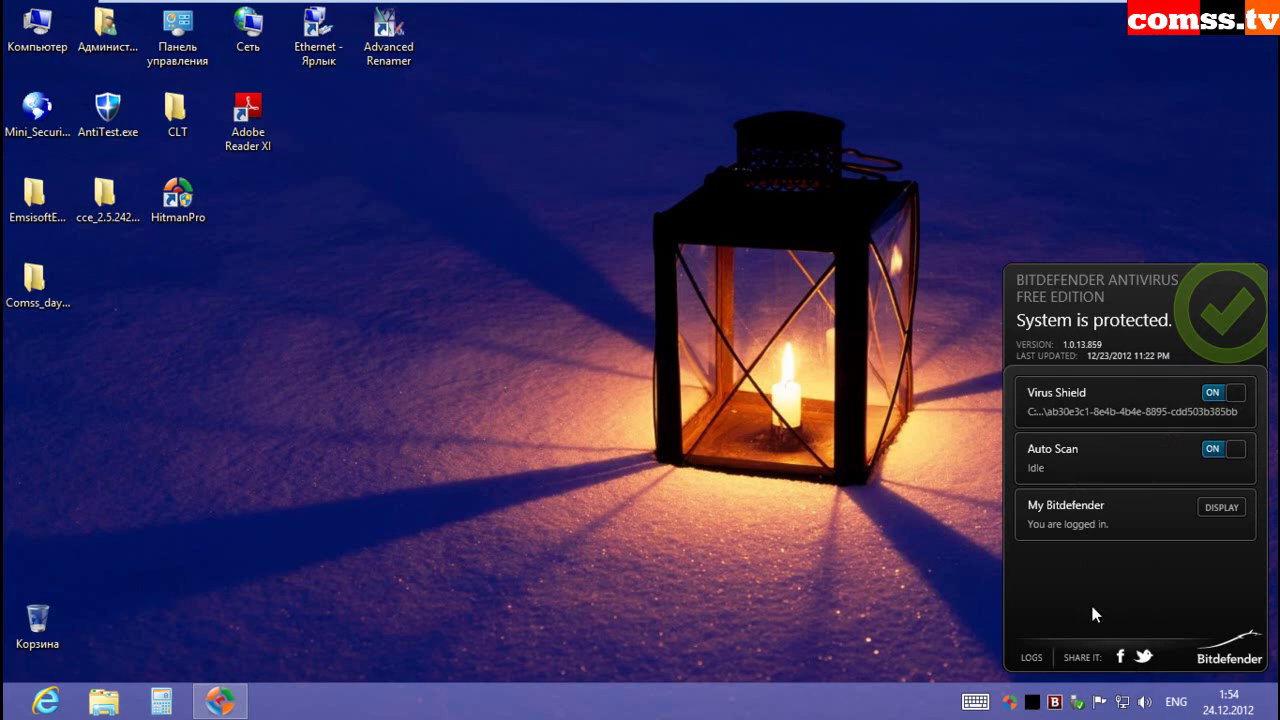
pyautogui.click(1028, 657)
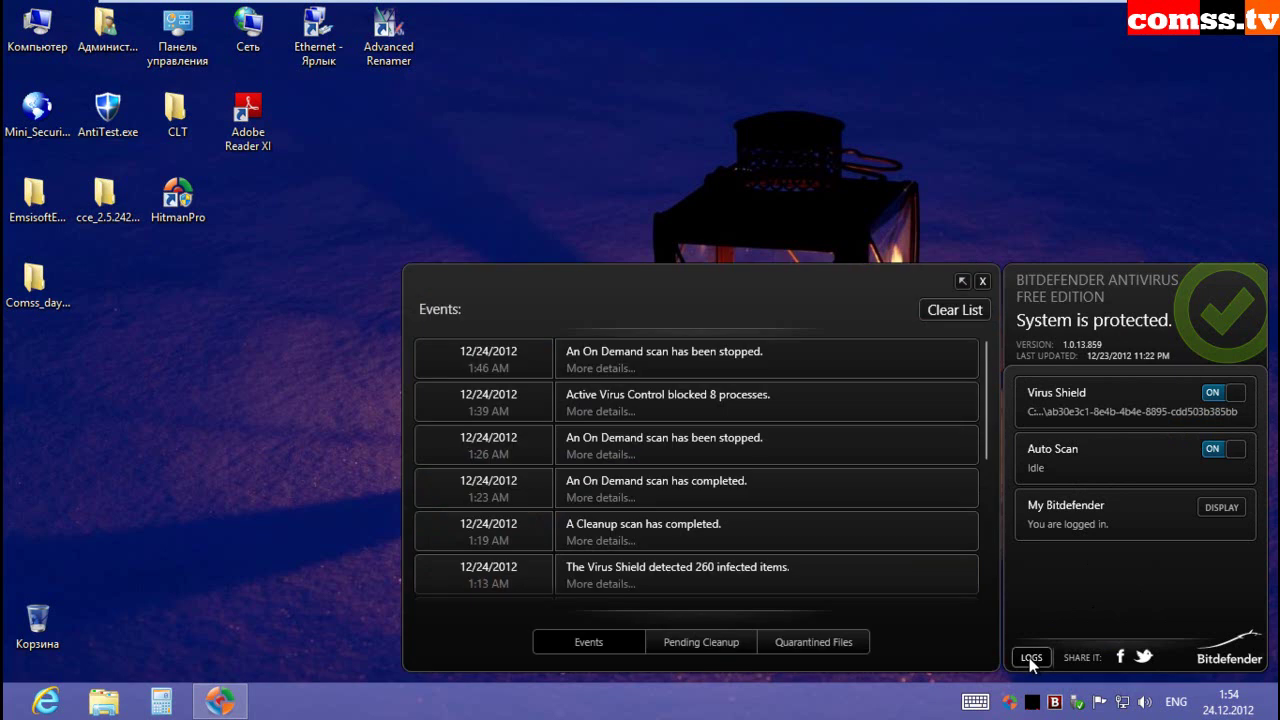
pyautogui.click(693, 641)
pyautogui.click(813, 640)
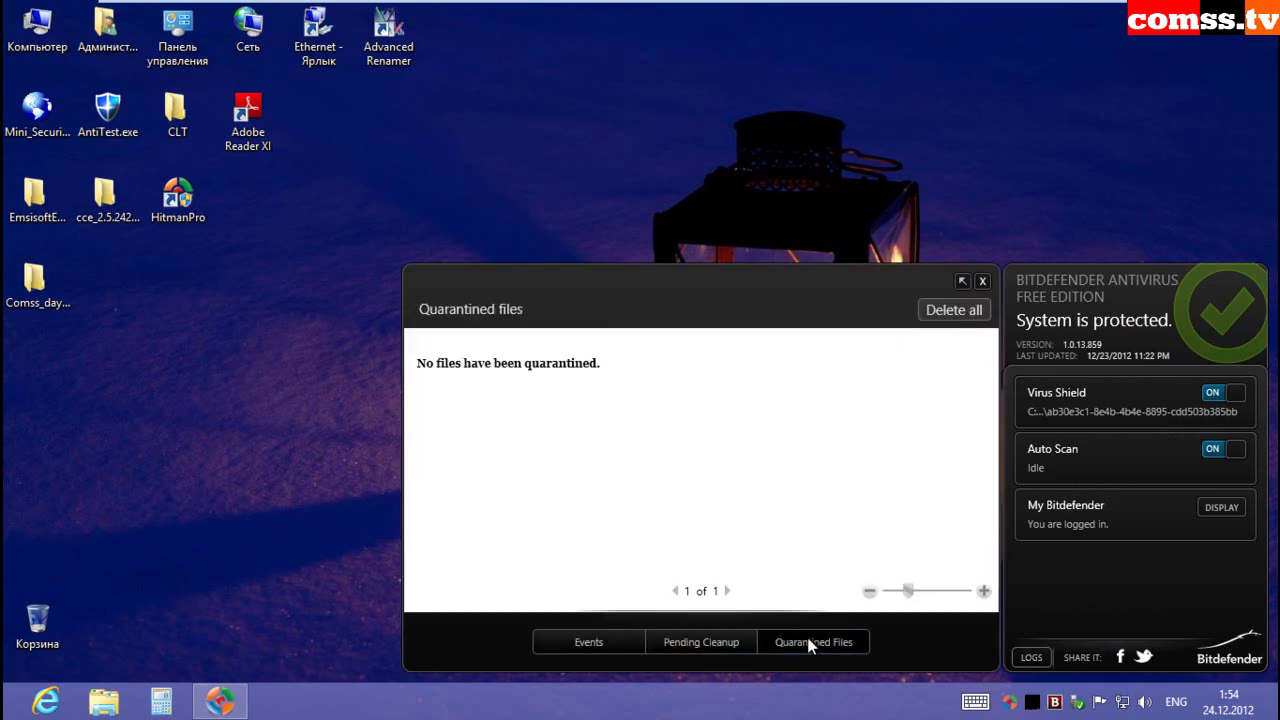
# - Return to the event list in Bitdefender's logs, review it and close the log window
pyautogui.click(608, 638)
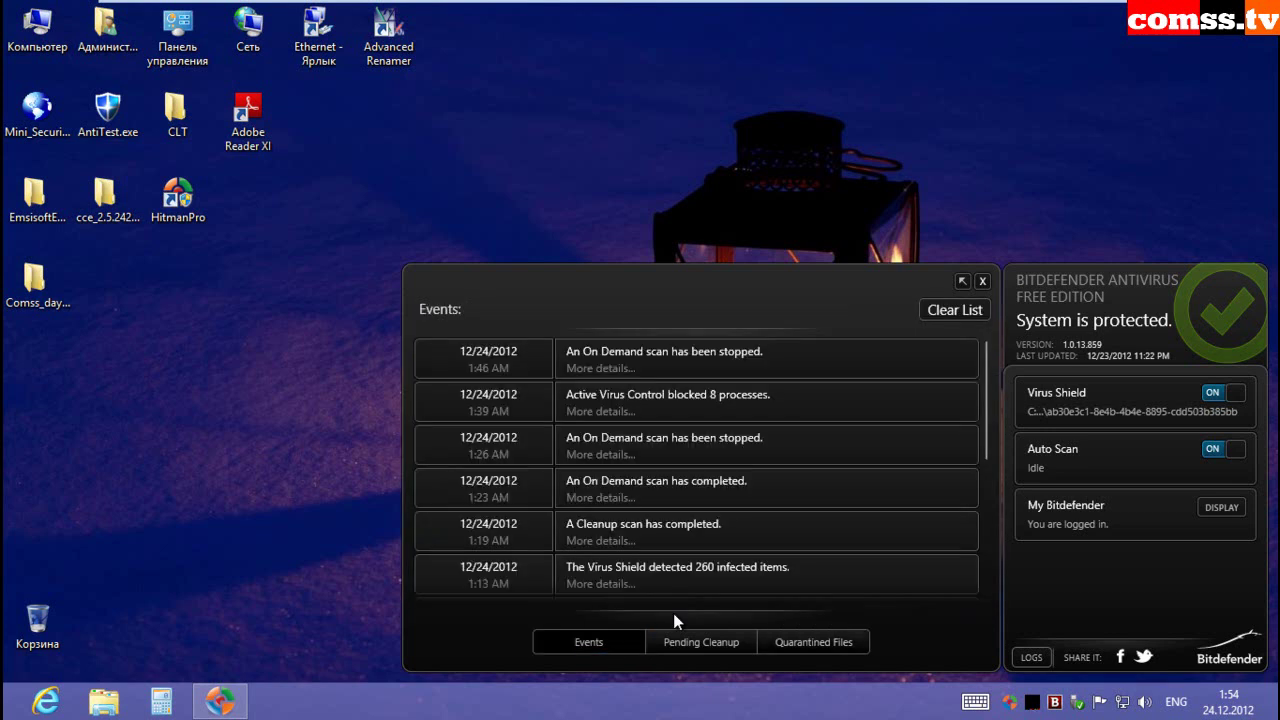
pyautogui.click(983, 281)
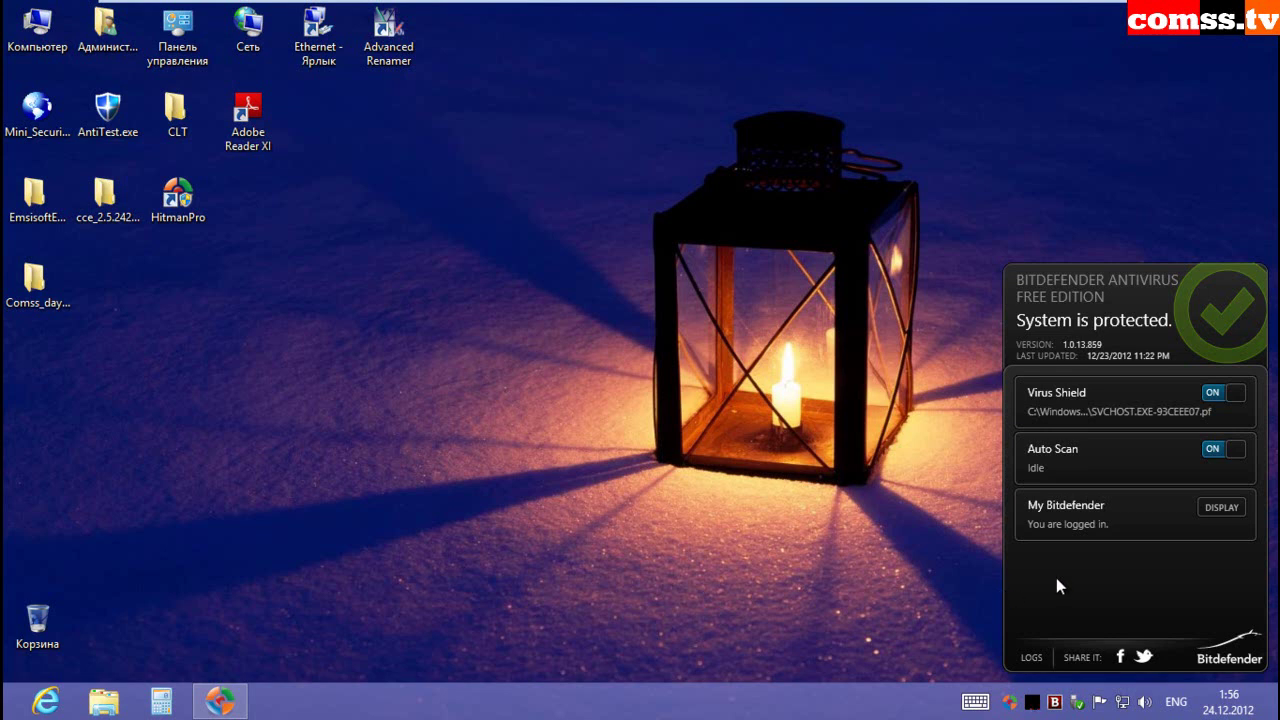
# - Check the removable drive TS8GJFV30 (E:) for the Scan with Bitdefender option, dismiss it without scanning, and reopen Bitdefender's status window
pyautogui.doubleClick(37, 30)
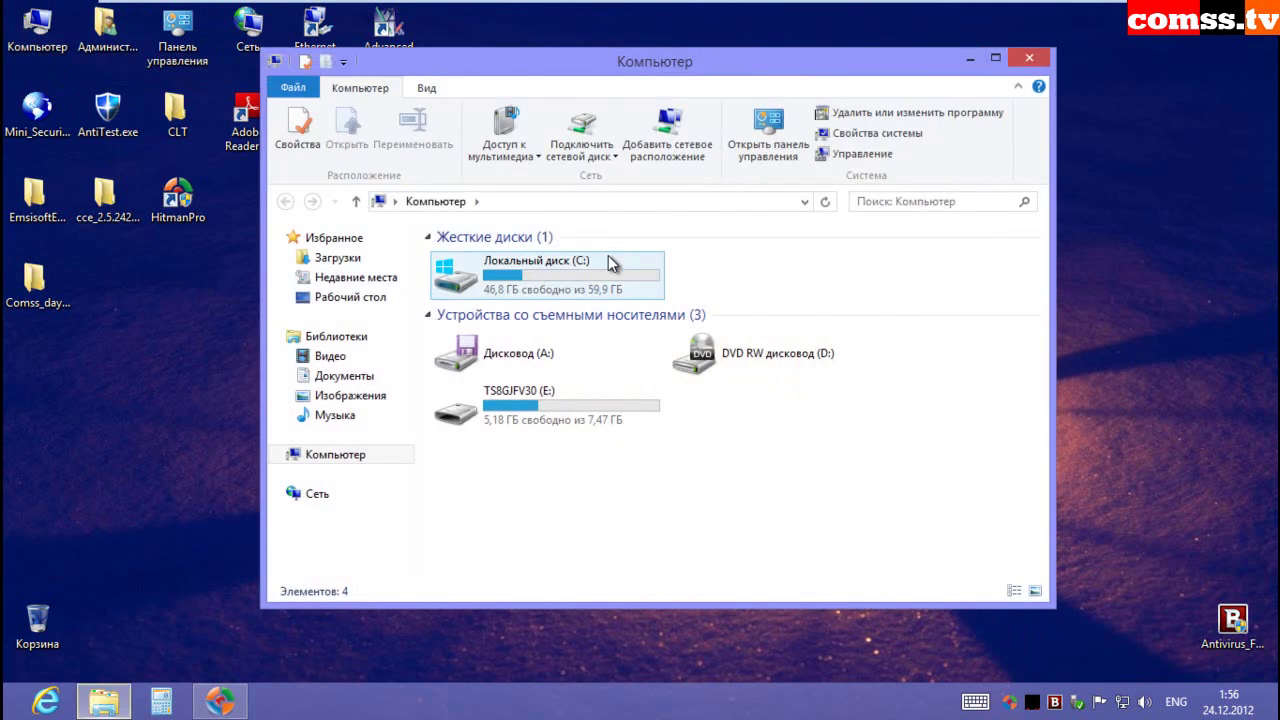
pyautogui.rightClick(527, 405)
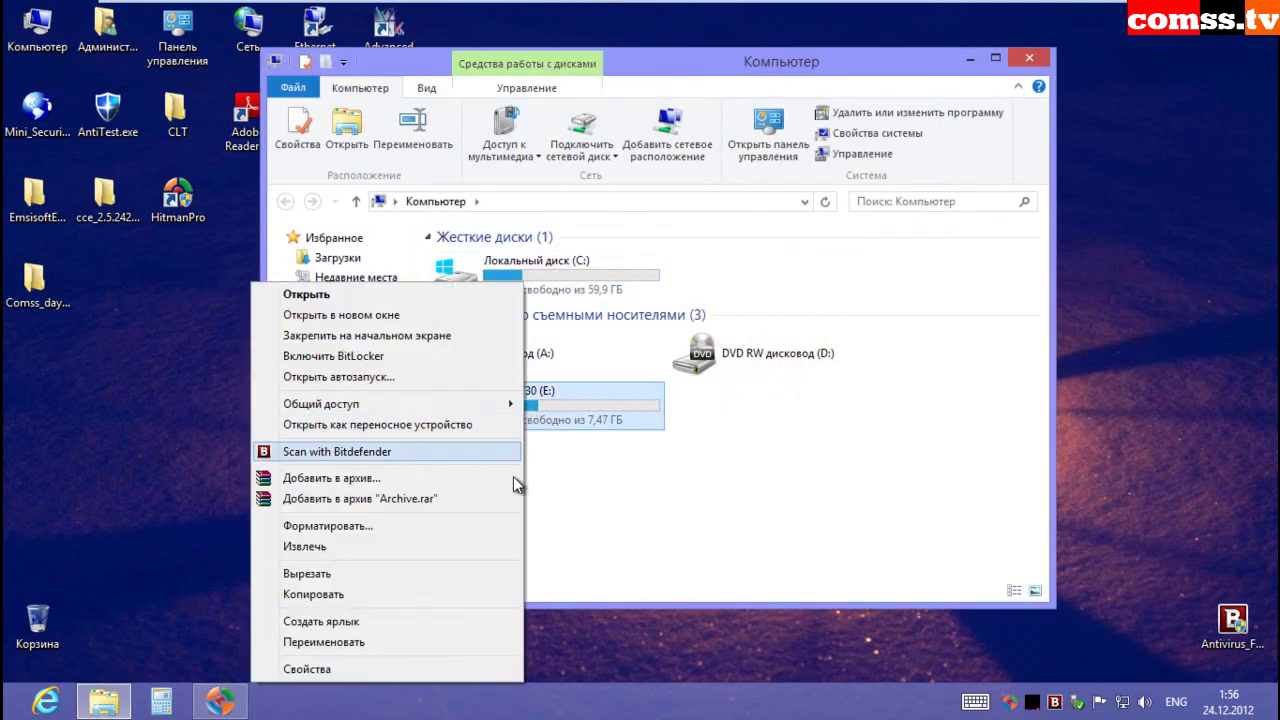
pyautogui.click(1200, 398)
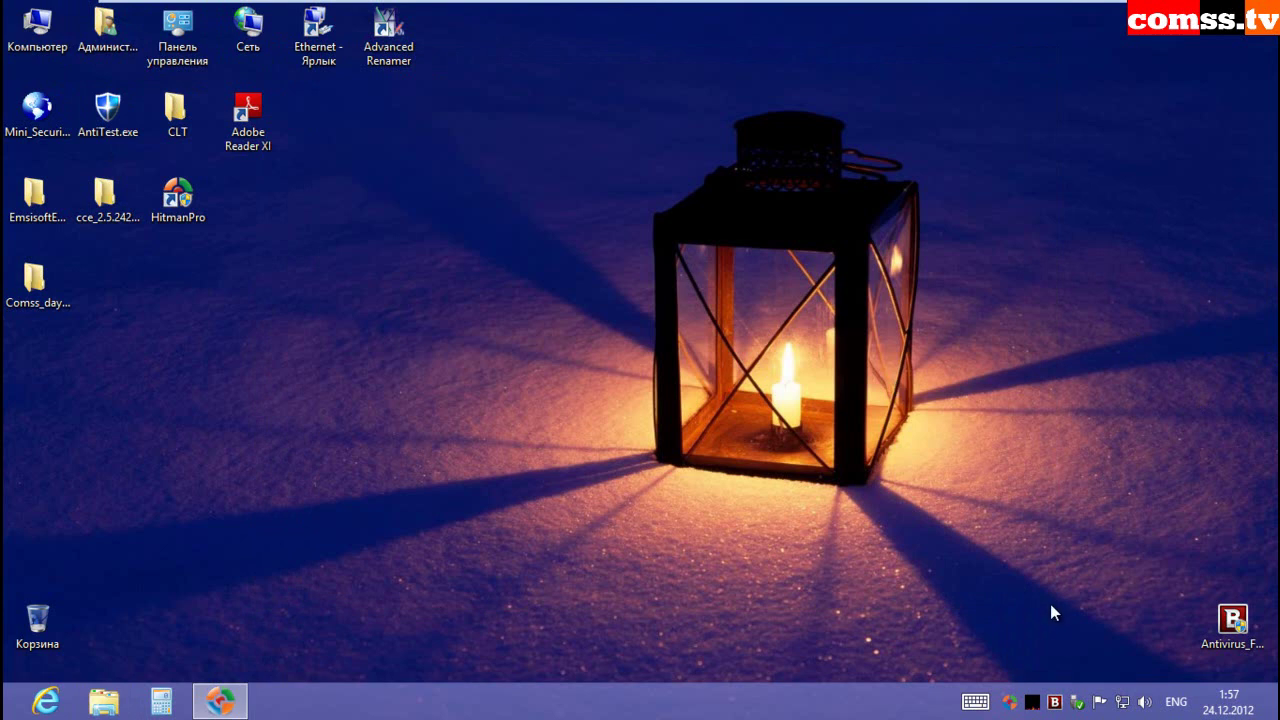
pyautogui.click(1054, 702)
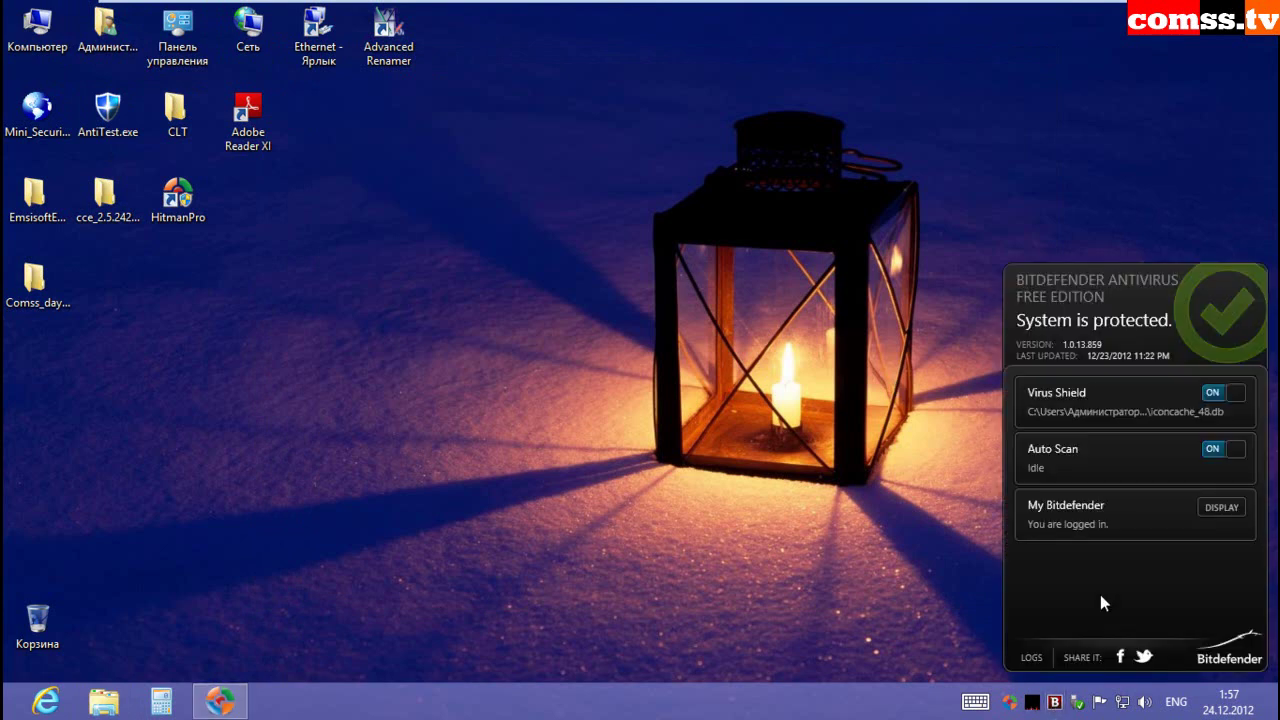